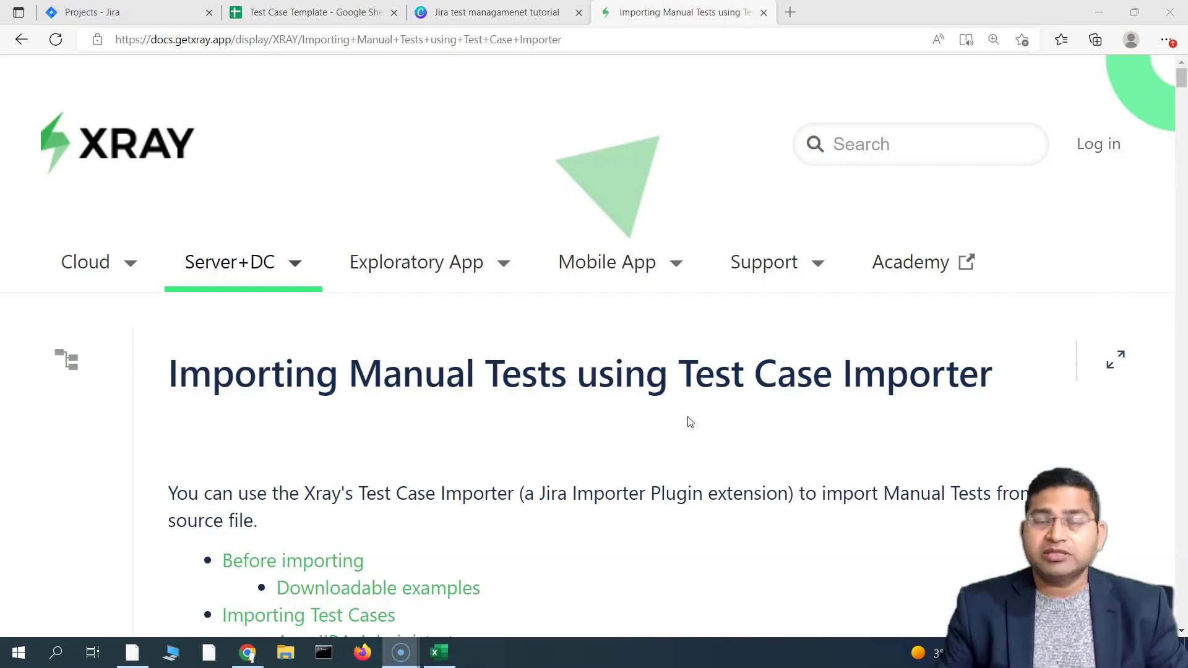
Step: Read the Xray intro, highlighting 'Test Case Importer' and 'Manual Tests from a CSV source file'
{"action": "left_click", "coordinate": [717, 374]}
{"action": "left_click", "coordinate": [602, 460]}
{"action": "scroll", "coordinate": [602, 460], "scroll_direction": "down", "scroll_amount": 3}
{"action": "left_click_drag", "start_coordinate": [615, 318], "coordinate": [579, 314]}
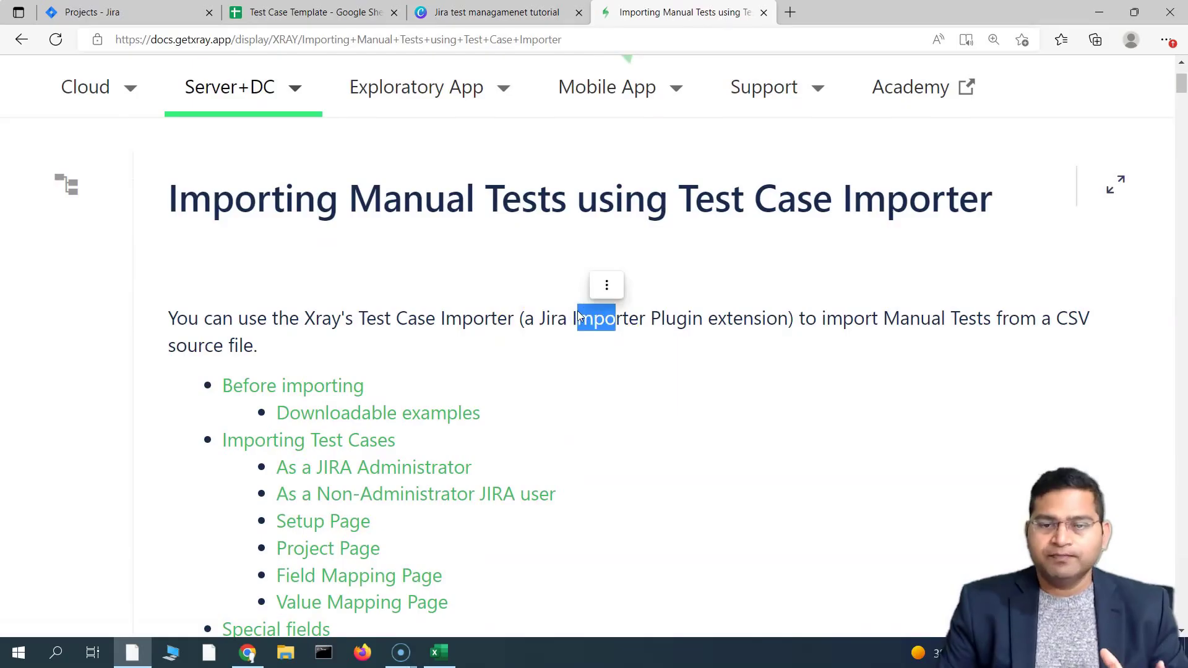
{"action": "left_click", "coordinate": [758, 363]}
{"action": "scroll", "coordinate": [730, 429], "scroll_direction": "down", "scroll_amount": 1}
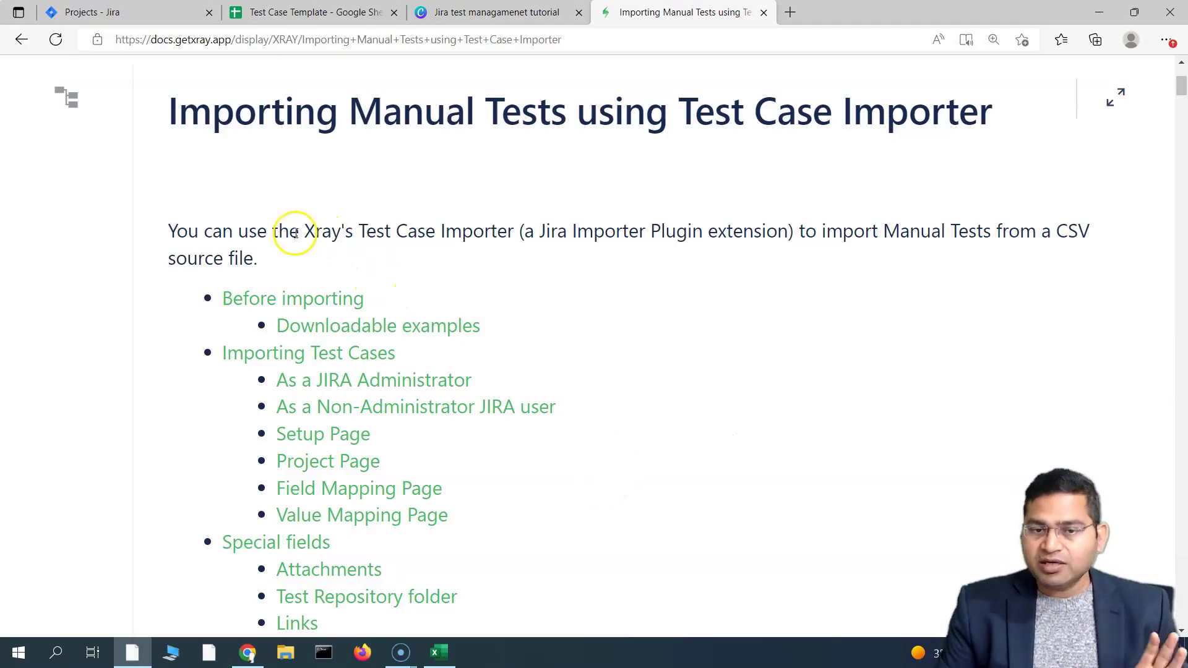
{"action": "left_click_drag", "start_coordinate": [304, 231], "coordinate": [504, 221]}
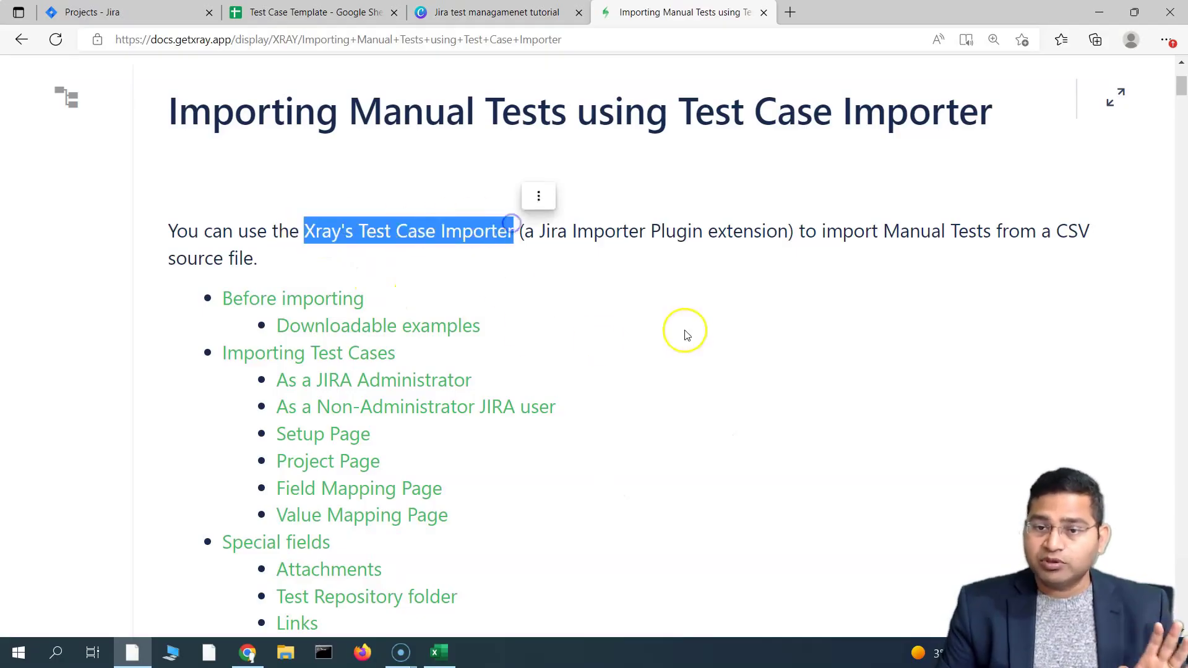
{"action": "left_click", "coordinate": [777, 251]}
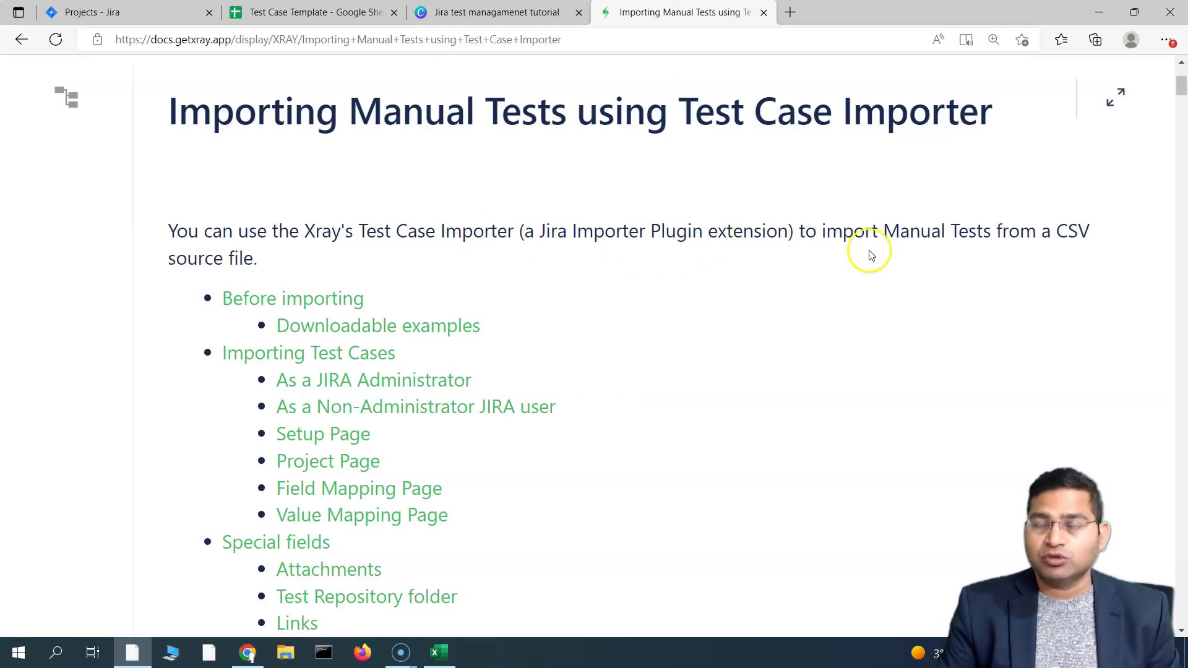
{"action": "left_click_drag", "start_coordinate": [891, 228], "coordinate": [941, 257]}
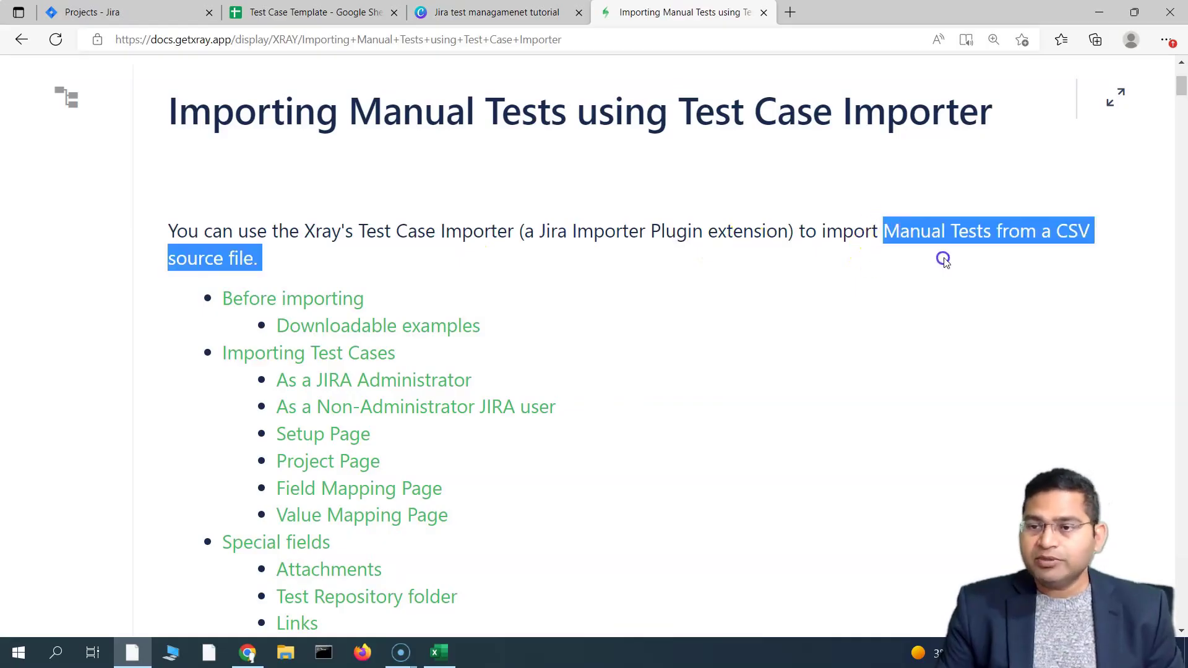
{"action": "left_click", "coordinate": [1057, 262]}
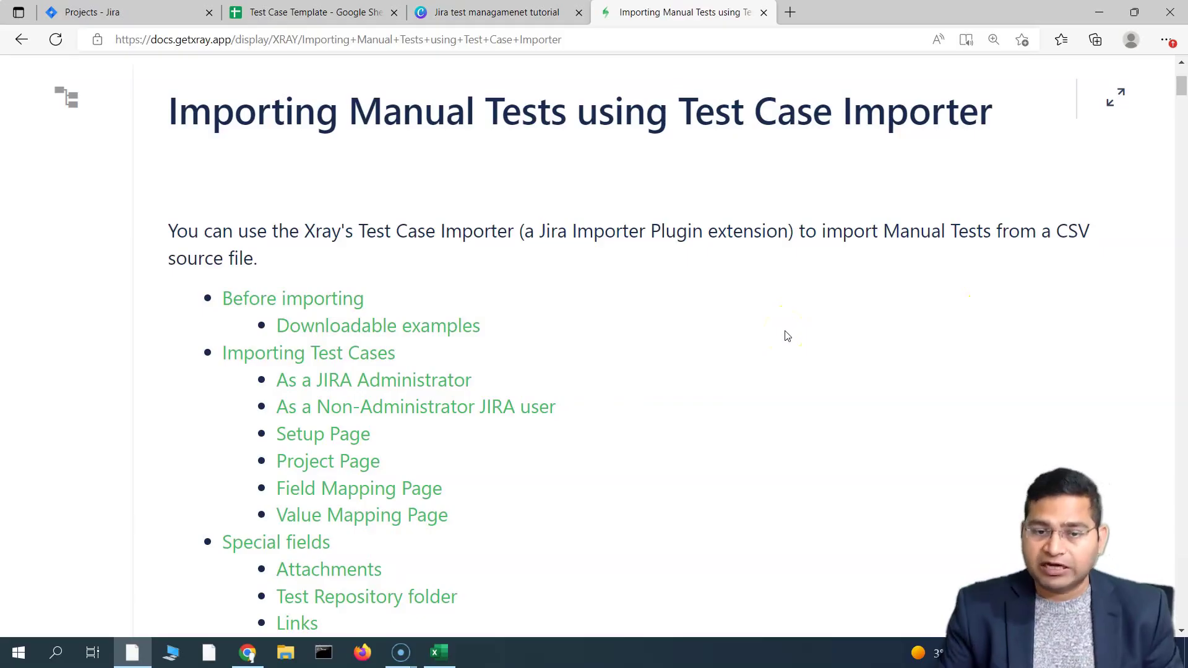
{"action": "scroll", "coordinate": [787, 335], "scroll_direction": "down", "scroll_amount": 10}
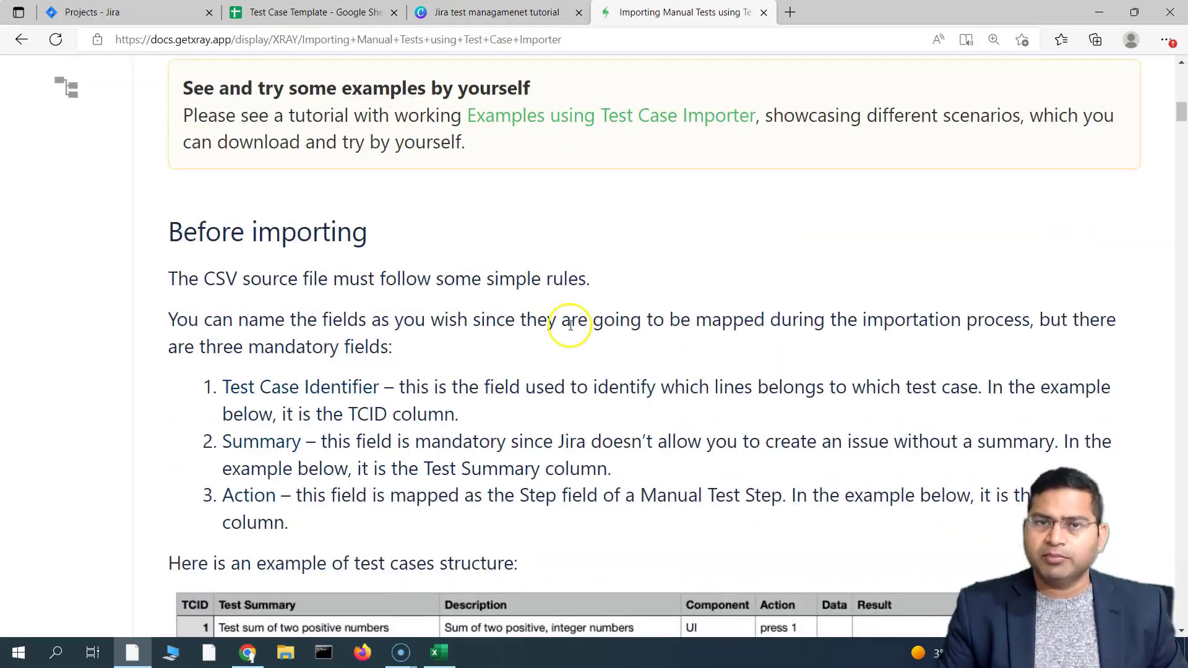
Step: Highlight the Test Case Identifier field and the three mandatory field descriptions
{"action": "left_click_drag", "start_coordinate": [224, 387], "coordinate": [382, 394]}
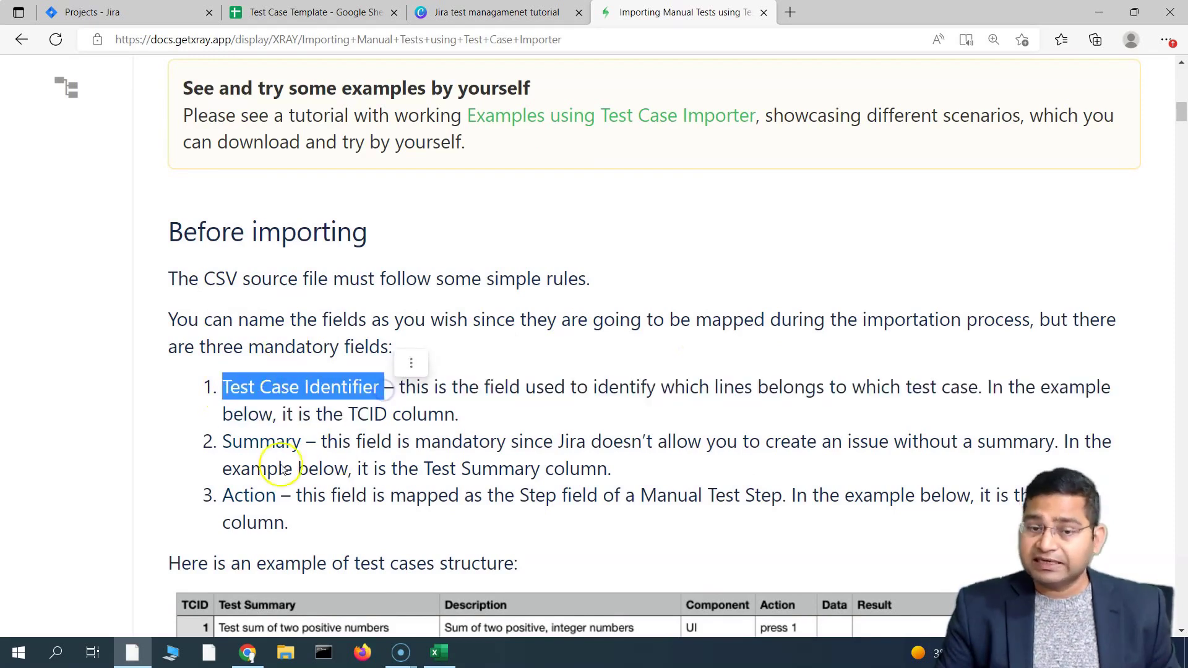
{"action": "left_click", "coordinate": [306, 523]}
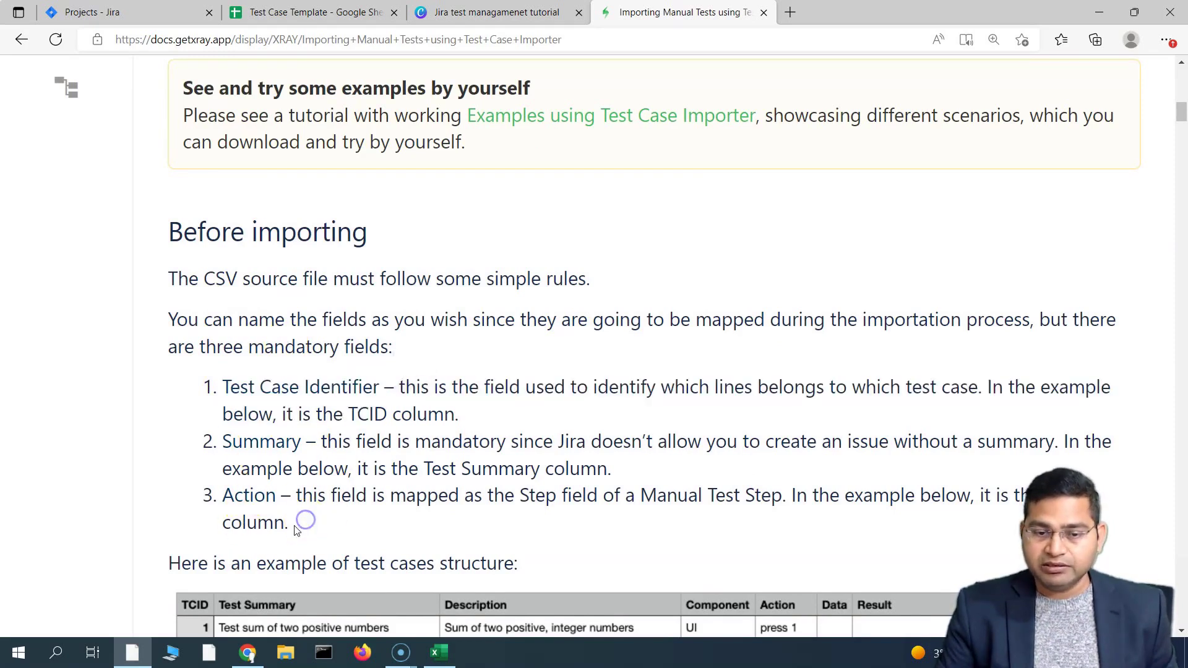
{"action": "left_click_drag", "start_coordinate": [296, 530], "coordinate": [220, 387]}
{"action": "left_click", "coordinate": [494, 323]}
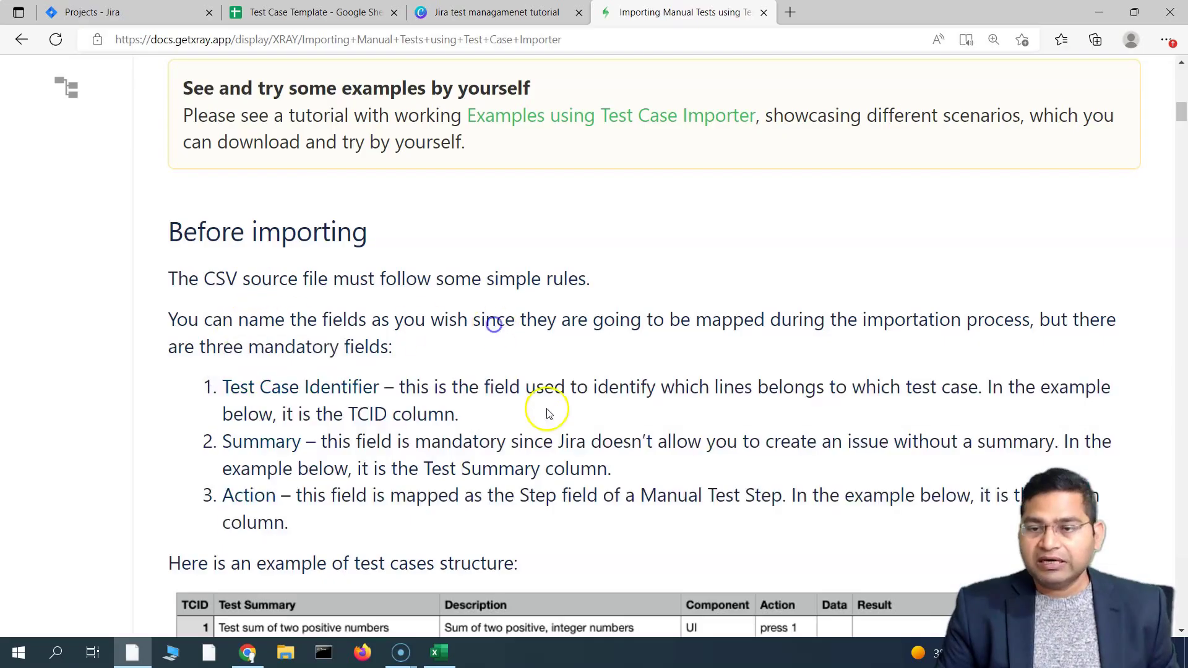
{"action": "scroll", "coordinate": [548, 411], "scroll_direction": "down", "scroll_amount": 4}
{"action": "scroll", "coordinate": [543, 405], "scroll_direction": "up", "scroll_amount": 3}
{"action": "scroll", "coordinate": [616, 397], "scroll_direction": "down", "scroll_amount": 3}
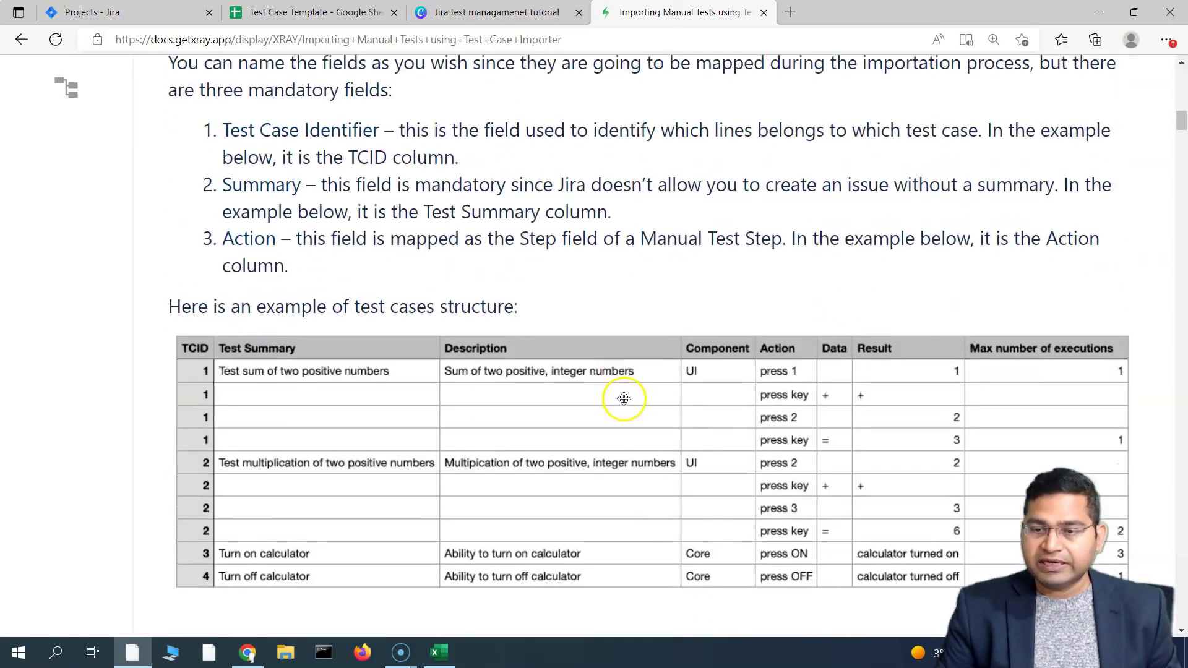
{"action": "scroll", "coordinate": [623, 398], "scroll_direction": "up", "scroll_amount": 15}
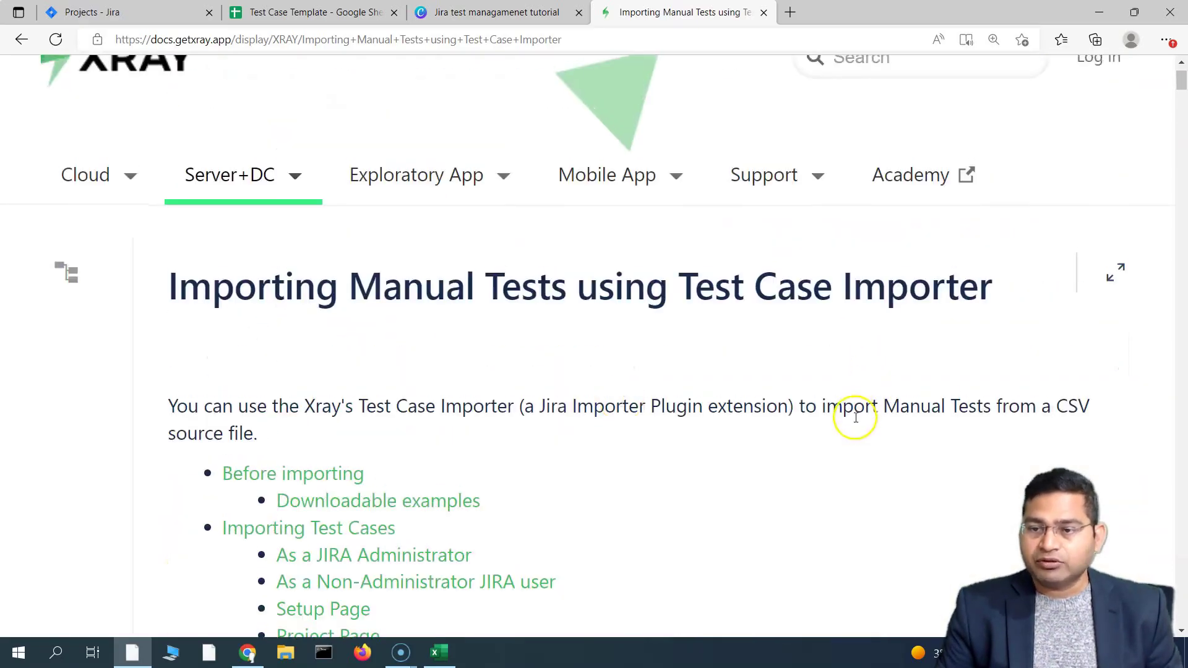
{"action": "scroll", "coordinate": [485, 427], "scroll_direction": "down", "scroll_amount": 3}
{"action": "scroll", "coordinate": [718, 405], "scroll_direction": "down", "scroll_amount": 15}
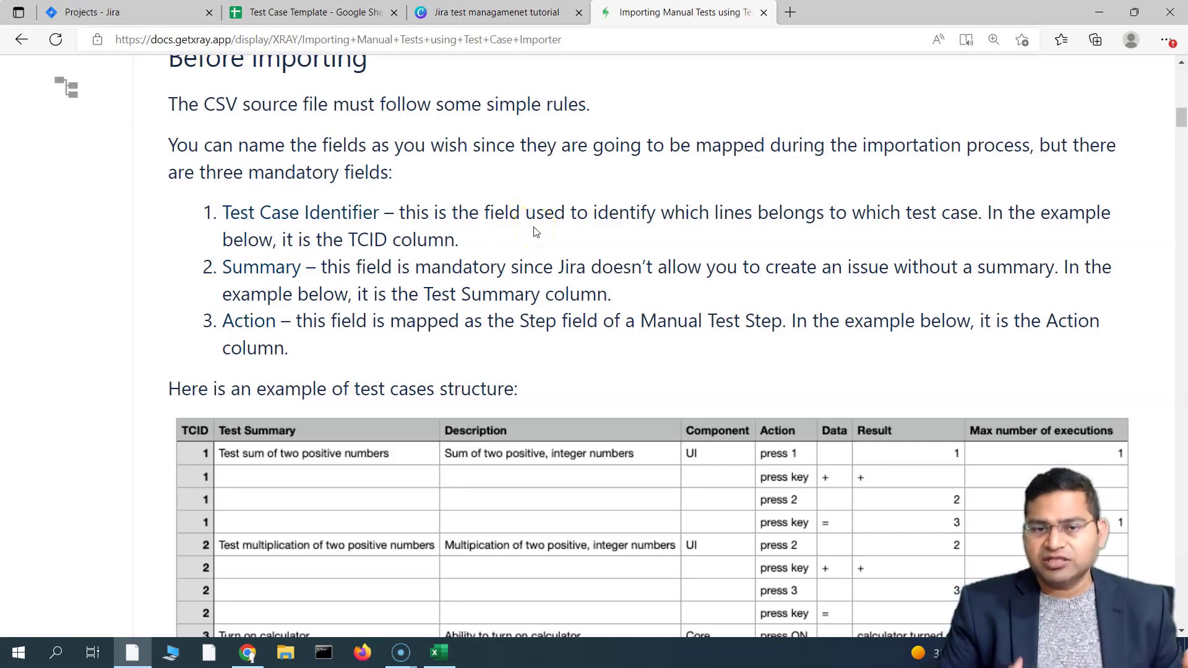
Step: Highlight all three mandatory fields, scroll to the example table, then bring up sample-test.csv in Excel
{"action": "left_click_drag", "start_coordinate": [288, 349], "coordinate": [222, 214]}
{"action": "left_click", "coordinate": [481, 367]}
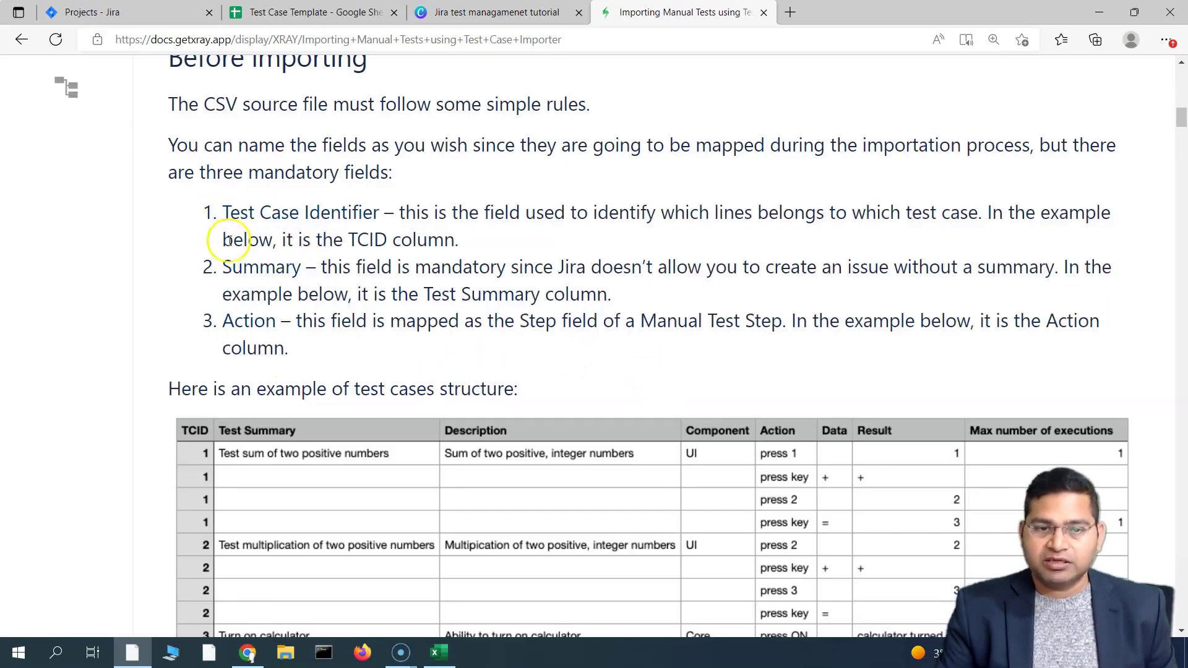
{"action": "scroll", "coordinate": [339, 363], "scroll_direction": "down", "scroll_amount": 1}
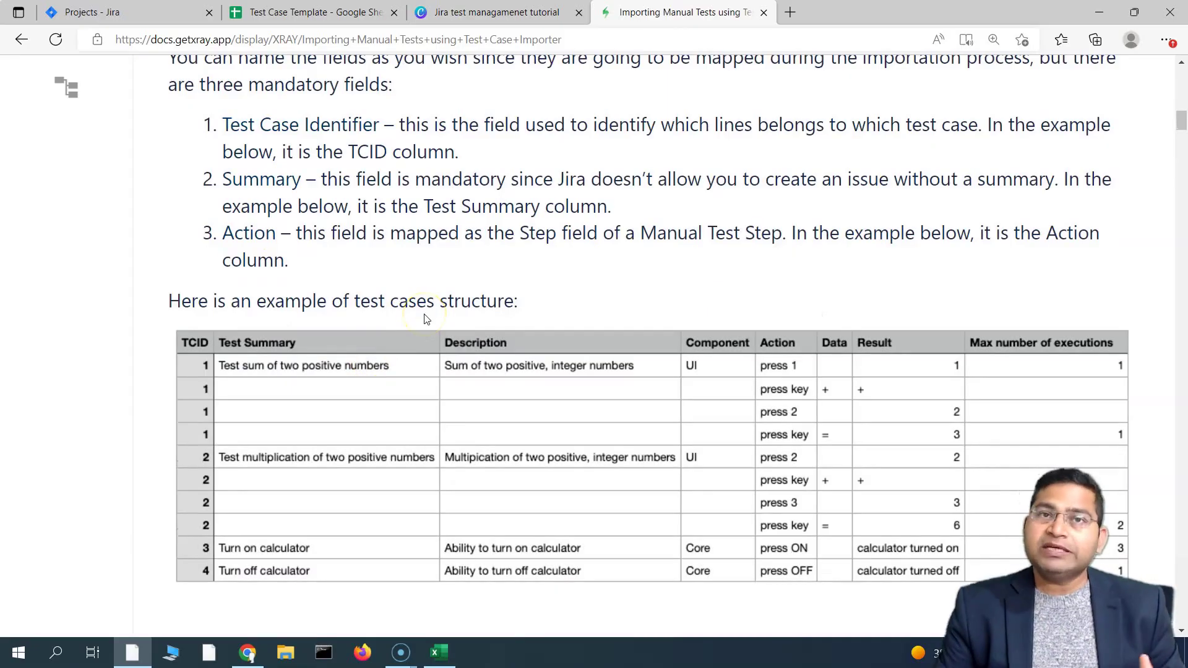
{"action": "scroll", "coordinate": [532, 256], "scroll_direction": "down", "scroll_amount": 1}
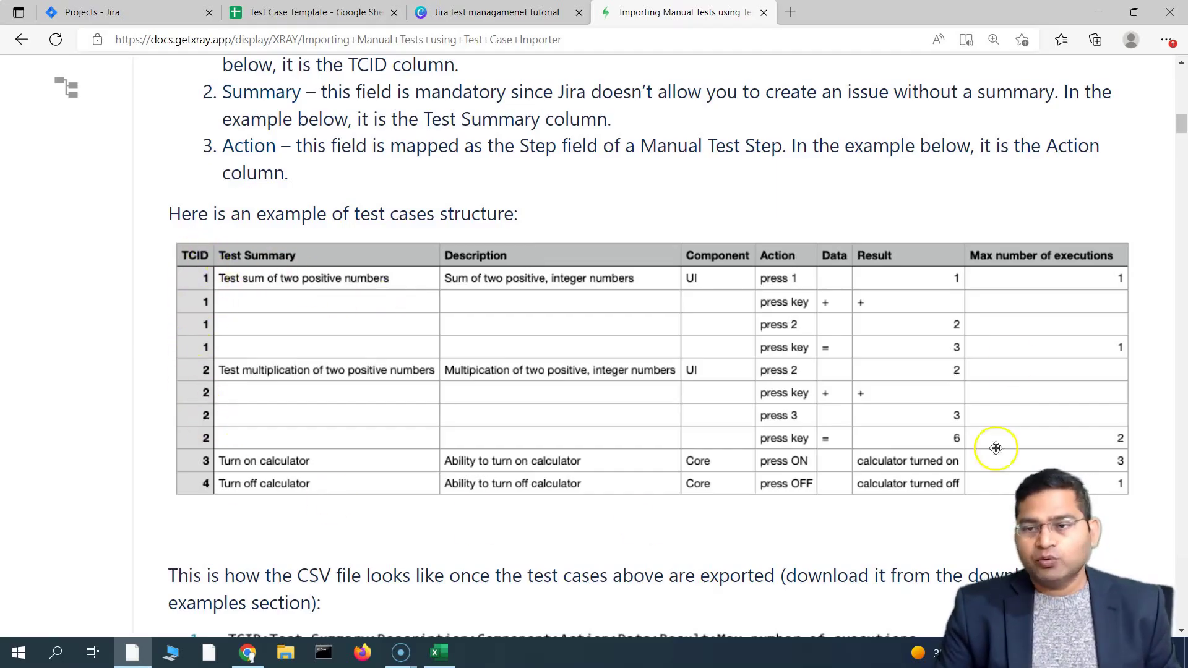
{"action": "left_click", "coordinate": [438, 652]}
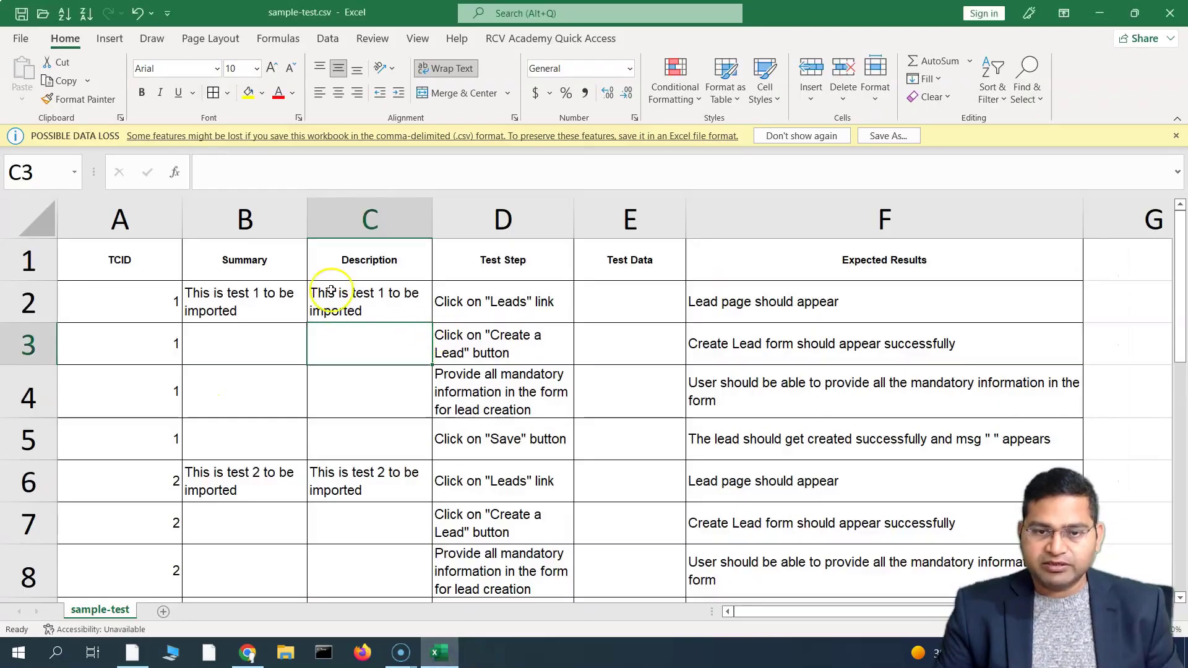
Step: Point out the summary B2, description C2 and test steps D2 and D3 in sample-test.csv
{"action": "left_click", "coordinate": [390, 313]}
{"action": "left_click", "coordinate": [266, 311]}
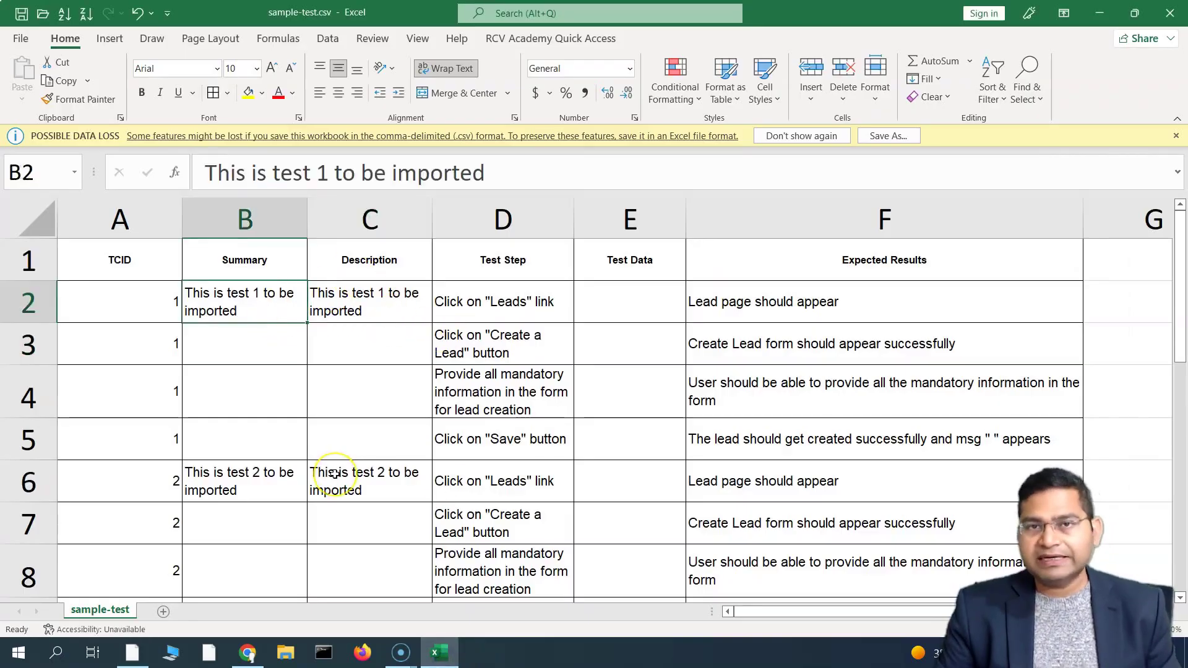
{"action": "left_click", "coordinate": [514, 315]}
{"action": "left_click", "coordinate": [521, 352]}
{"action": "scroll", "coordinate": [502, 477], "scroll_direction": "down", "scroll_amount": 1}
{"action": "scroll", "coordinate": [501, 476], "scroll_direction": "up", "scroll_amount": 1}
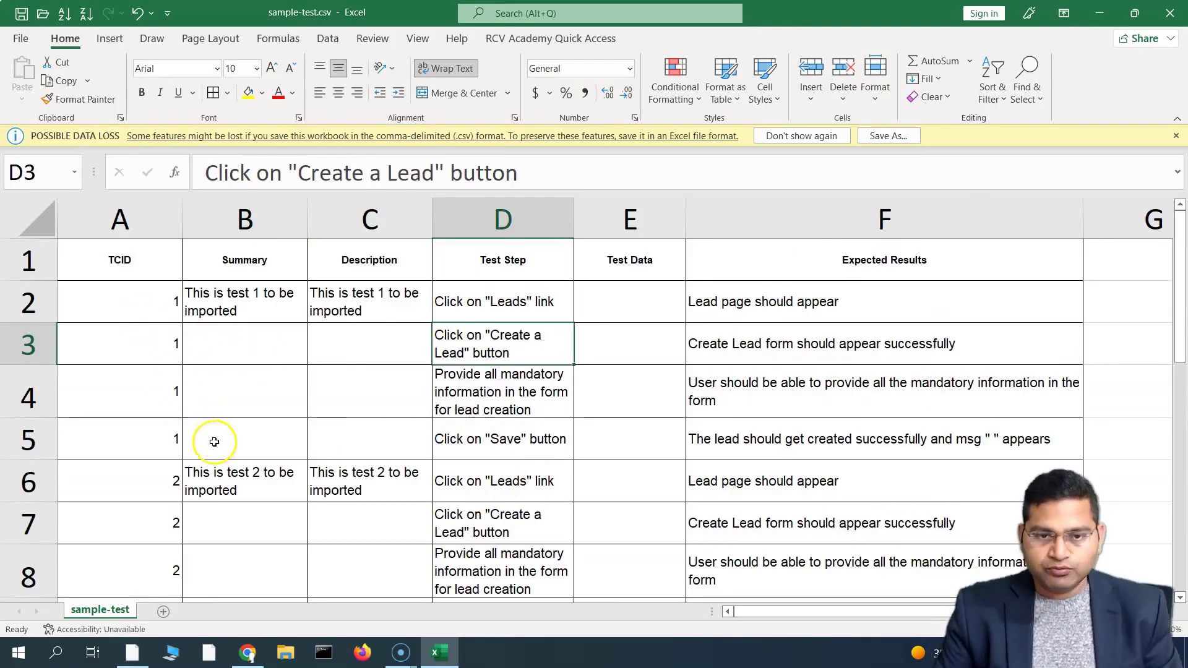
Step: Highlight the Summary and Action field names in the docs, then open the Test Case Template sheet
{"action": "key", "text": "alt+Tab"}
{"action": "scroll", "coordinate": [242, 229], "scroll_direction": "up", "scroll_amount": 3}
{"action": "left_click_drag", "start_coordinate": [260, 213], "coordinate": [253, 214]}
{"action": "double_click", "coordinate": [263, 268]}
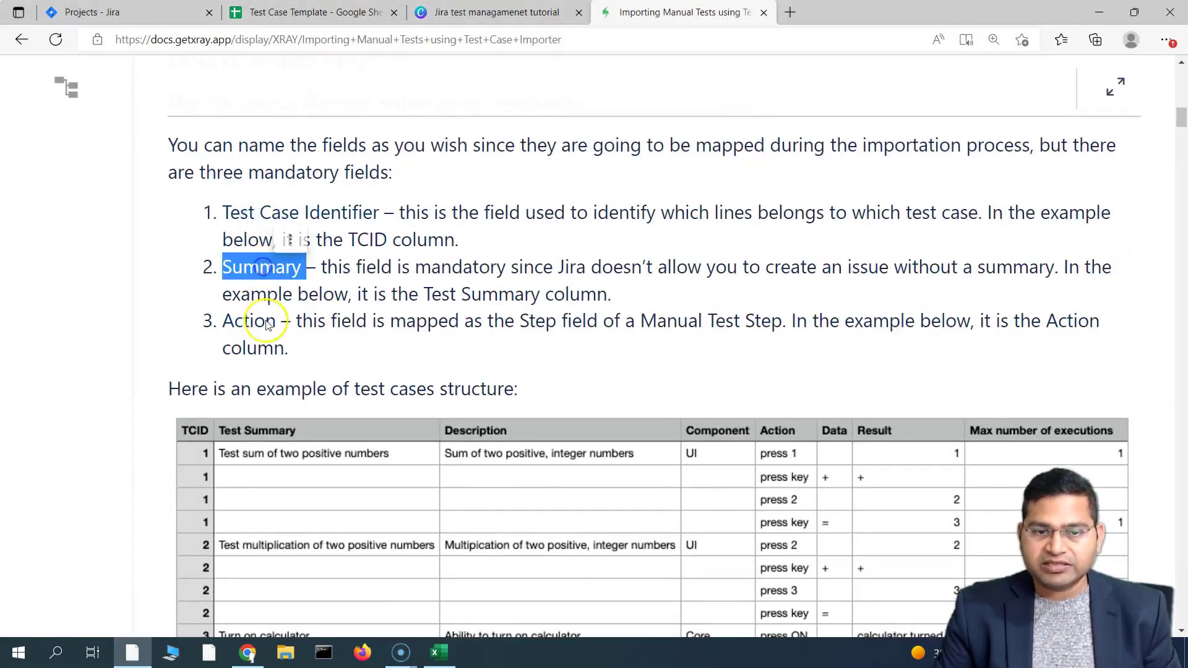
{"action": "double_click", "coordinate": [247, 321]}
{"action": "left_click", "coordinate": [441, 654]}
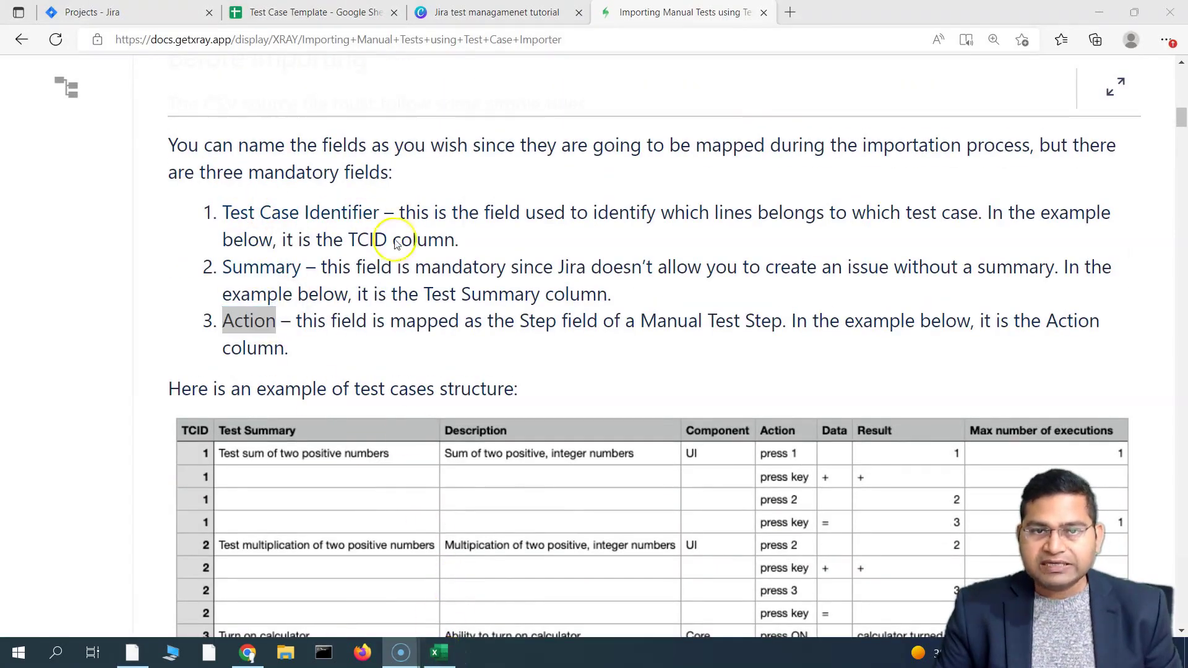
{"action": "left_click", "coordinate": [353, 12]}
{"action": "left_click", "coordinate": [311, 368]}
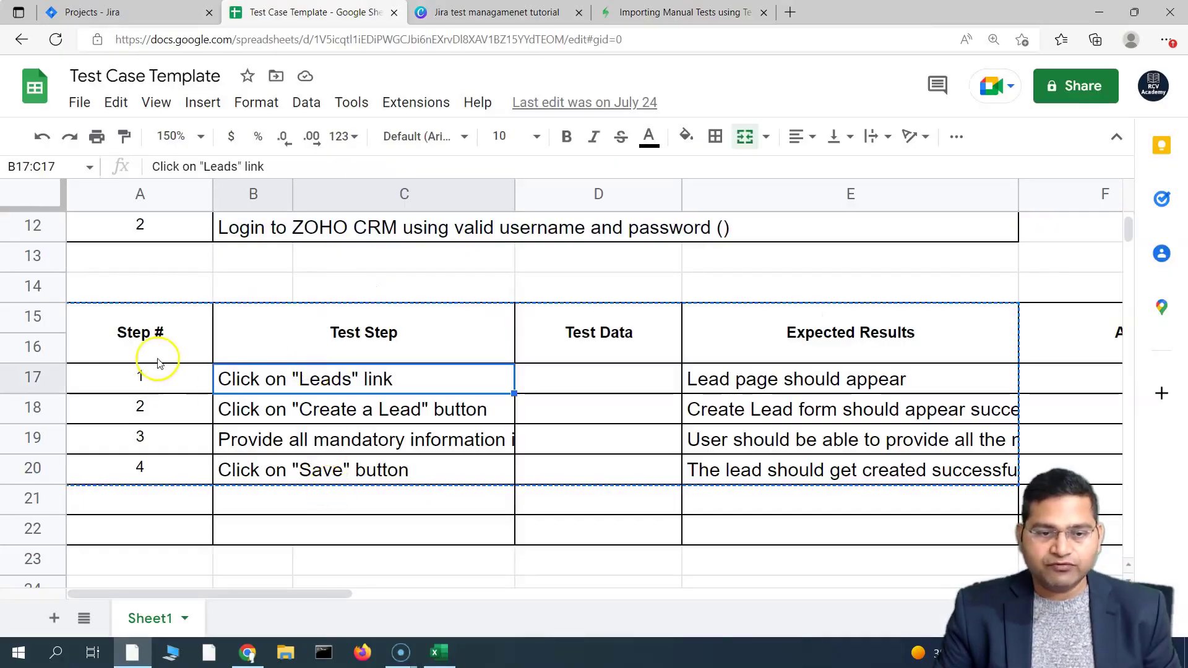
Step: Review the template's step number A17 and Test Step, Test Data, Expected Results columns, then return to Excel
{"action": "left_click", "coordinate": [149, 377]}
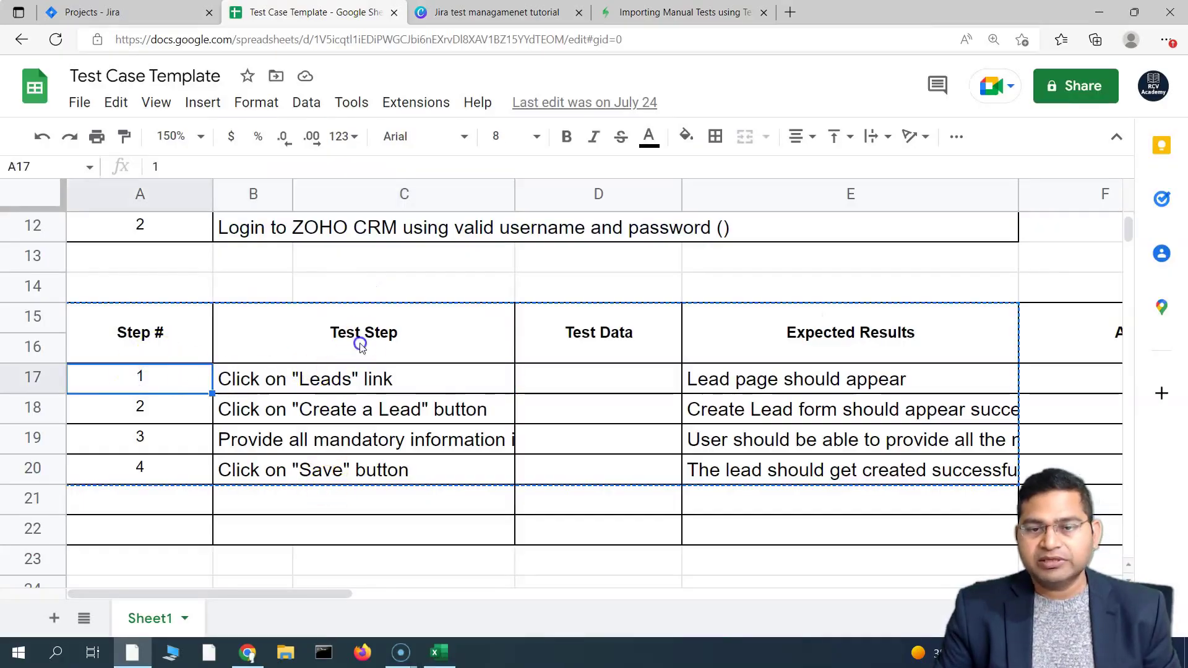
{"action": "left_click", "coordinate": [360, 343]}
{"action": "left_click", "coordinate": [566, 345]}
{"action": "left_click", "coordinate": [873, 344]}
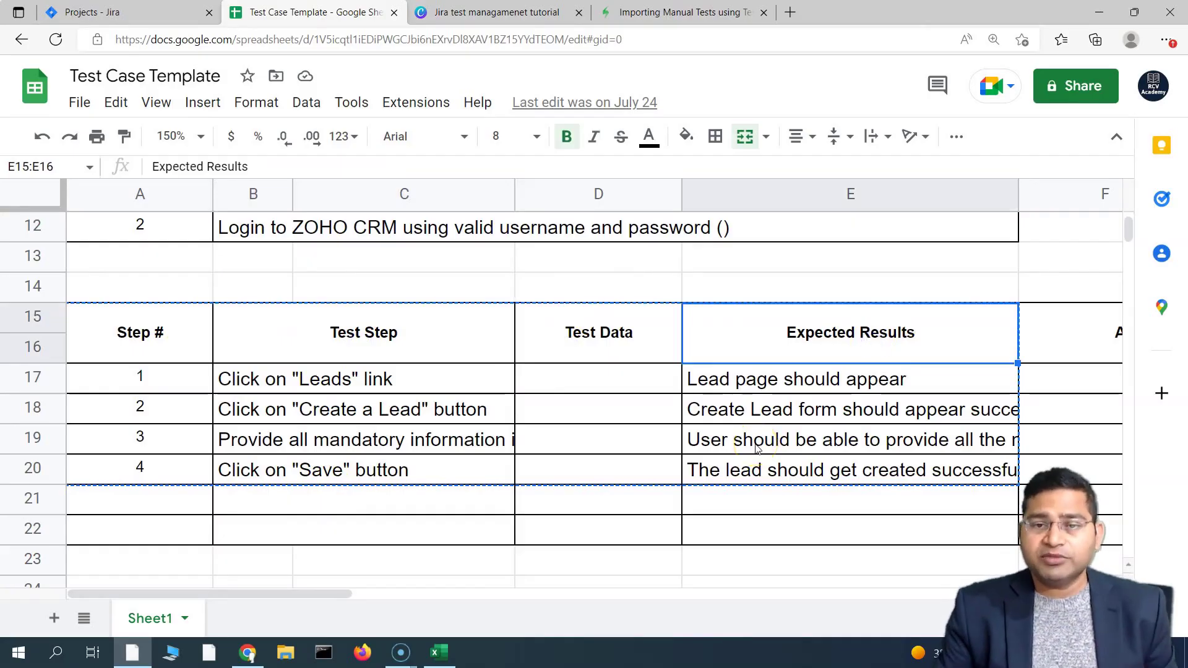
{"action": "scroll", "coordinate": [785, 470], "scroll_direction": "up", "scroll_amount": 5}
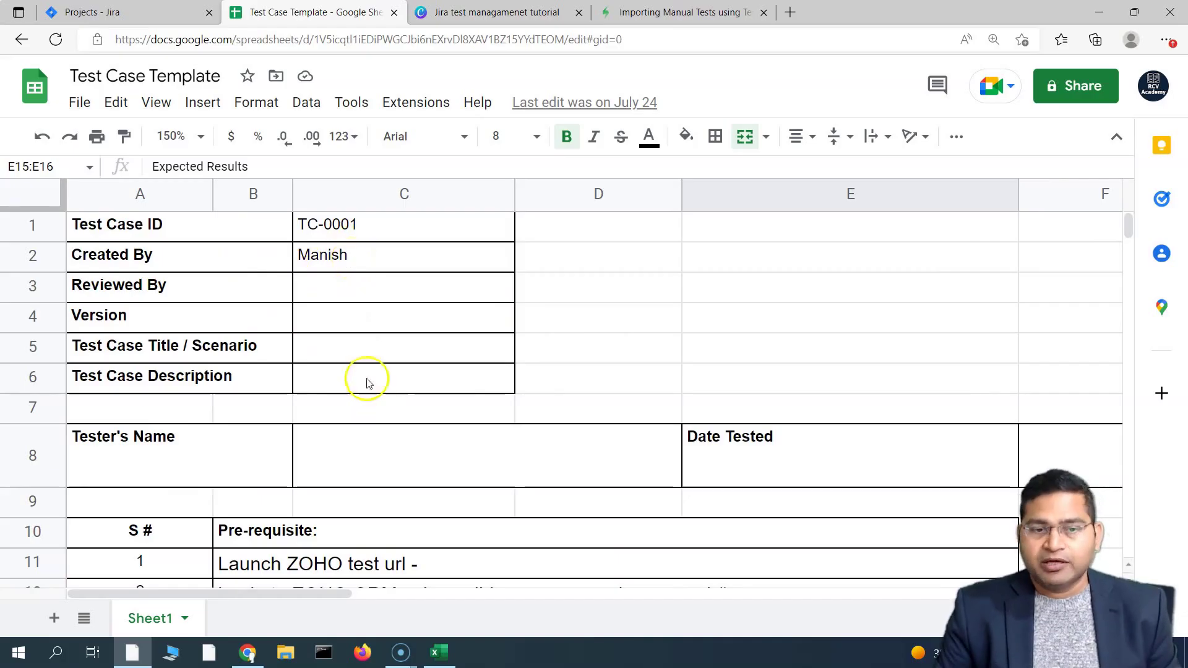
{"action": "scroll", "coordinate": [376, 411], "scroll_direction": "down", "scroll_amount": 5}
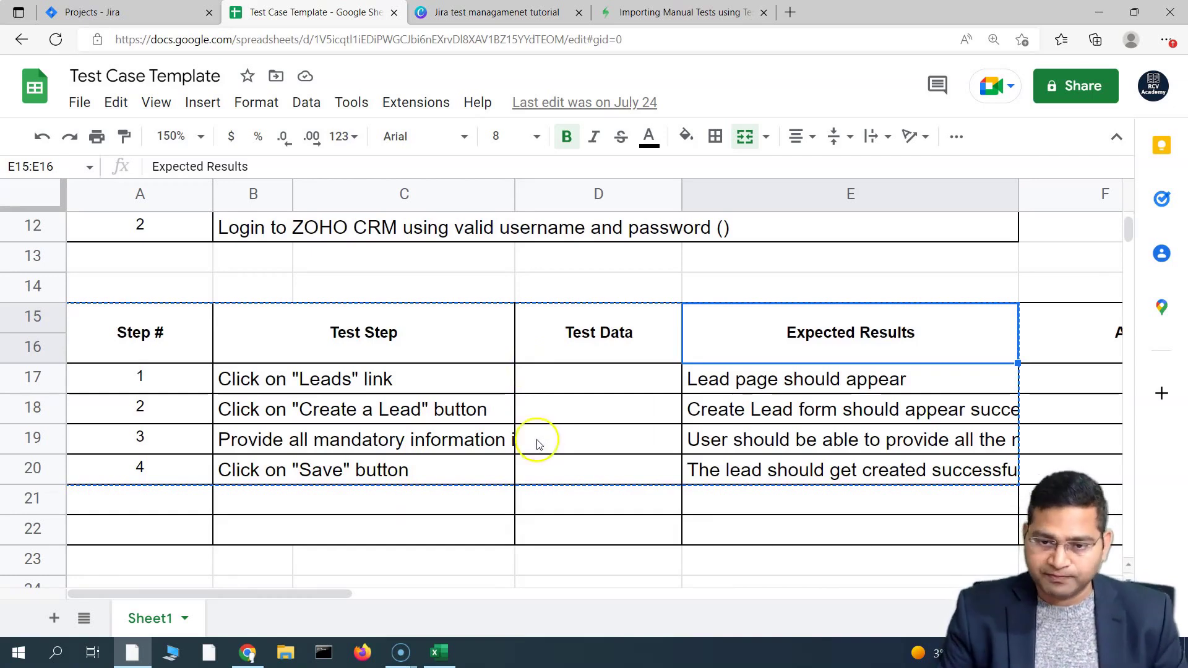
{"action": "left_click", "coordinate": [339, 345]}
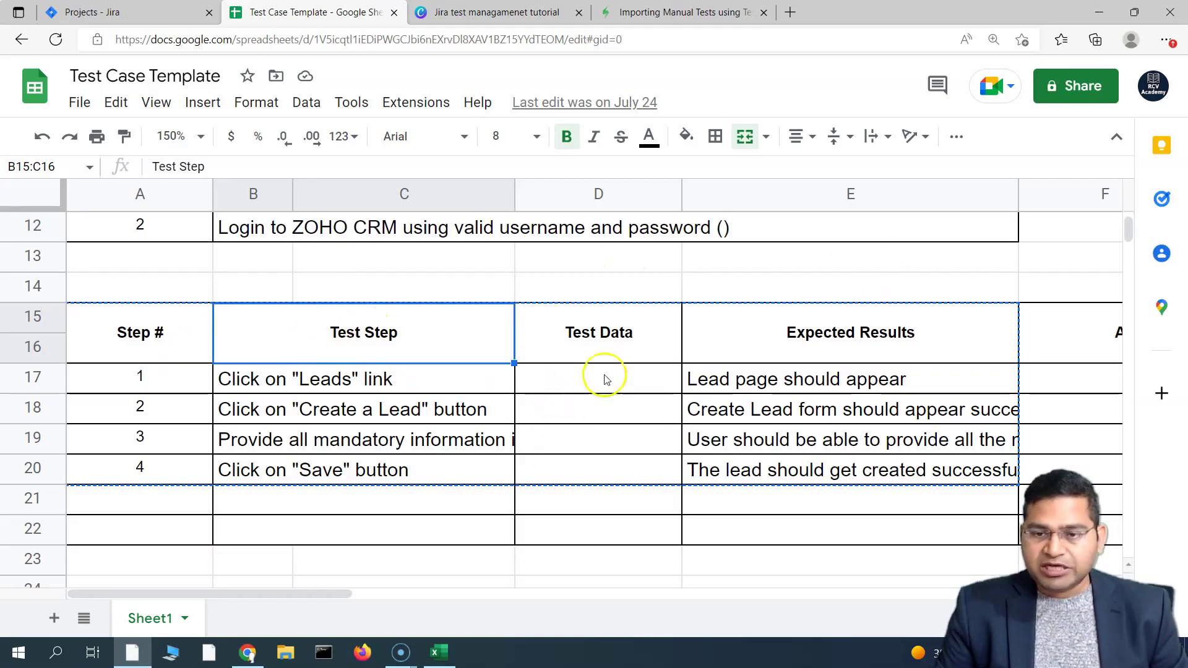
{"action": "left_click", "coordinate": [439, 653]}
{"action": "left_click", "coordinate": [544, 309]}
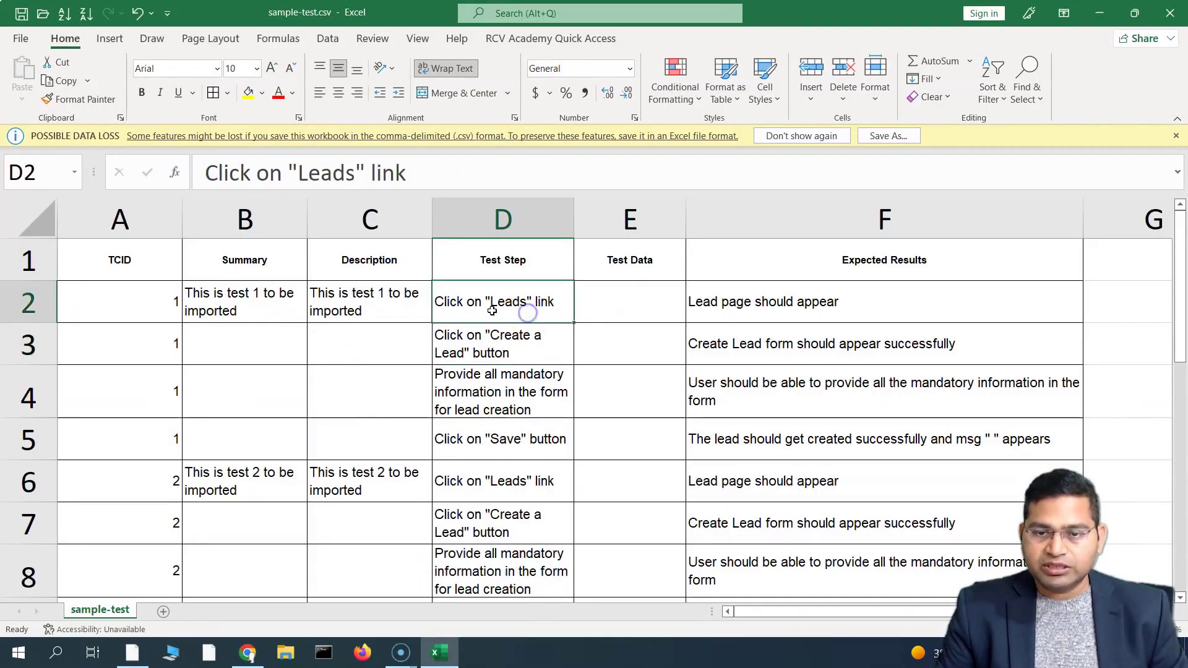
Step: Point out test 1's cells E2, F2, A2, B2, C2 and its TCID values A2–A5
{"action": "left_click", "coordinate": [615, 296]}
{"action": "left_click", "coordinate": [850, 289]}
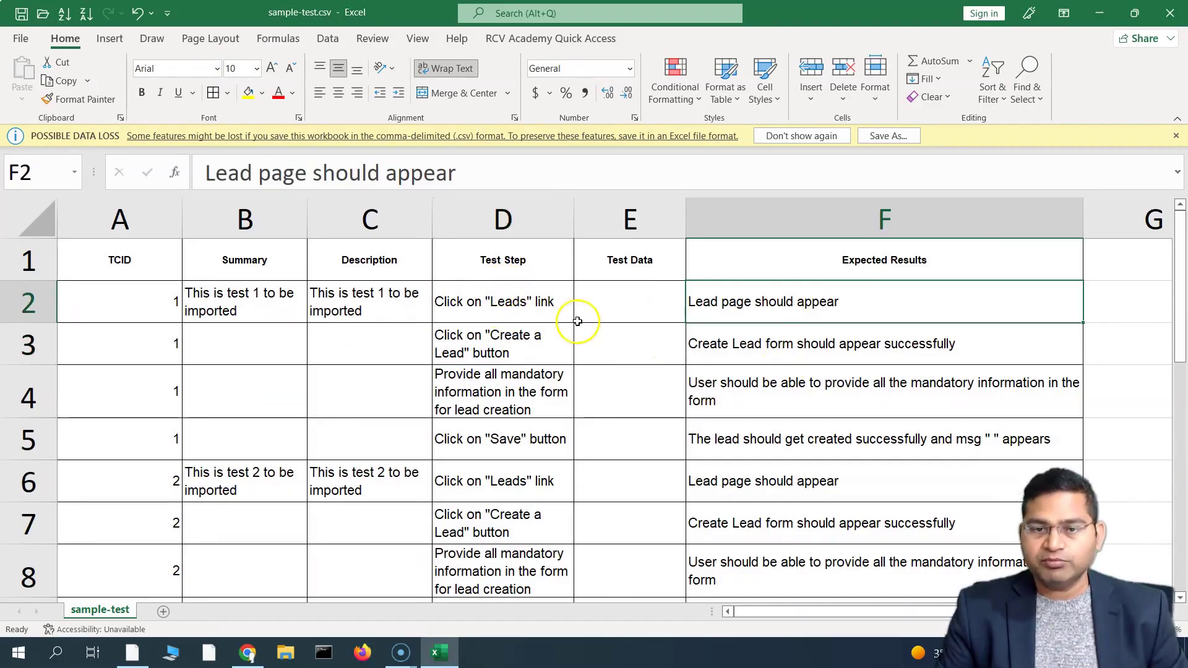
{"action": "left_click", "coordinate": [126, 308]}
{"action": "left_click", "coordinate": [277, 307]}
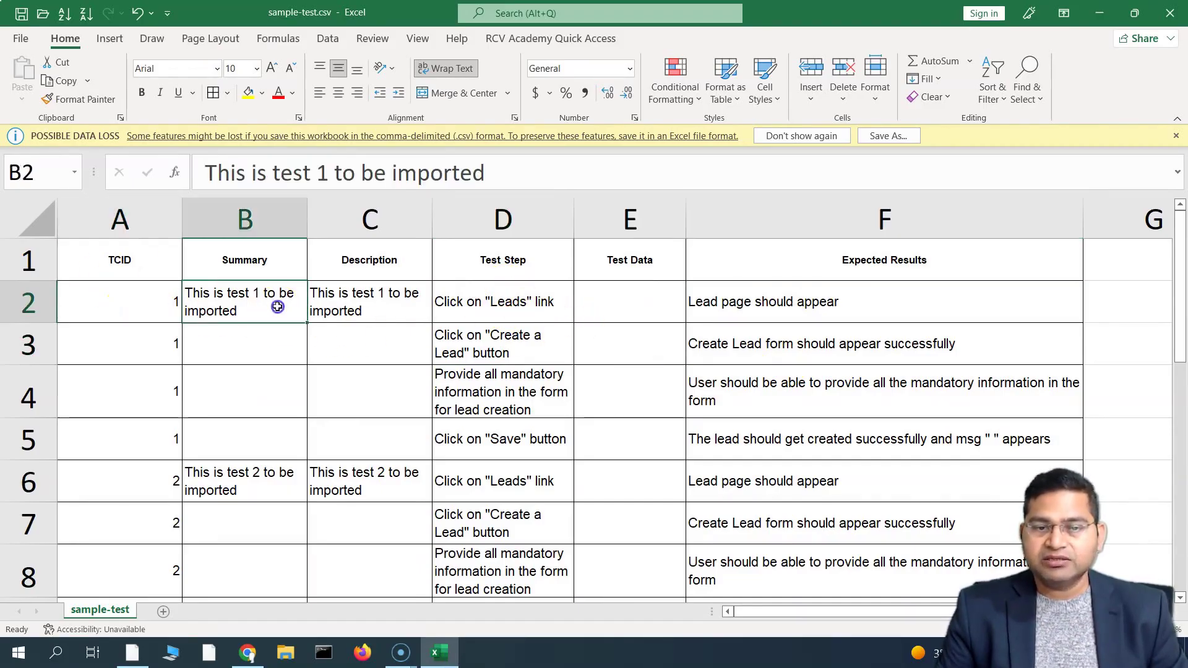
{"action": "left_click", "coordinate": [393, 302]}
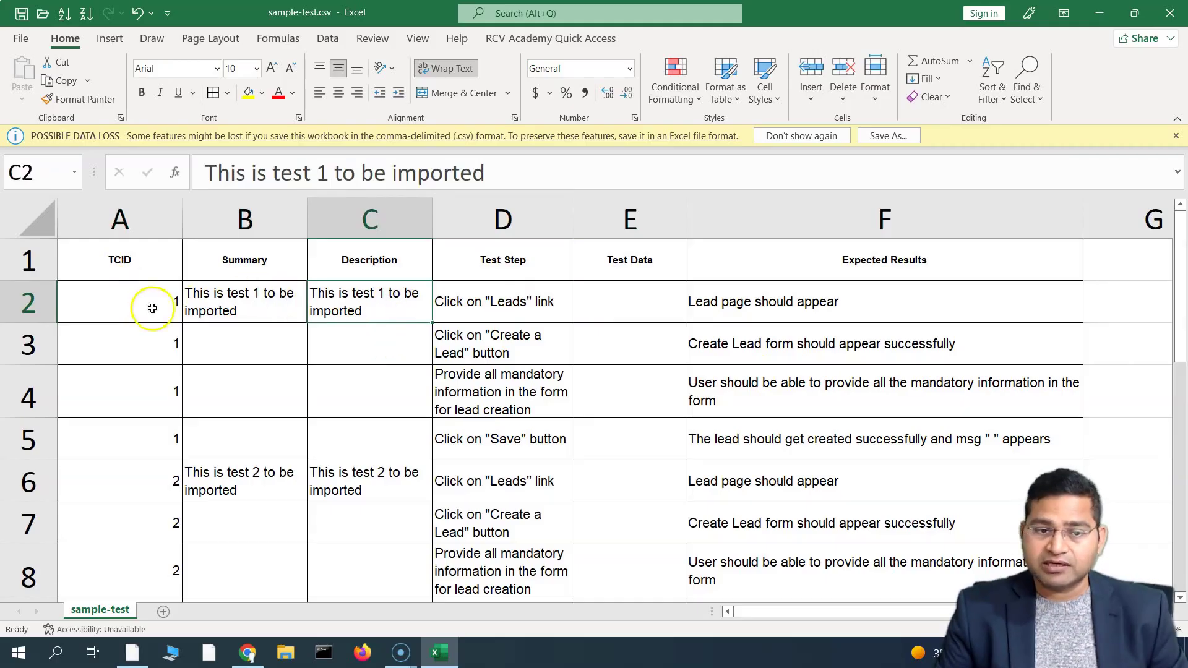
{"action": "left_click", "coordinate": [128, 306]}
{"action": "left_click_drag", "start_coordinate": [28, 306], "coordinate": [48, 438]}
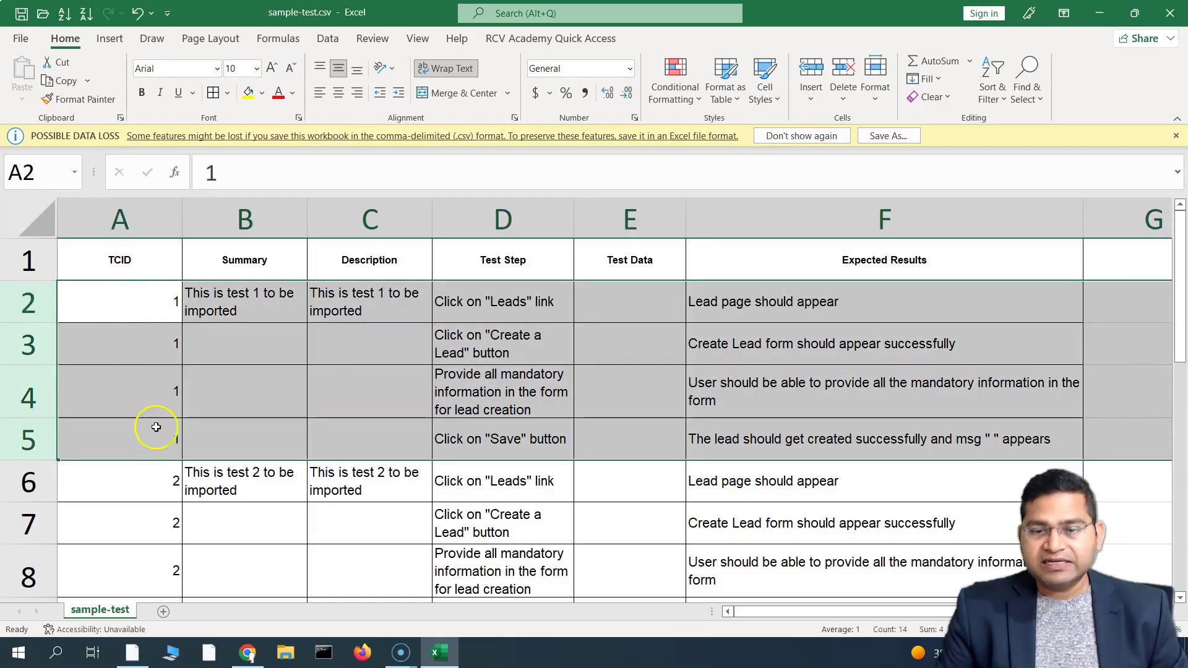
{"action": "left_click", "coordinate": [154, 306]}
{"action": "left_click", "coordinate": [140, 348]}
{"action": "left_click_drag", "start_coordinate": [148, 299], "coordinate": [156, 437]}
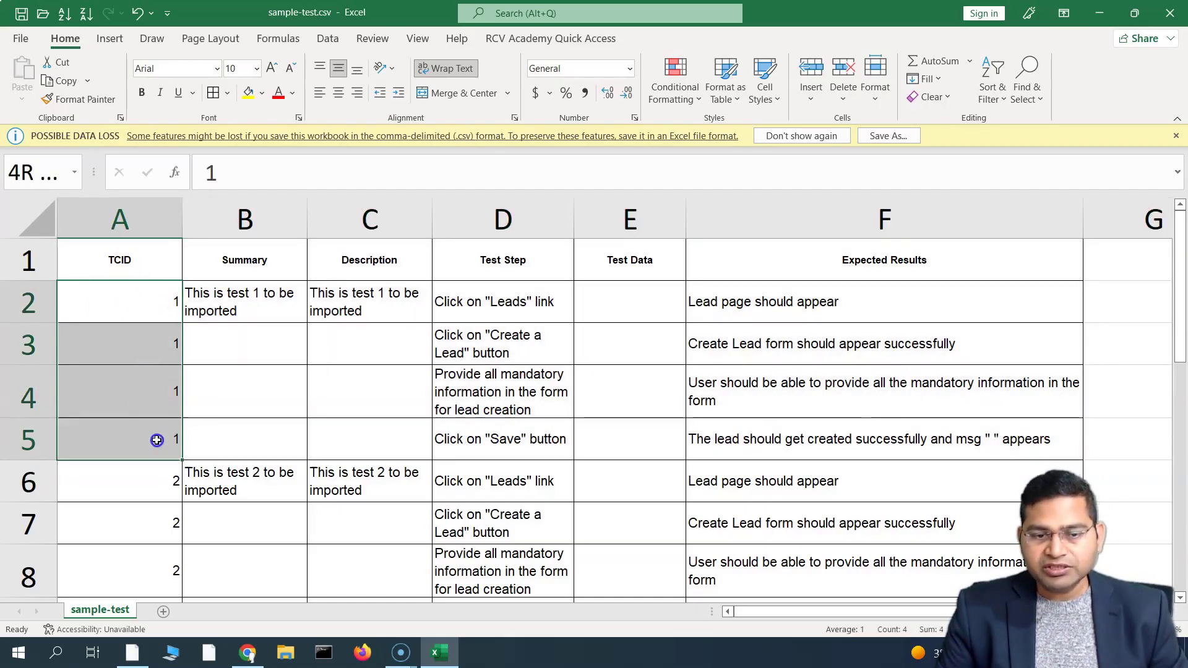
Step: Select rows 2–5 forming test 1, then bring up the Test Step column's context menu
{"action": "left_click", "coordinate": [208, 295]}
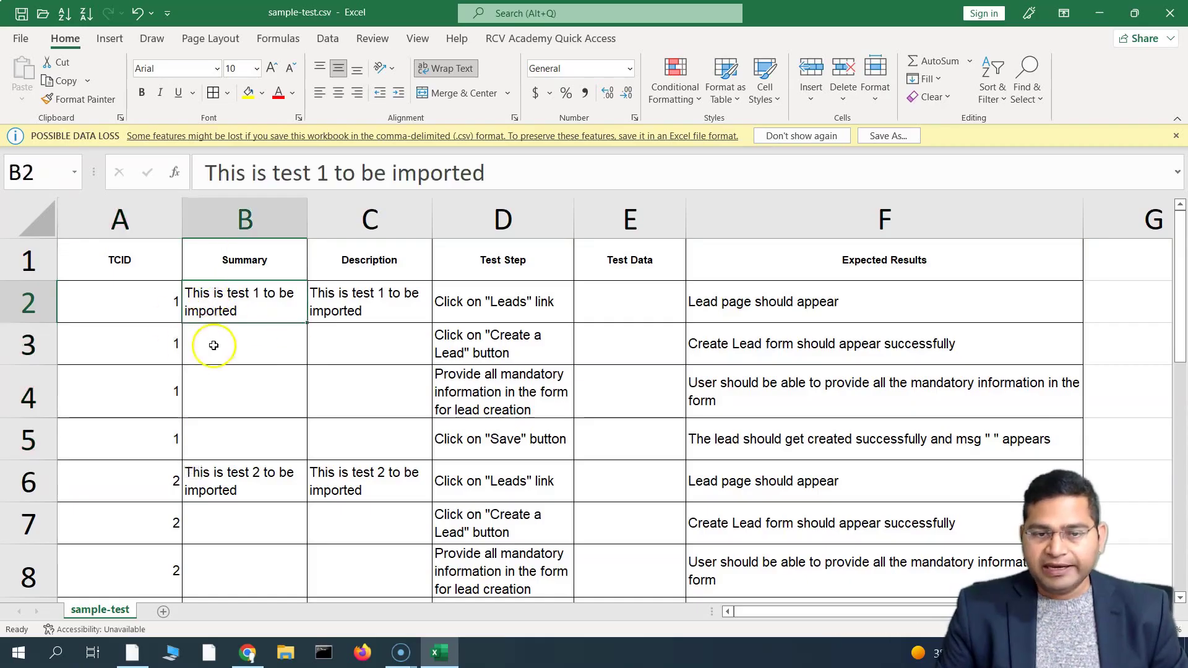
{"action": "left_click", "coordinate": [32, 352]}
{"action": "left_click_drag", "start_coordinate": [32, 351], "coordinate": [13, 440]}
{"action": "left_click_drag", "start_coordinate": [49, 302], "coordinate": [56, 438]}
{"action": "left_click", "coordinate": [495, 304]}
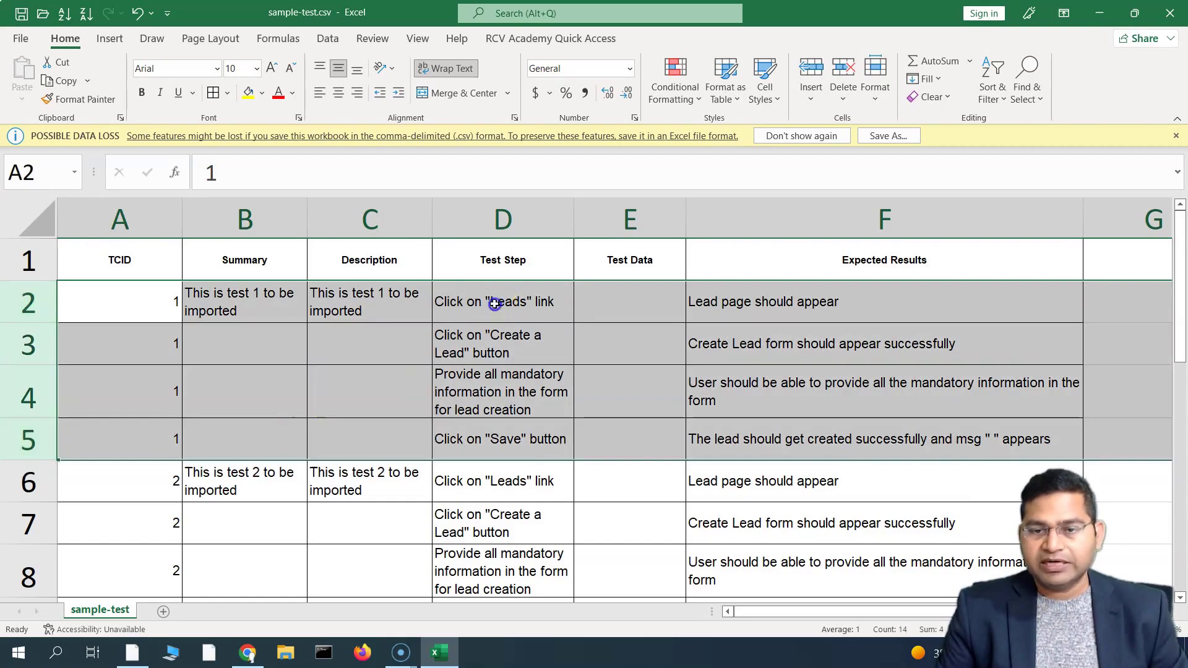
{"action": "left_click_drag", "start_coordinate": [27, 305], "coordinate": [31, 440]}
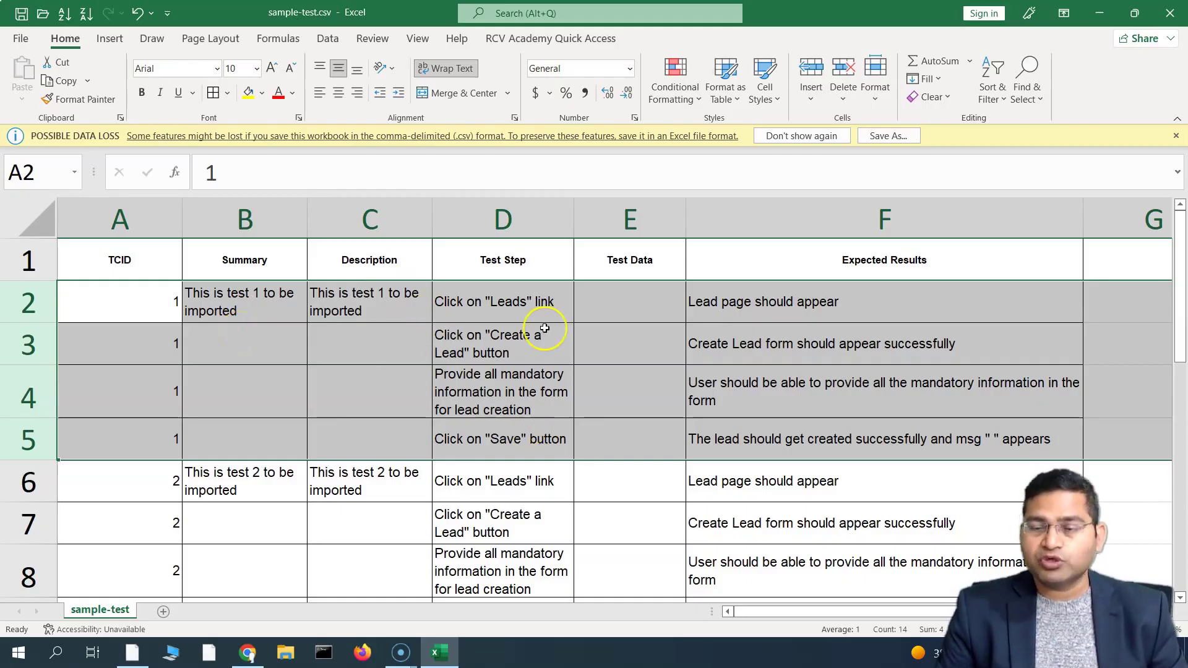
{"action": "left_click", "coordinate": [386, 312]}
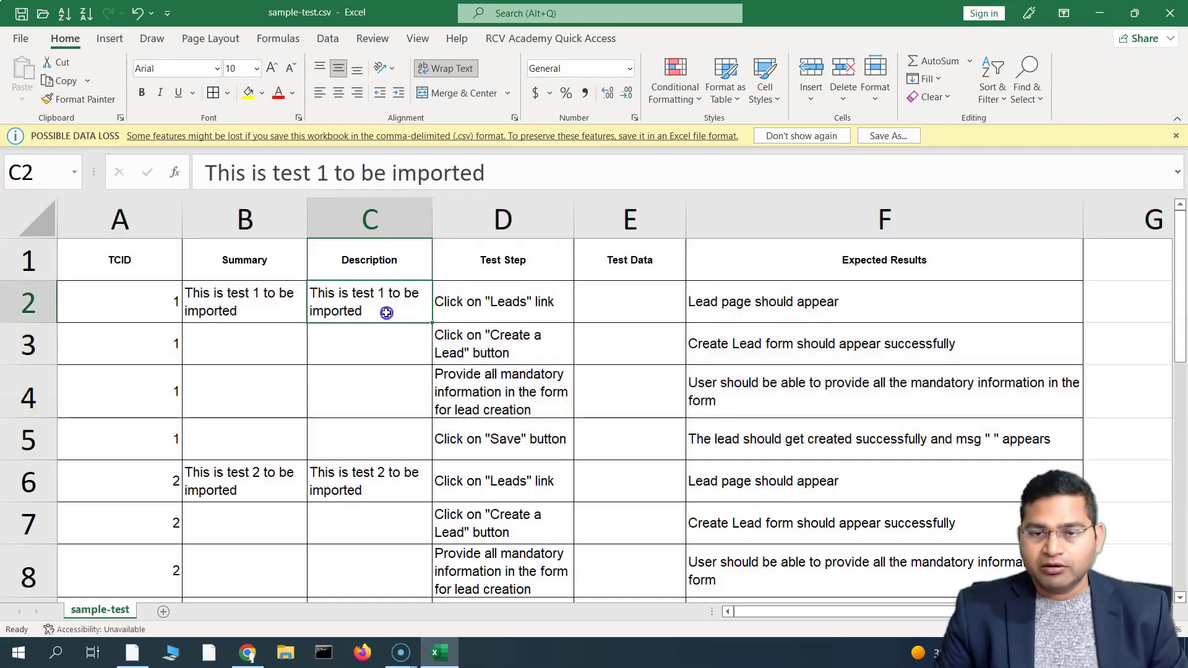
{"action": "left_click", "coordinate": [469, 312]}
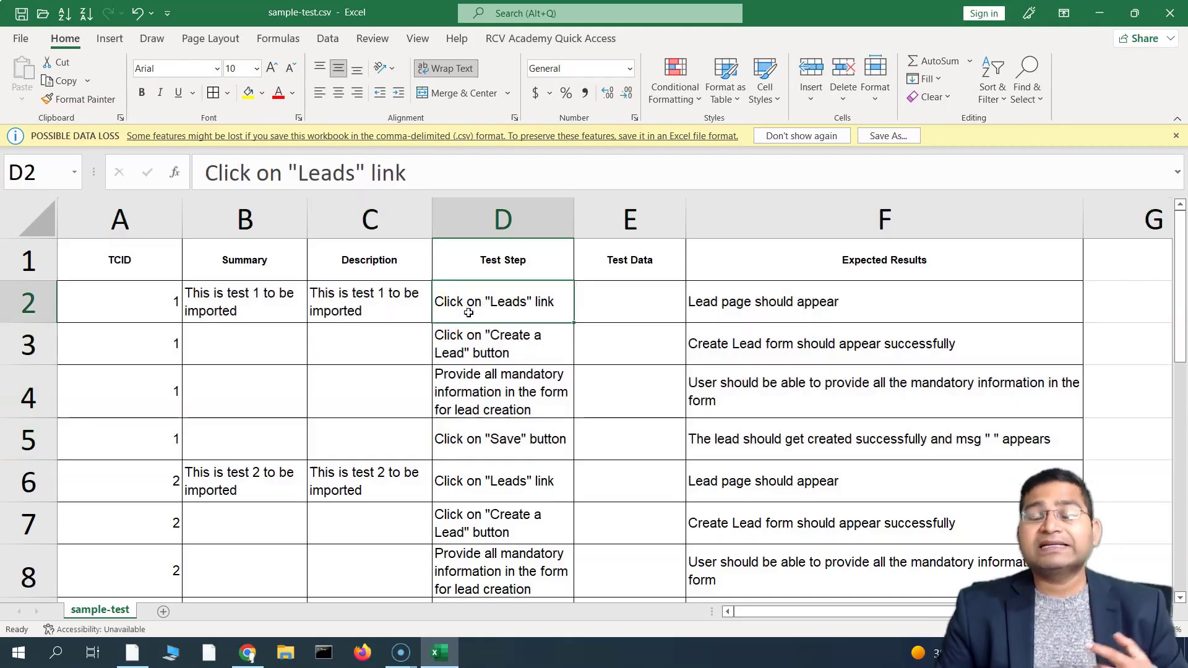
{"action": "left_click", "coordinate": [489, 218]}
{"action": "right_click", "coordinate": [490, 221]}
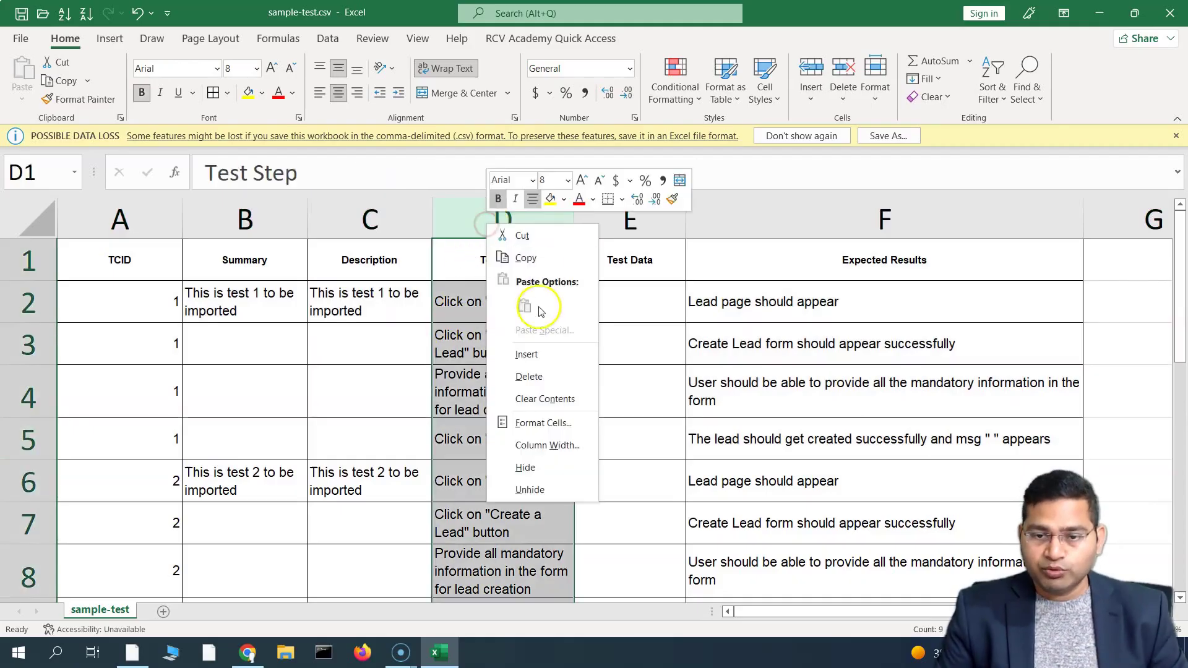
Step: Insert a column before Test Step headed 'Test Type' with 'Manual' in D2
{"action": "left_click", "coordinate": [548, 359]}
{"action": "left_click", "coordinate": [496, 266]}
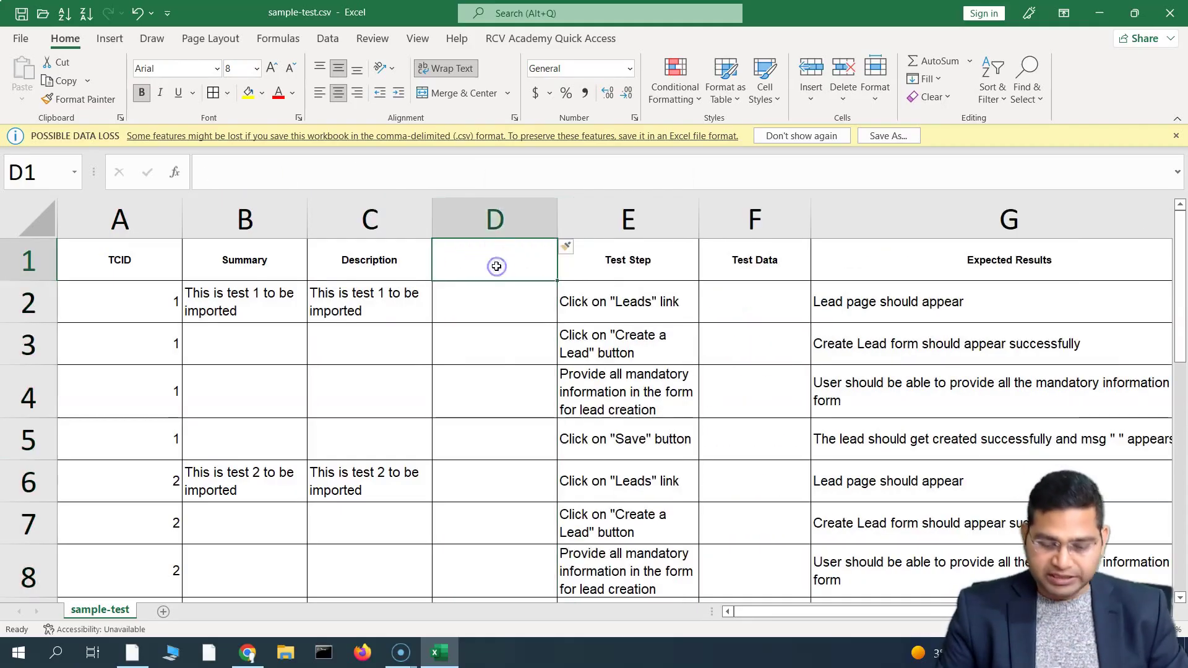
{"action": "type", "text": "Test Ty"}
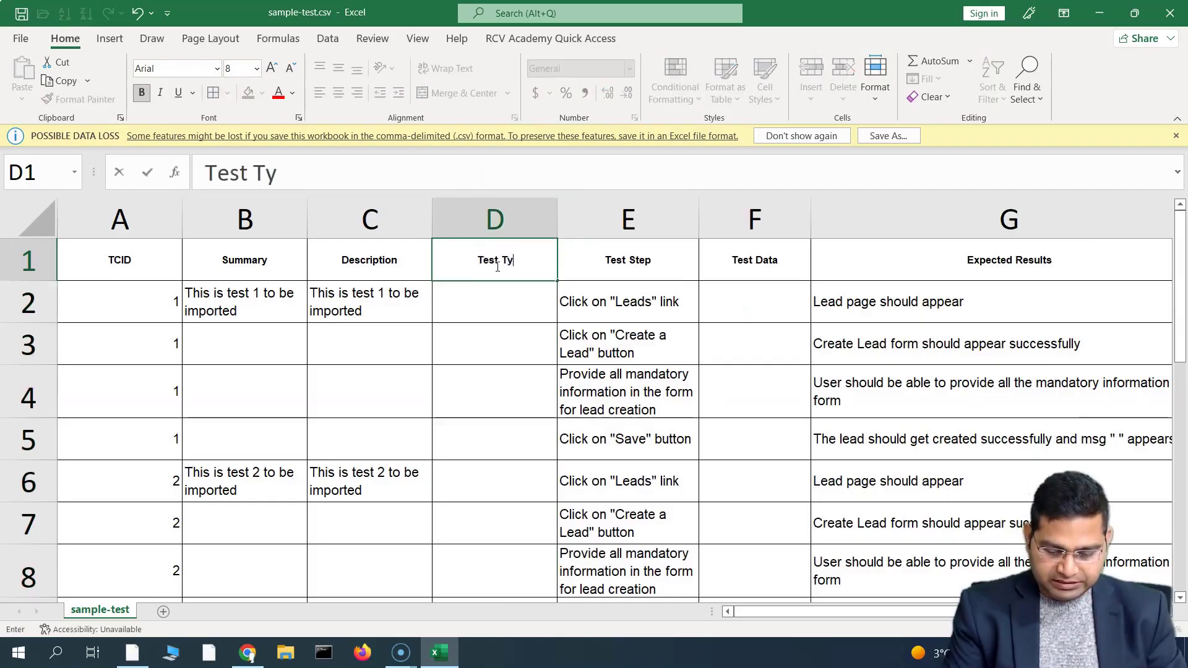
{"action": "type", "text": "pe"}
{"action": "left_click", "coordinate": [503, 301]}
{"action": "type", "text": "Ma"}
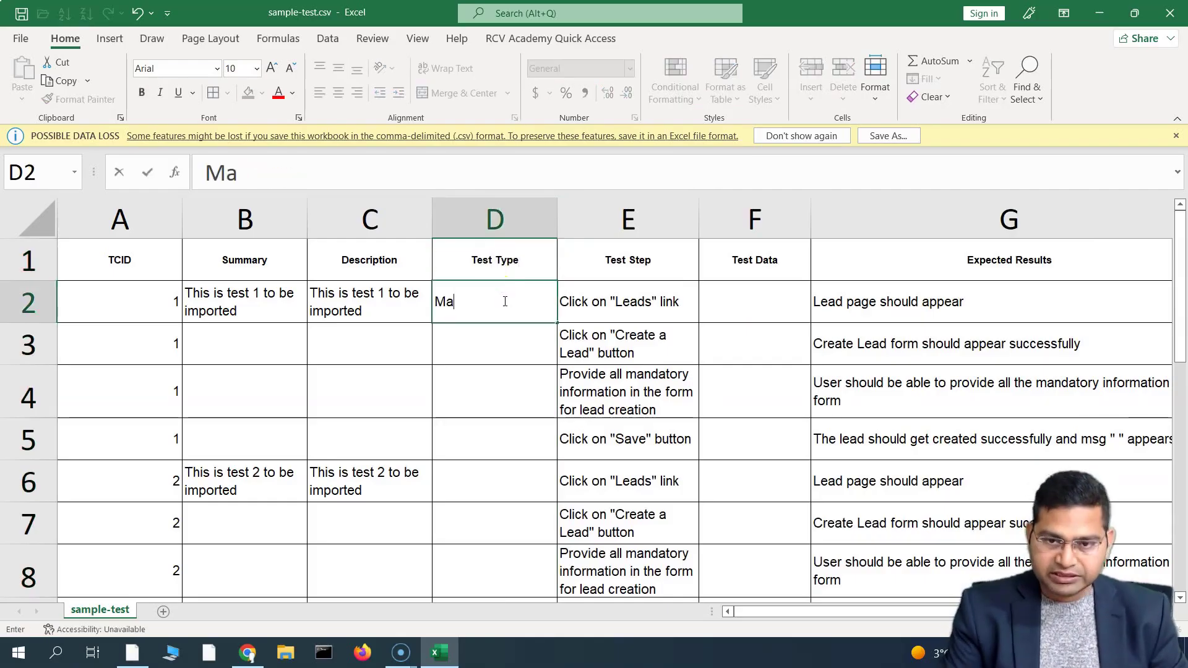
{"action": "type", "text": "nual"}
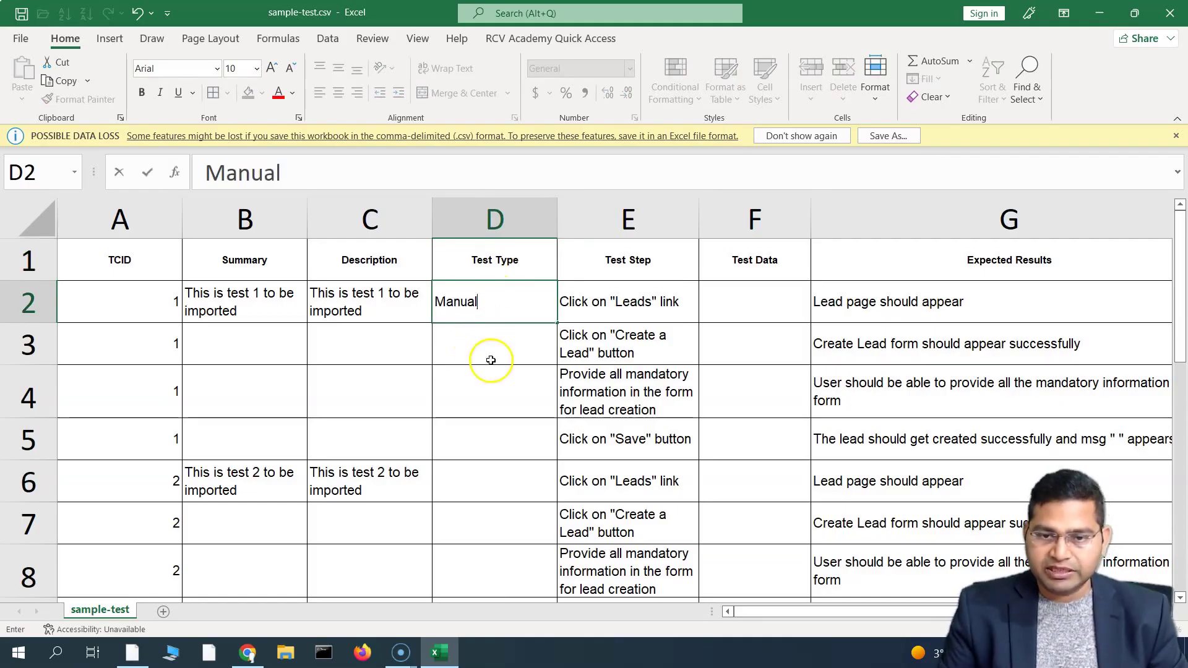
{"action": "left_click", "coordinate": [491, 353]}
Step: Copy 'Manual' from D2 into D6 for test 2 and review the shifted step cells
{"action": "left_click", "coordinate": [501, 299]}
{"action": "key", "text": "ctrl+c"}
{"action": "left_click", "coordinate": [493, 475]}
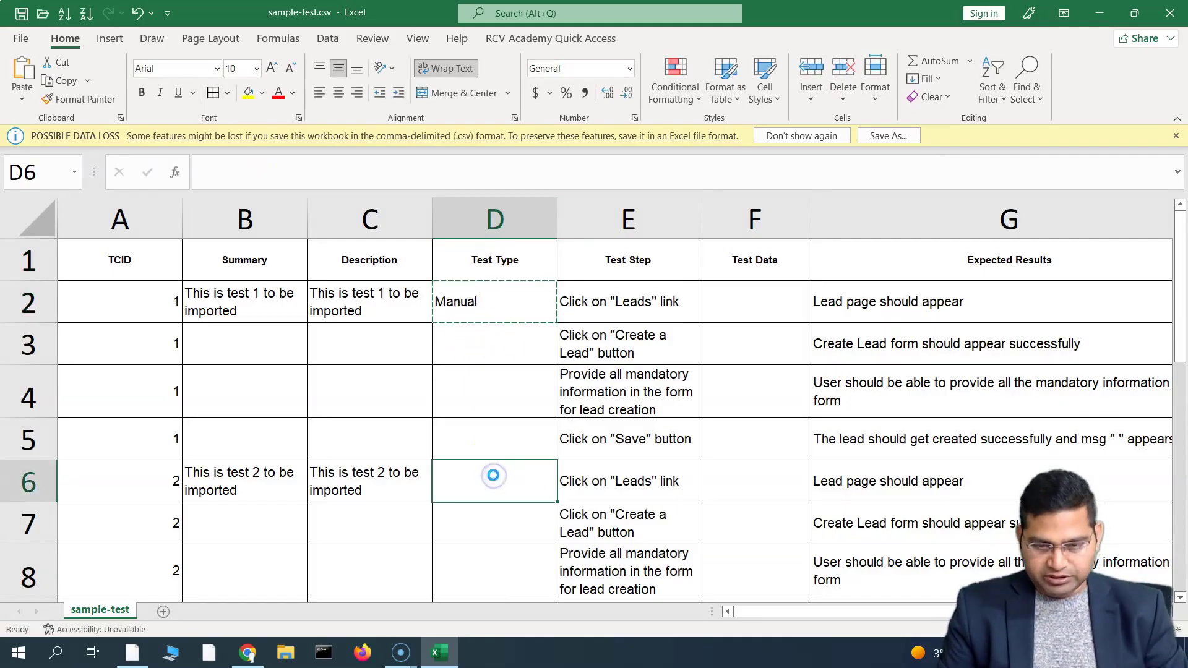
{"action": "key", "text": "ctrl+v"}
{"action": "key", "text": "Escape"}
{"action": "left_click", "coordinate": [642, 300]}
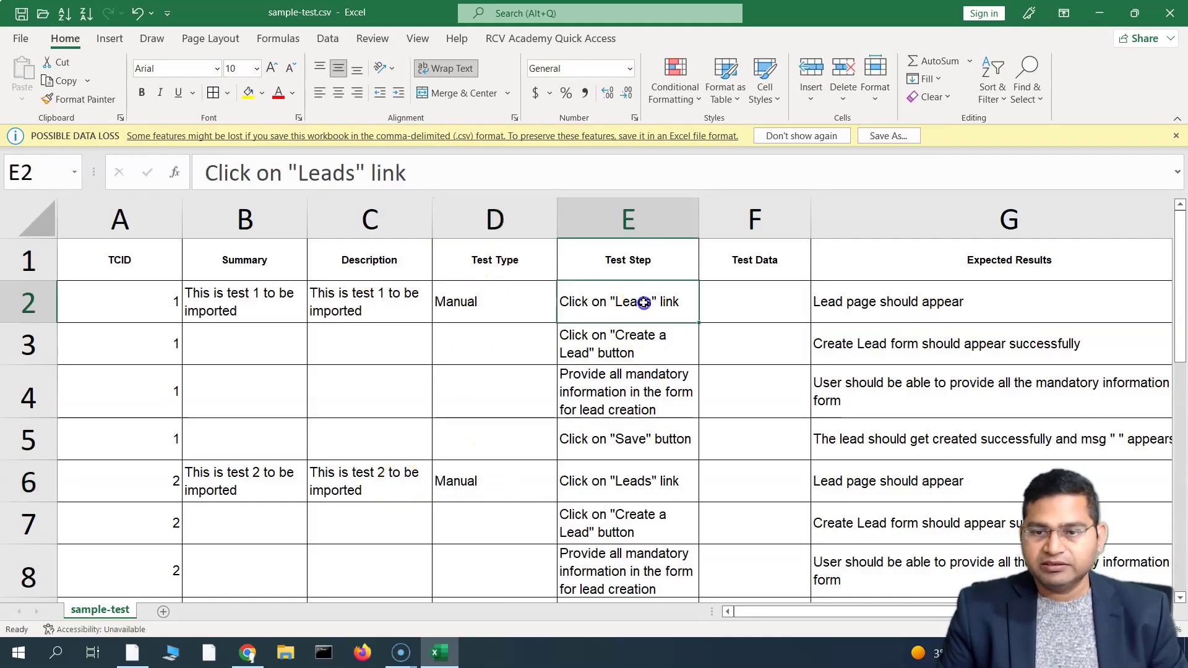
{"action": "left_click", "coordinate": [744, 301]}
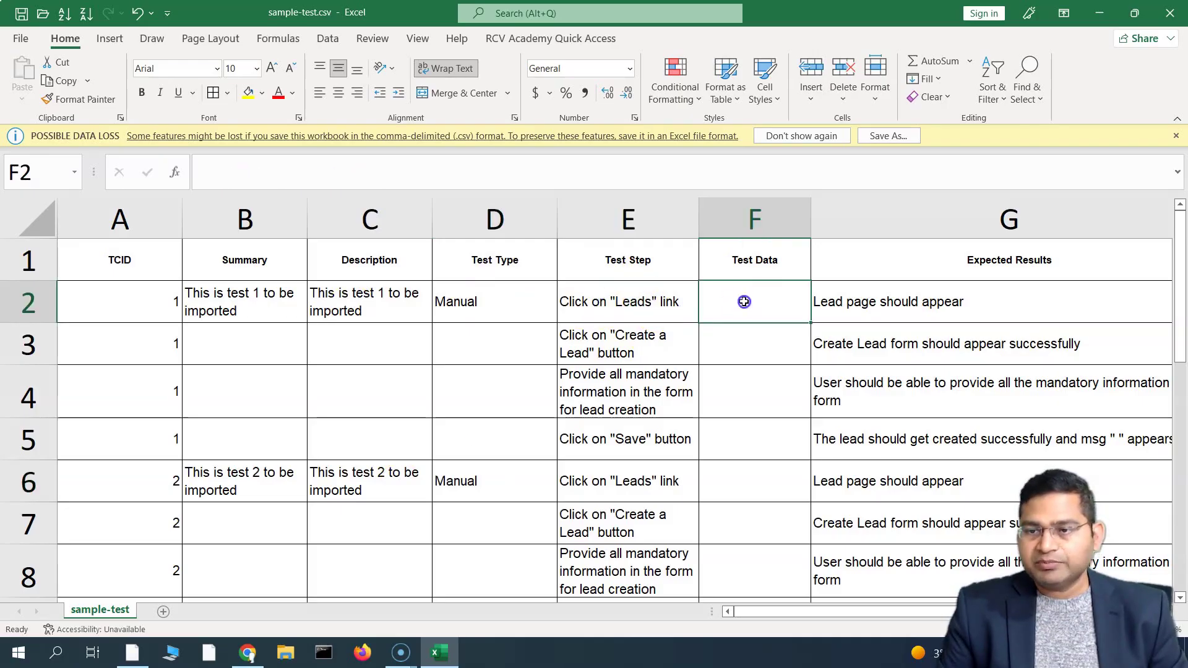
{"action": "left_click", "coordinate": [991, 297]}
{"action": "scroll", "coordinate": [521, 392], "scroll_direction": "down", "scroll_amount": 1}
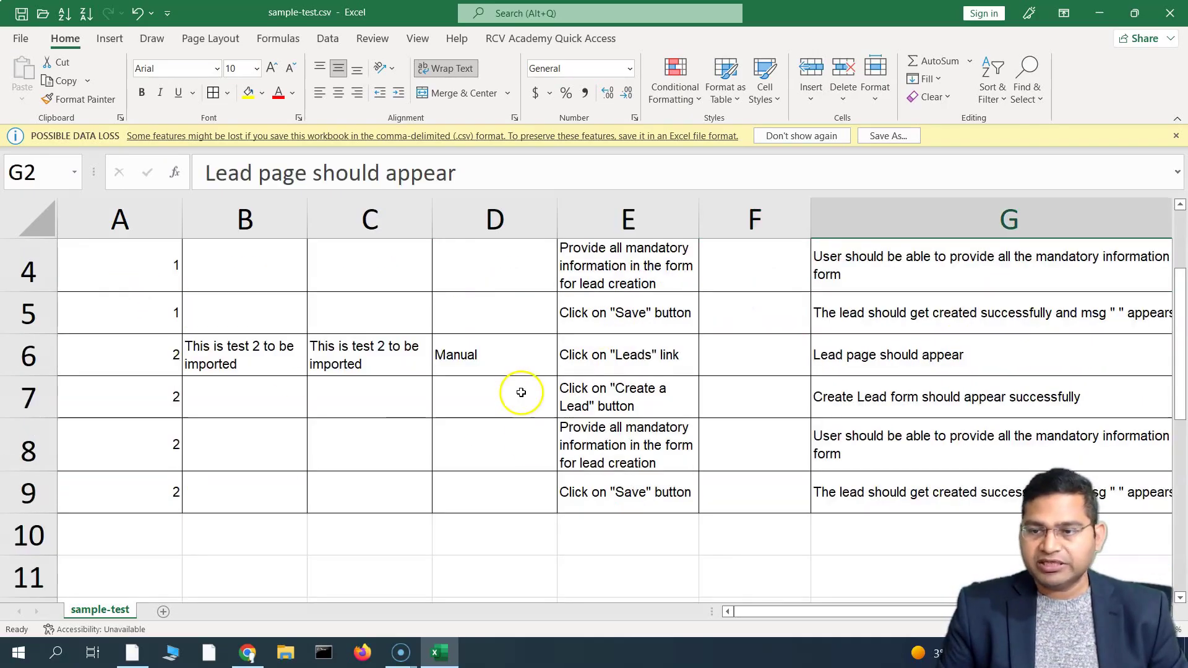
{"action": "mouse_move", "coordinate": [777, 611]}
{"action": "left_mouse_down"}
{"action": "mouse_move", "coordinate": [849, 611]}
{"action": "mouse_move", "coordinate": [777, 612]}
{"action": "left_mouse_up"}
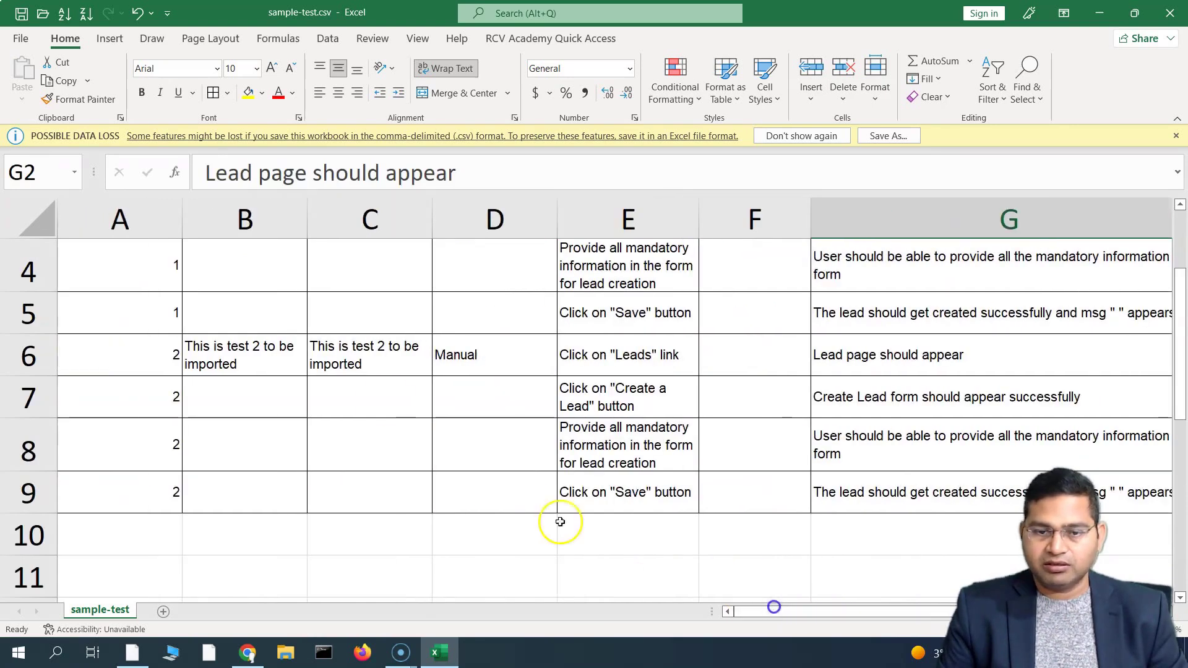
{"action": "scroll", "coordinate": [363, 395], "scroll_direction": "up", "scroll_amount": 1}
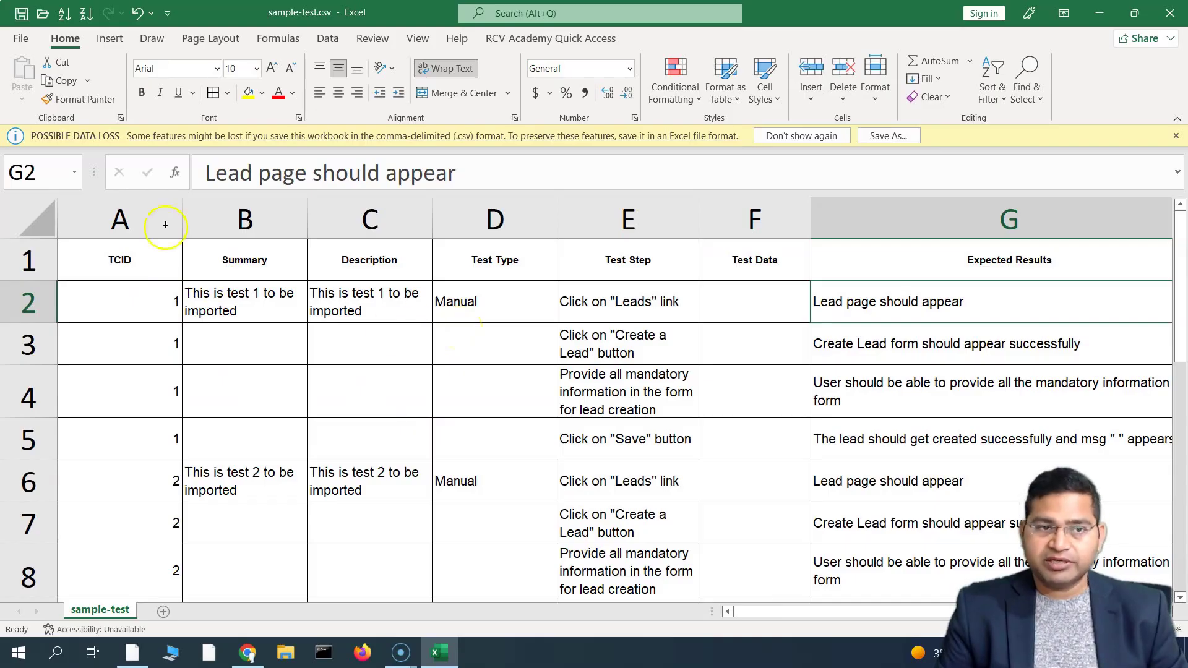
Step: Save the sheet as sample-test1.csv (CSV UTF-8) in xray-import, then bring up Jira's Projects tab
{"action": "left_click", "coordinate": [23, 39]}
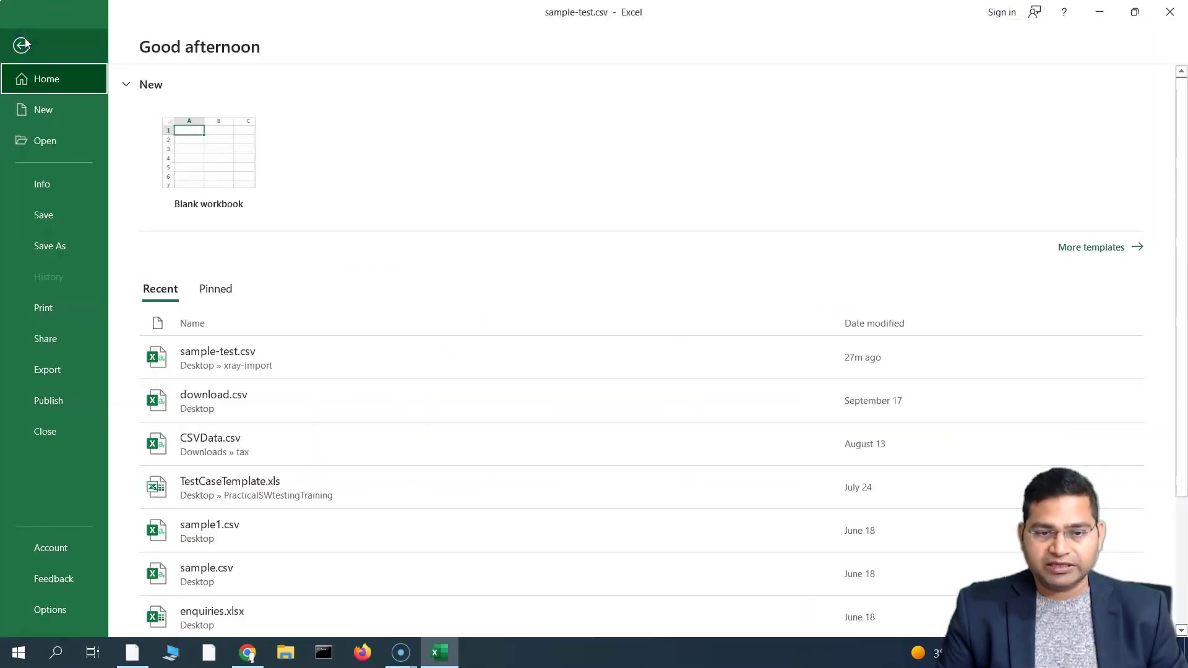
{"action": "left_click", "coordinate": [52, 245]}
{"action": "left_click", "coordinate": [485, 169]}
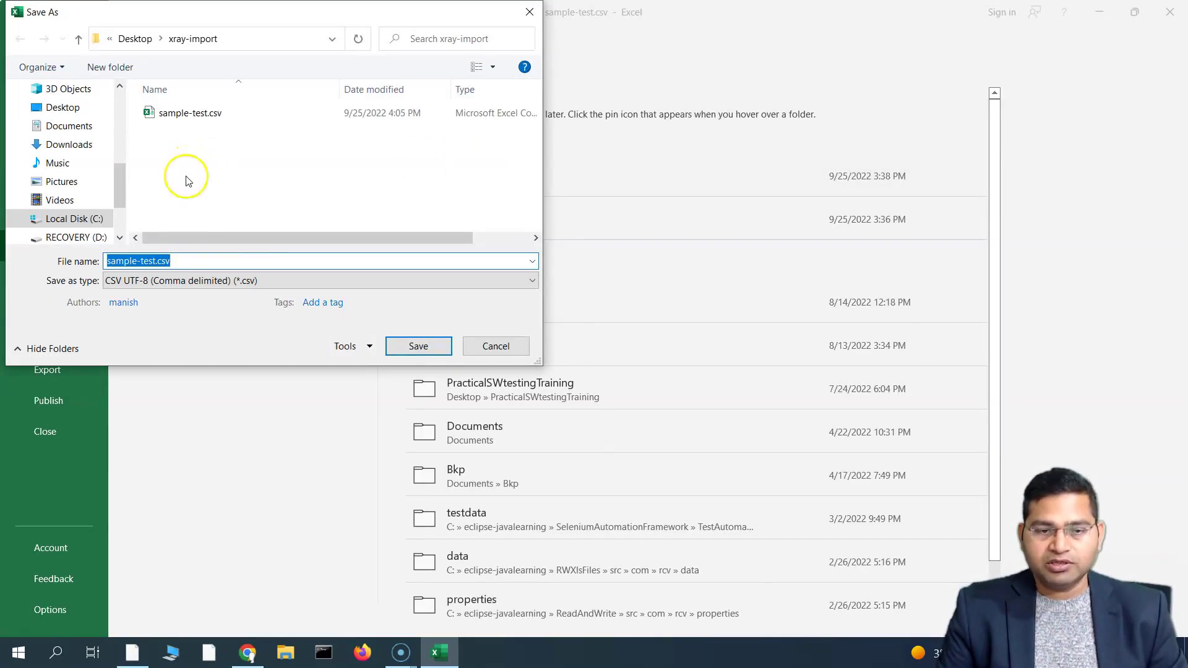
{"action": "left_click", "coordinate": [251, 280]}
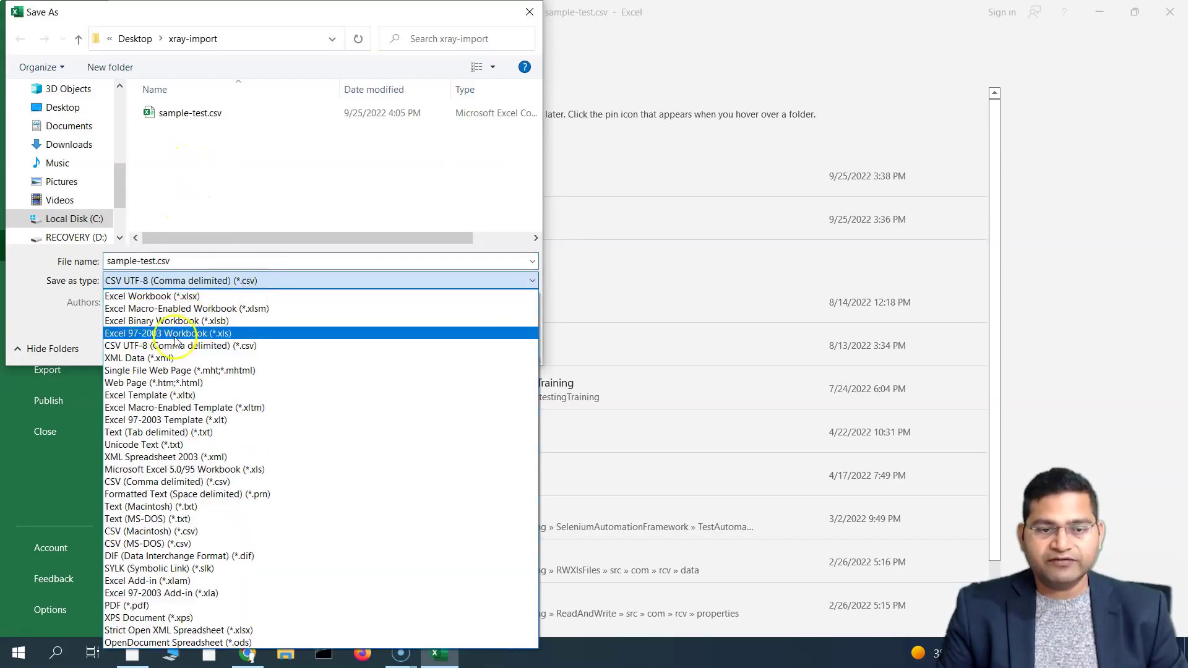
{"action": "left_click", "coordinate": [228, 347]}
{"action": "left_click", "coordinate": [194, 260]}
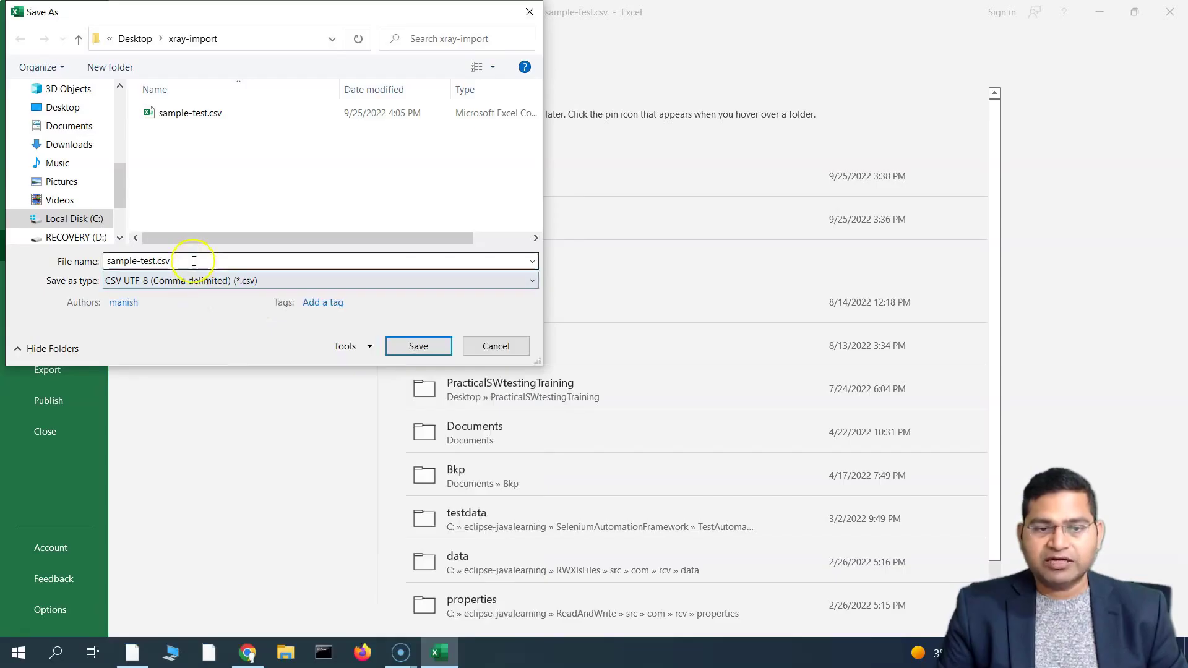
{"action": "double_click", "coordinate": [157, 261]}
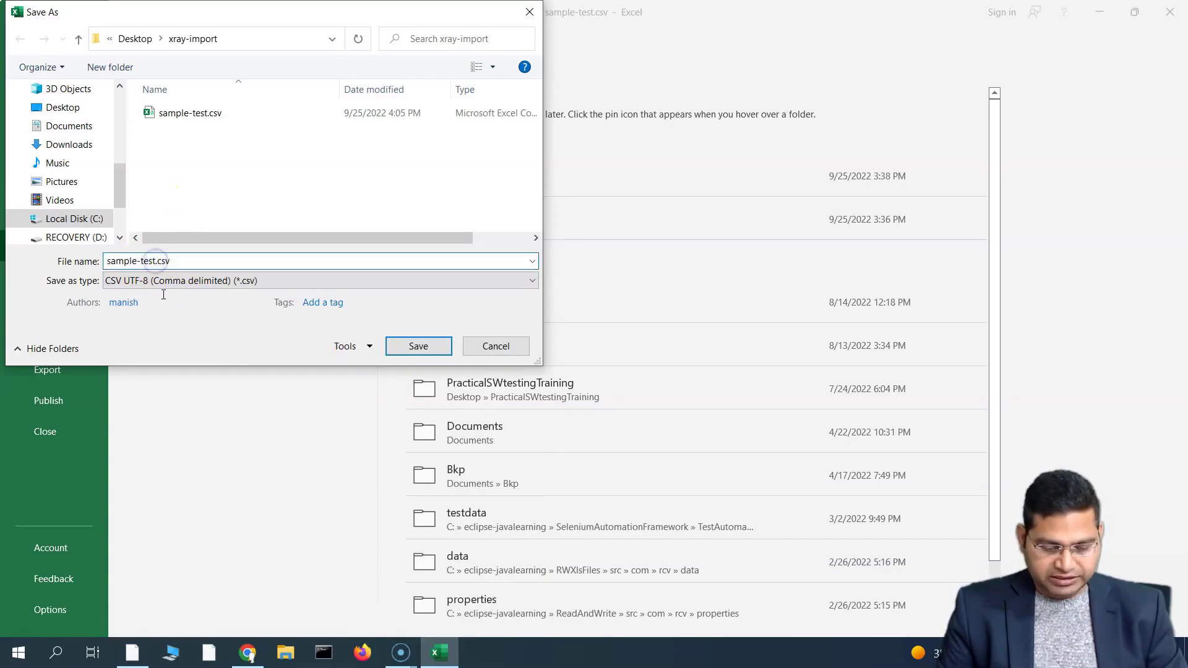
{"action": "left_click", "coordinate": [430, 347]}
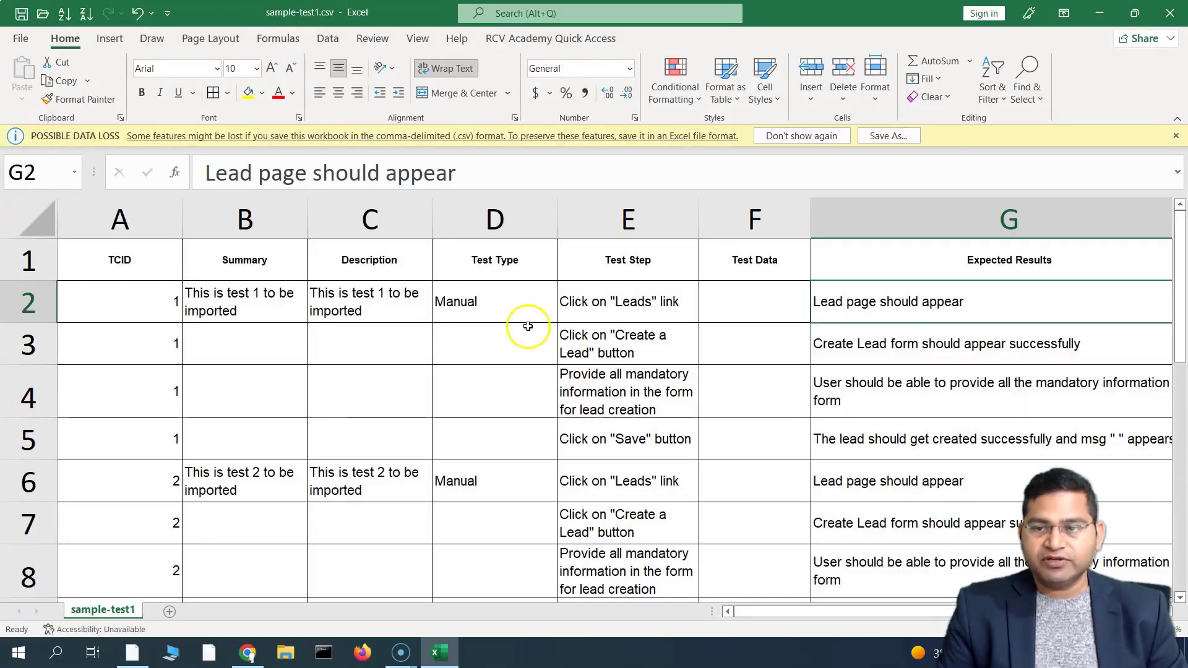
{"action": "scroll", "coordinate": [462, 378], "scroll_direction": "down", "scroll_amount": 1}
{"action": "scroll", "coordinate": [462, 377], "scroll_direction": "up", "scroll_amount": 1}
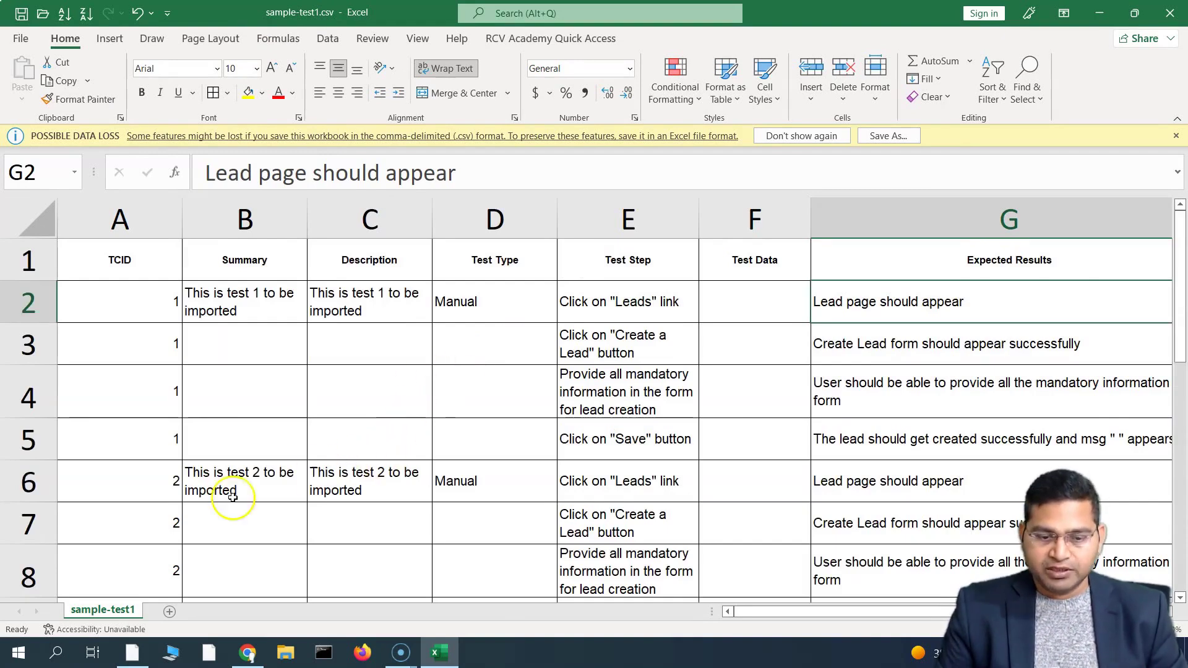
{"action": "left_click", "coordinate": [132, 653]}
{"action": "left_click", "coordinate": [118, 15]}
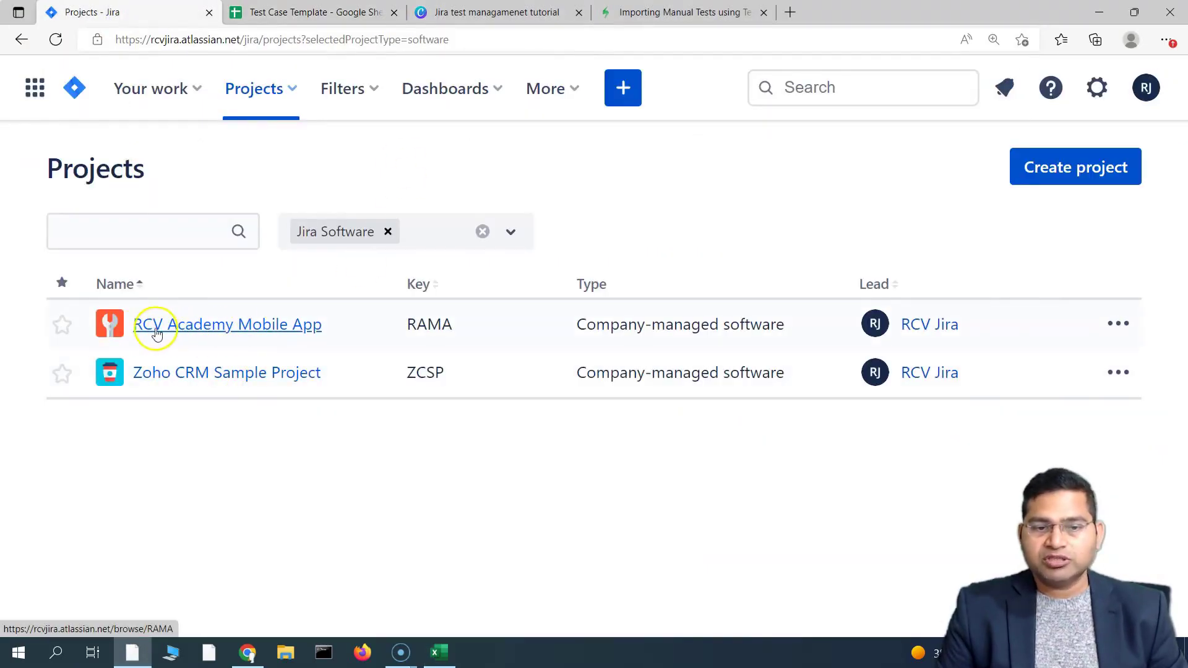
Step: Open the RCV Academy Mobile App project and browse Create issue types without creating anything
{"action": "left_click", "coordinate": [260, 332]}
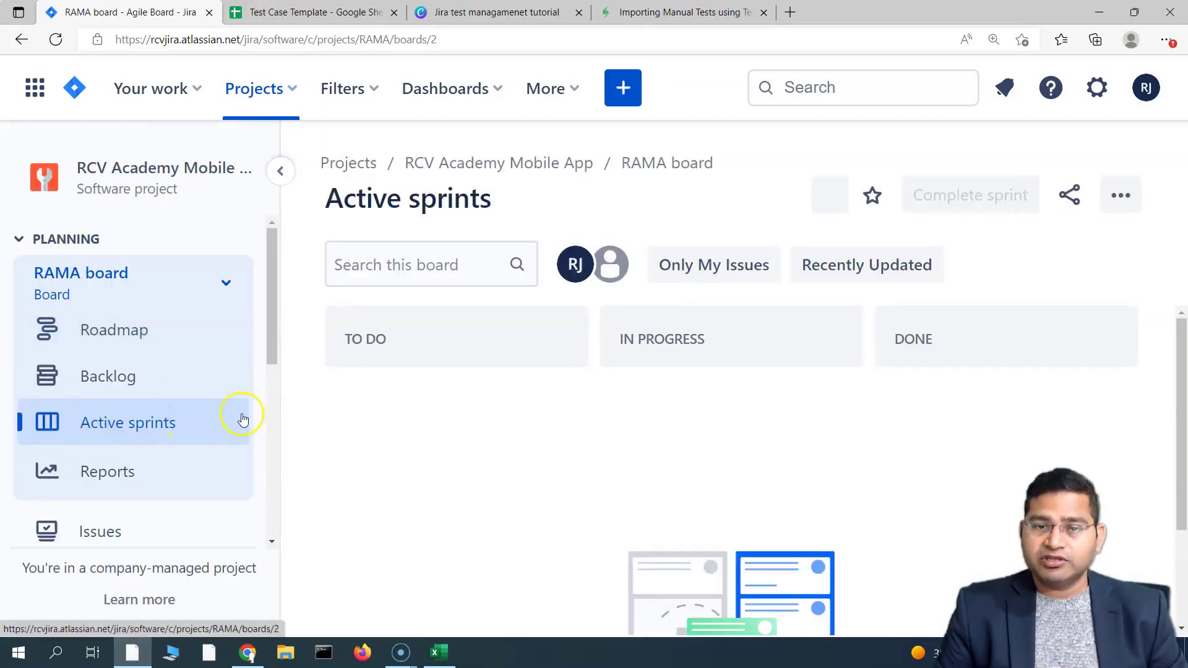
{"action": "scroll", "coordinate": [213, 473], "scroll_direction": "down", "scroll_amount": 5}
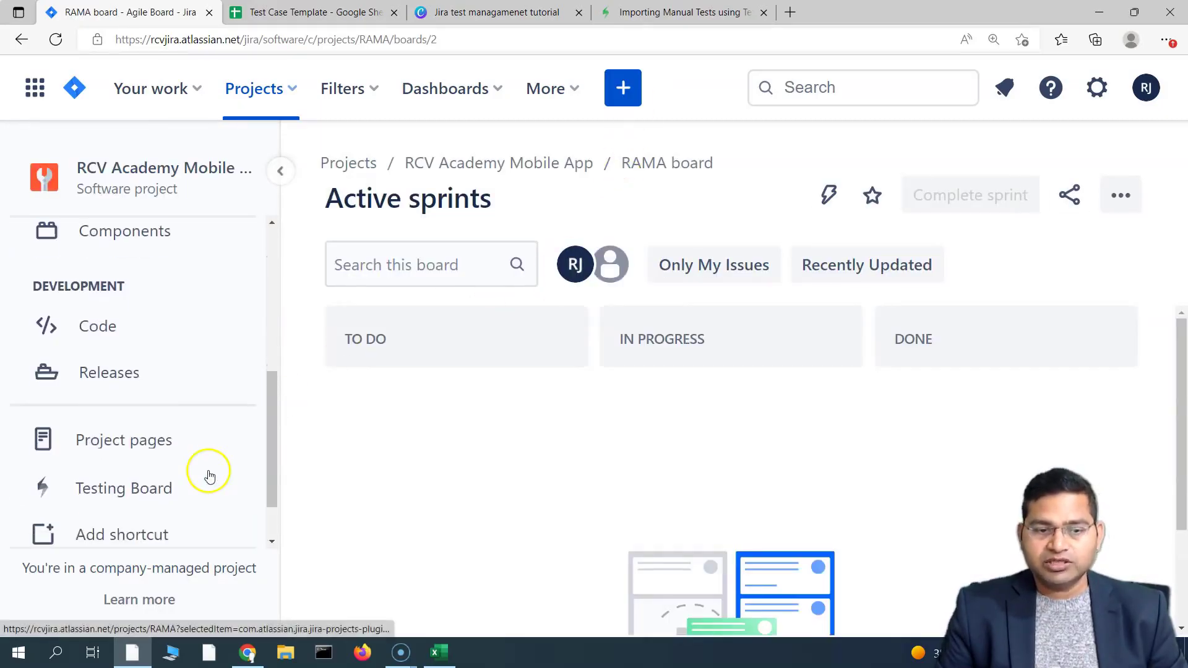
{"action": "scroll", "coordinate": [209, 475], "scroll_direction": "down", "scroll_amount": 1}
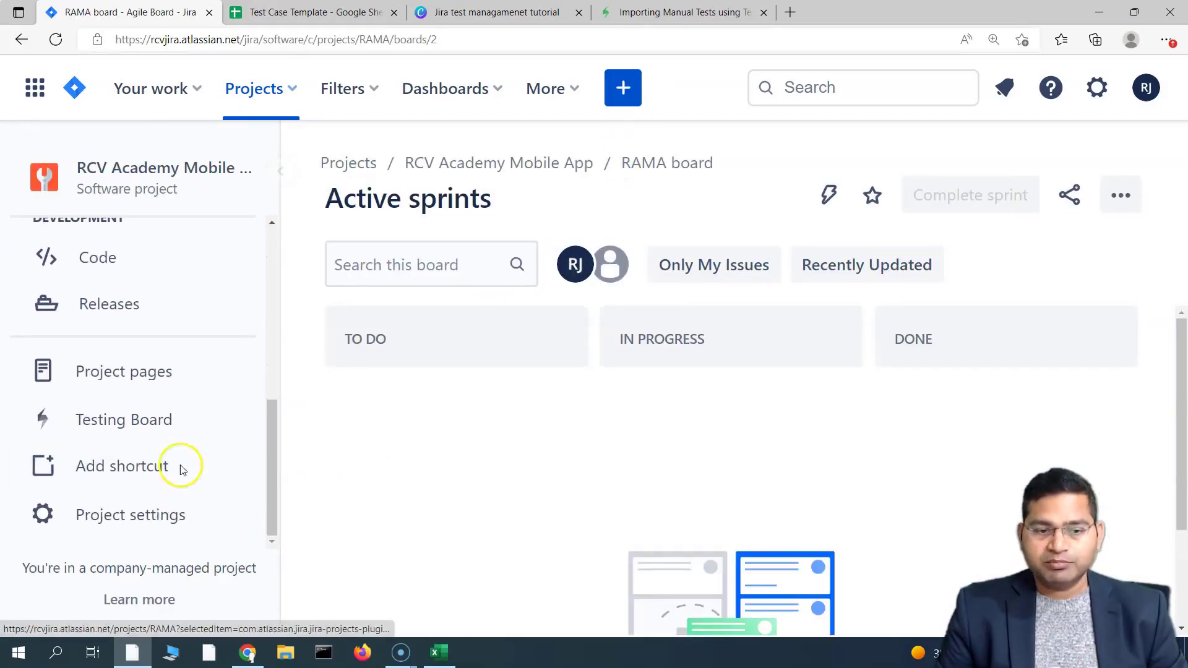
{"action": "left_click", "coordinate": [623, 89]}
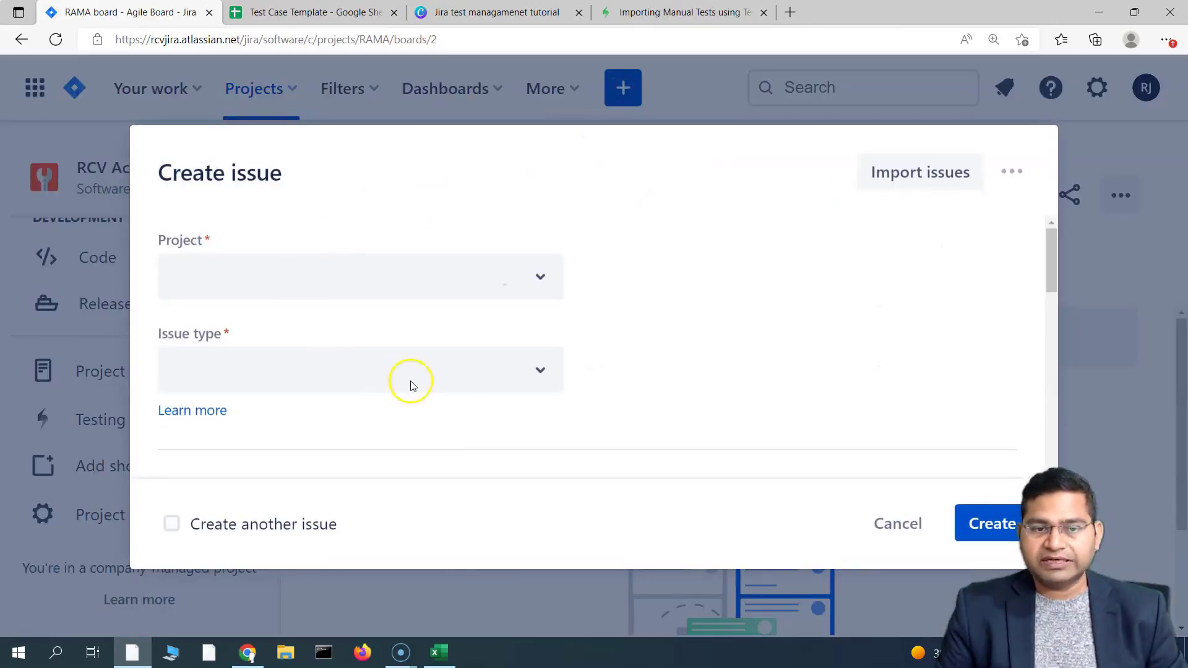
{"action": "left_click", "coordinate": [517, 294]}
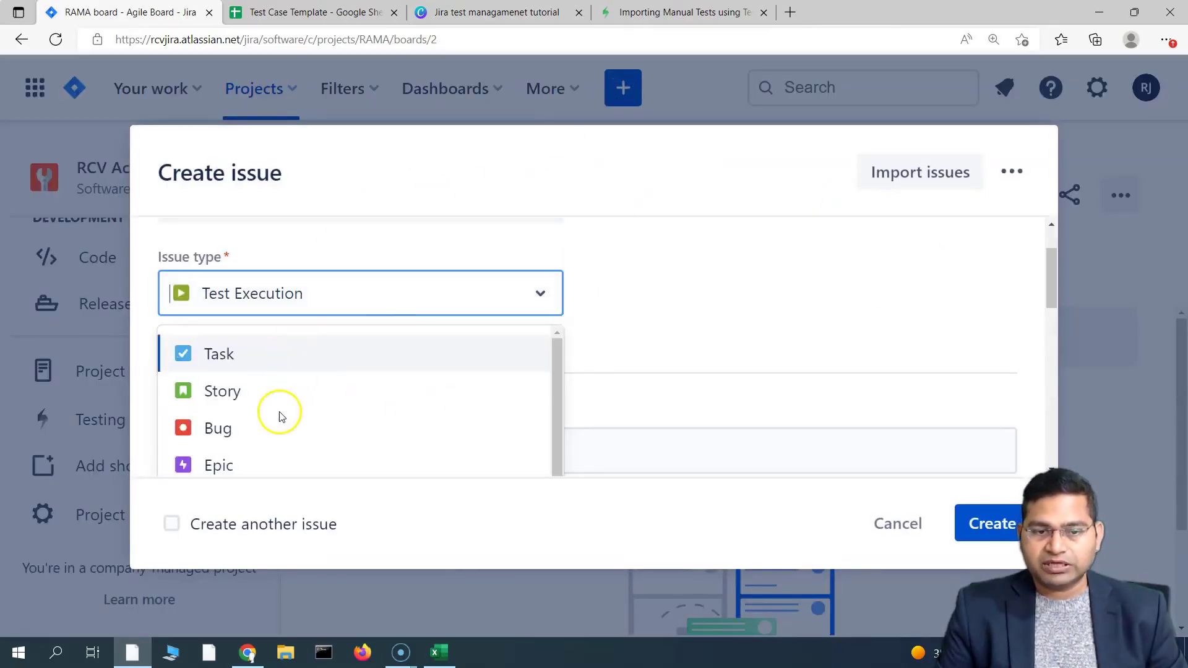
{"action": "scroll", "coordinate": [712, 377], "scroll_direction": "down", "scroll_amount": 1}
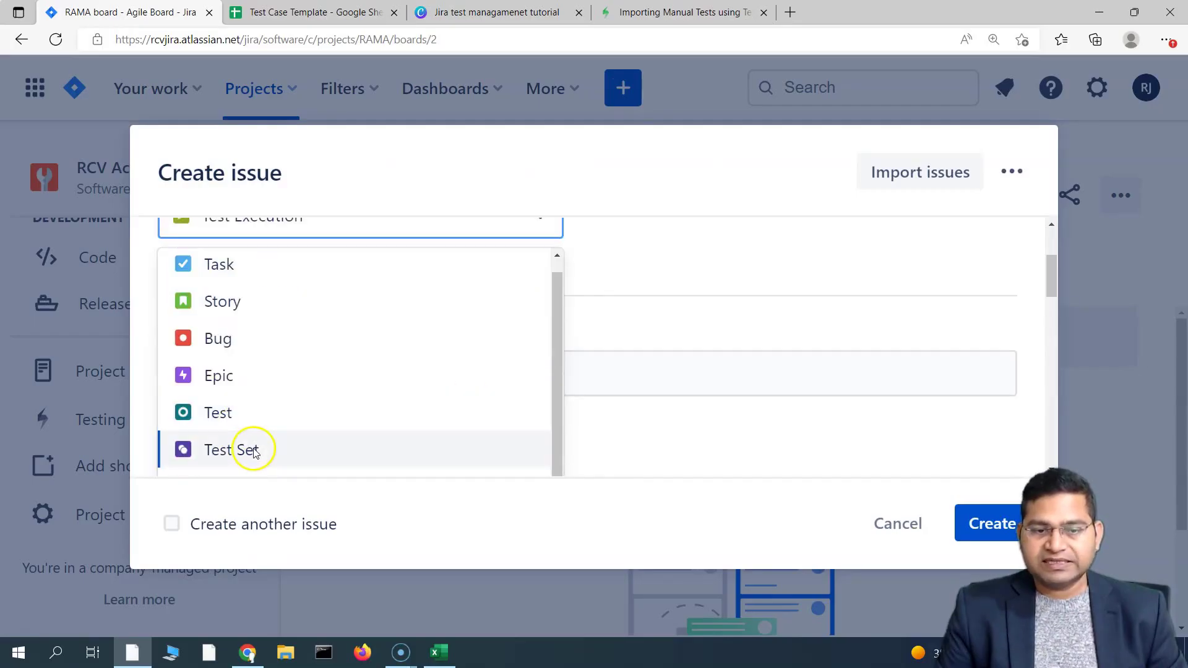
{"action": "left_click", "coordinate": [898, 525]}
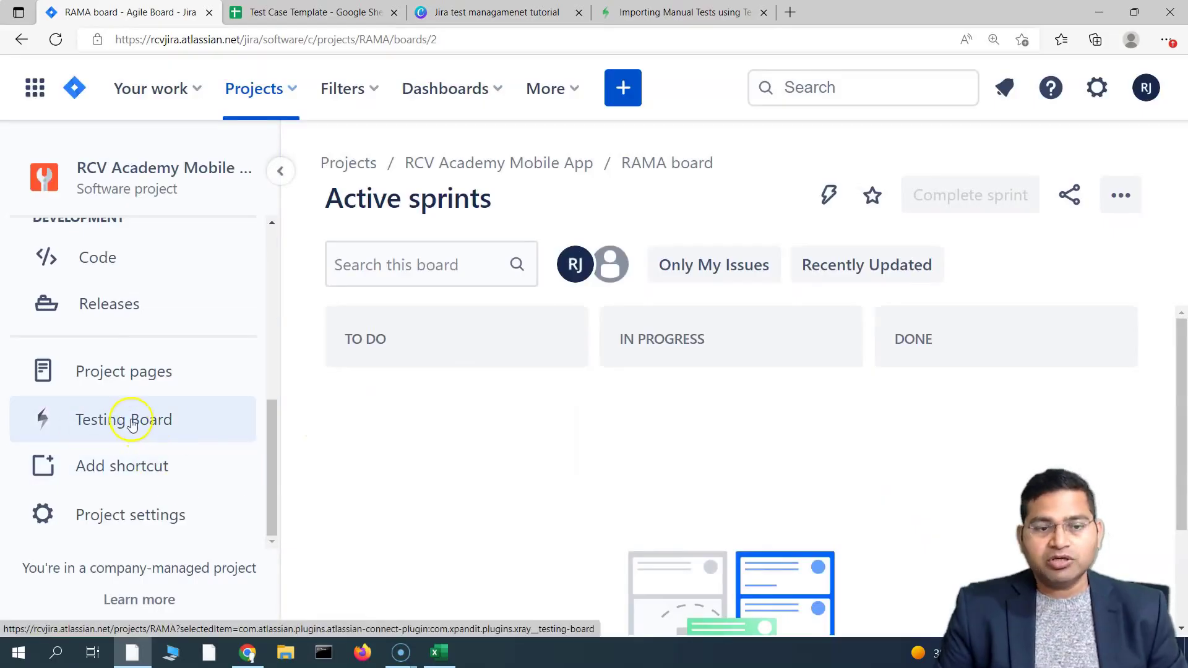
Step: Open the project's Testing Board from the sidebar
{"action": "scroll", "coordinate": [186, 395], "scroll_direction": "up", "scroll_amount": 6}
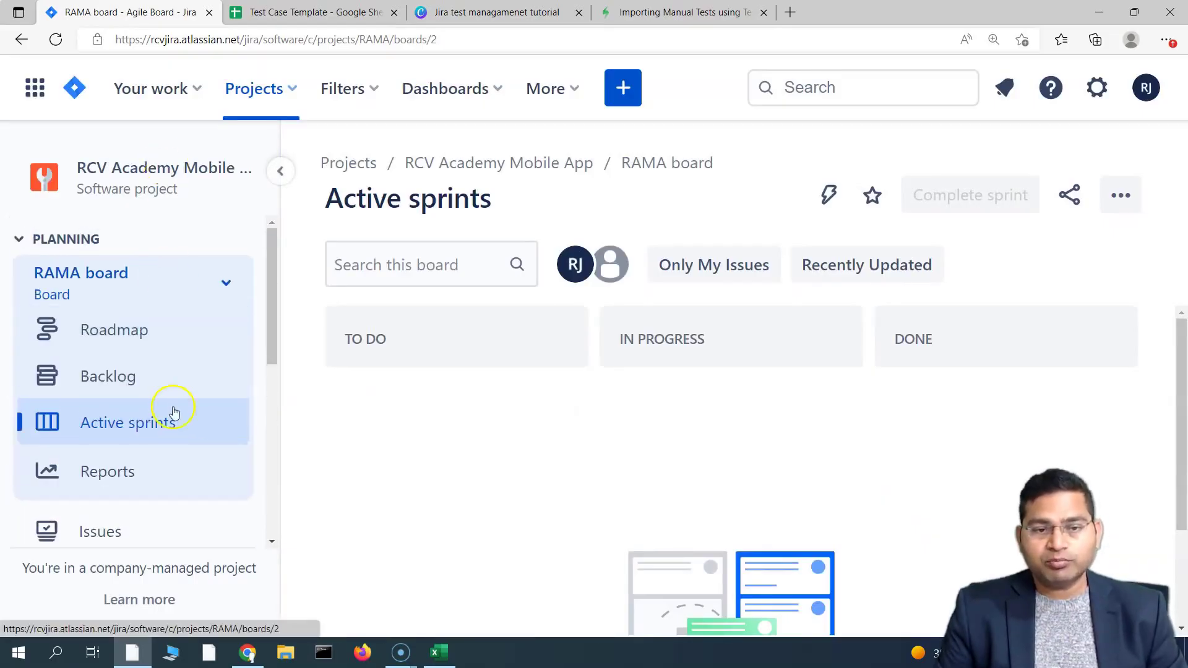
{"action": "scroll", "coordinate": [167, 416], "scroll_direction": "down", "scroll_amount": 5}
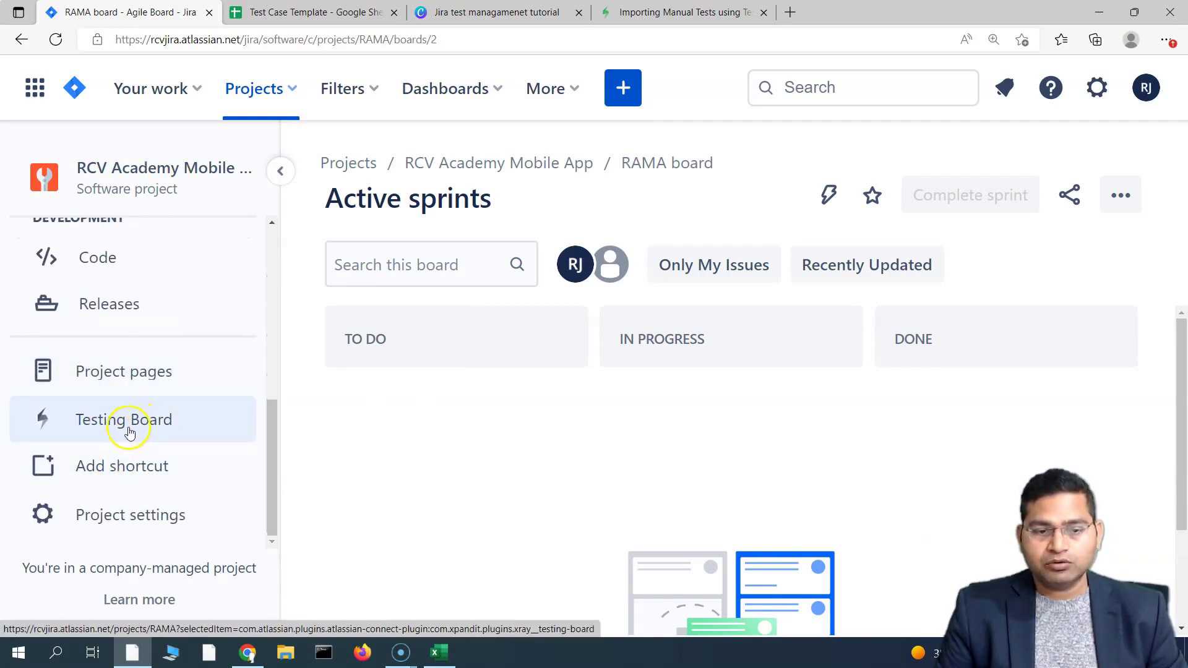
{"action": "left_click", "coordinate": [129, 431]}
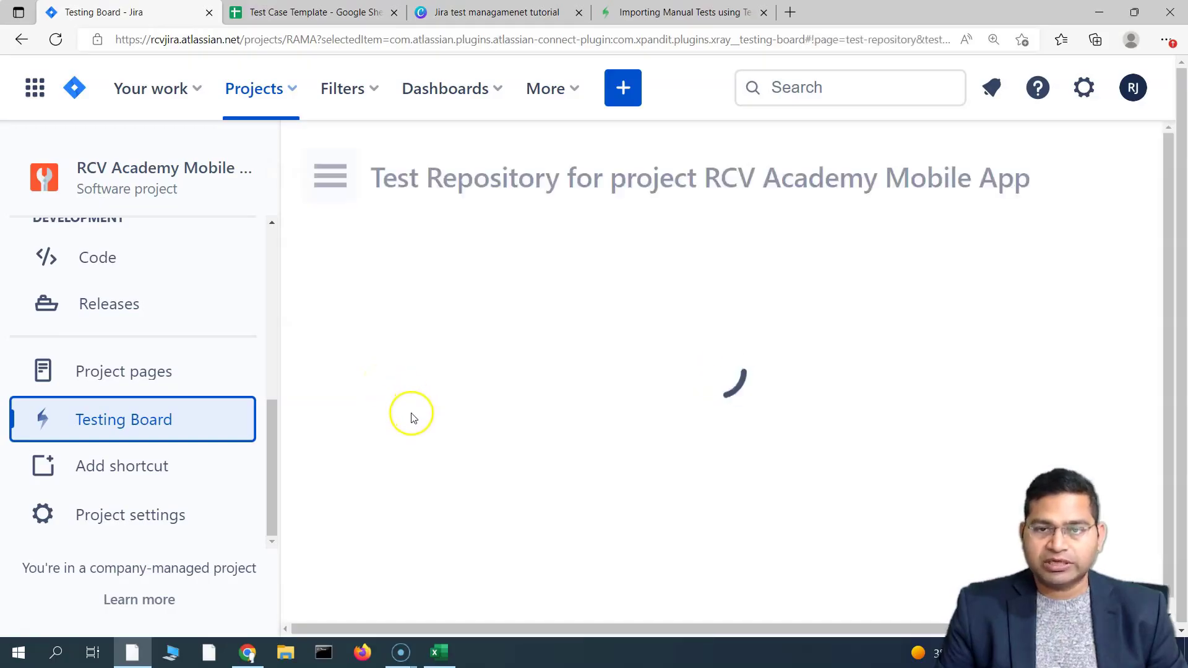
Step: Open the Test Case Importer from the Testing Board menu and collapse the Xray sidebar
{"action": "left_click", "coordinate": [324, 182]}
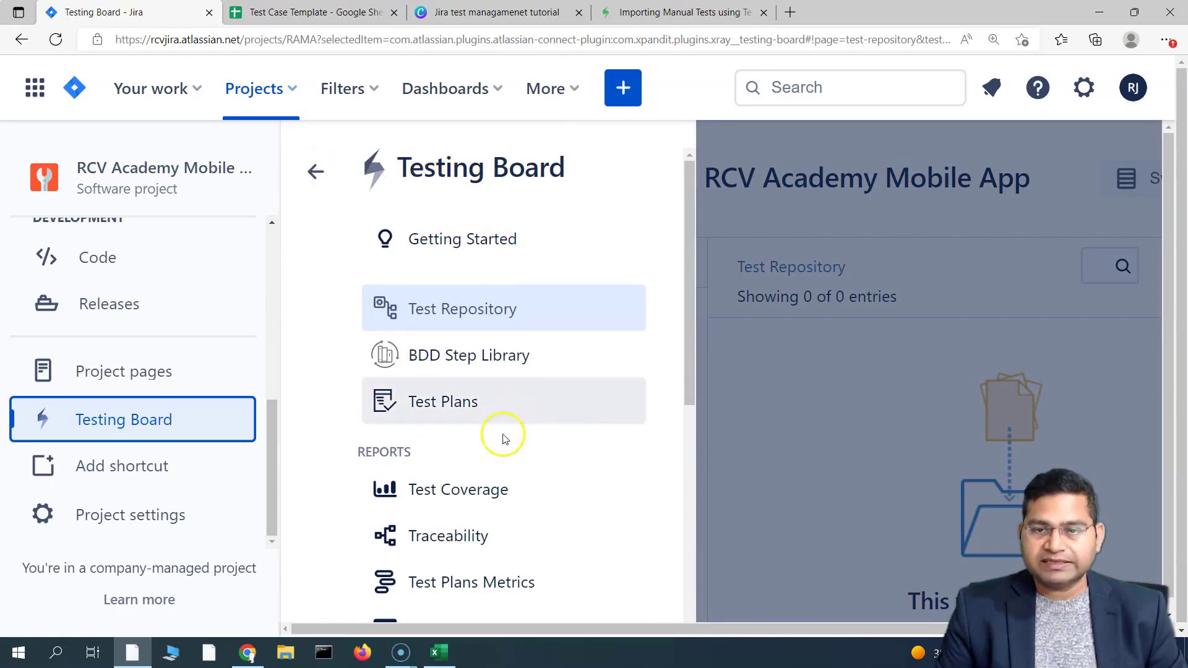
{"action": "scroll", "coordinate": [498, 449], "scroll_direction": "down", "scroll_amount": 7}
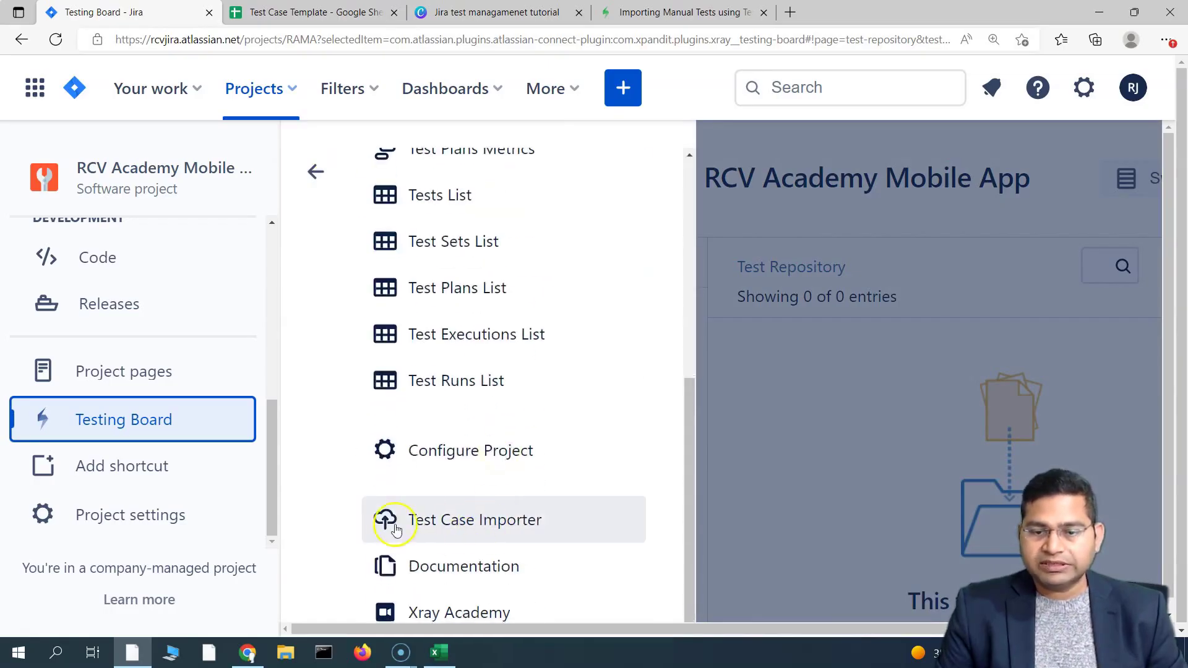
{"action": "left_click", "coordinate": [461, 531]}
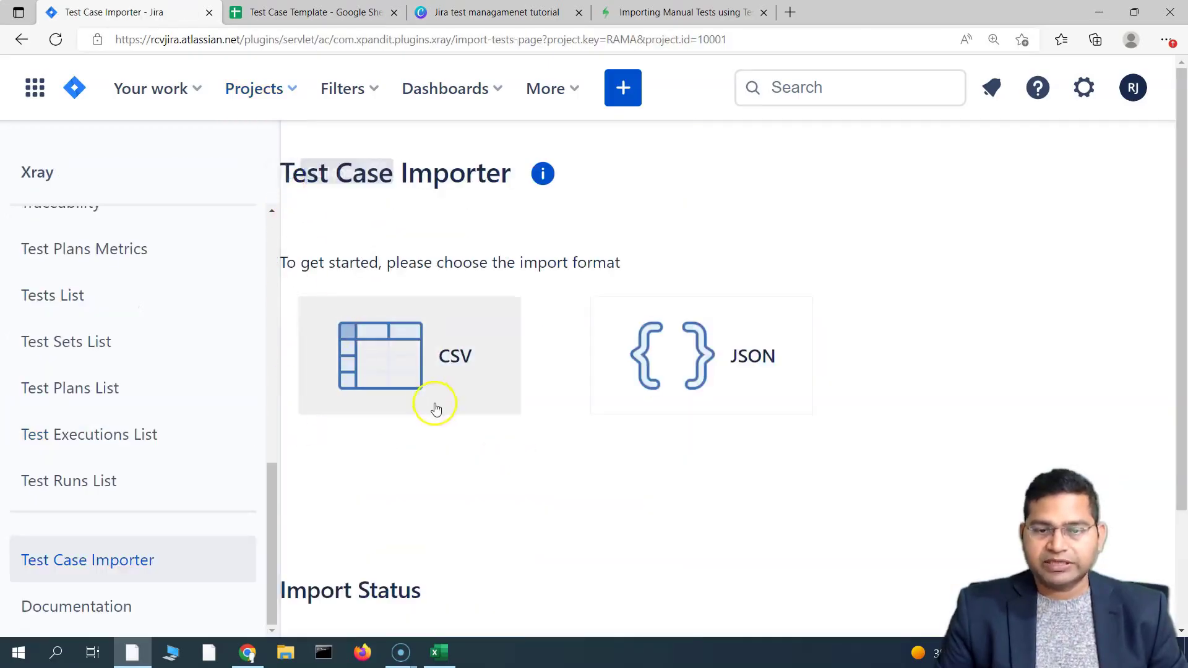
{"action": "key", "text": "["}
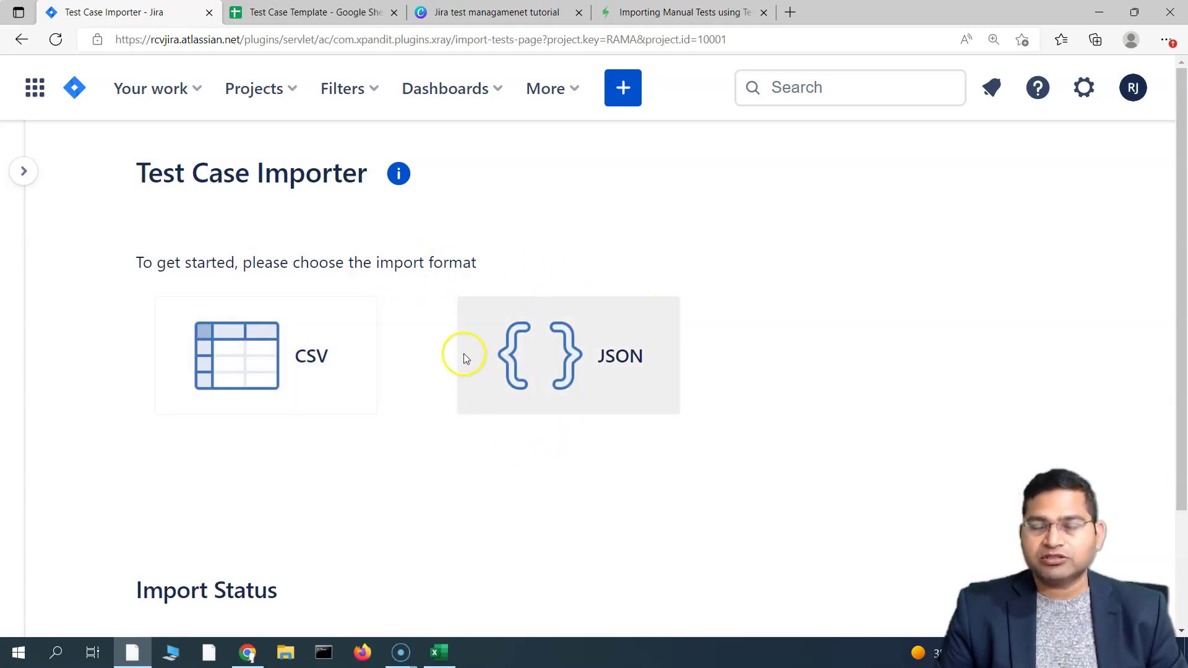
Step: Check the Manual test type in D2 and test step in E3 of sample-test1.csv
{"action": "left_click", "coordinate": [440, 652]}
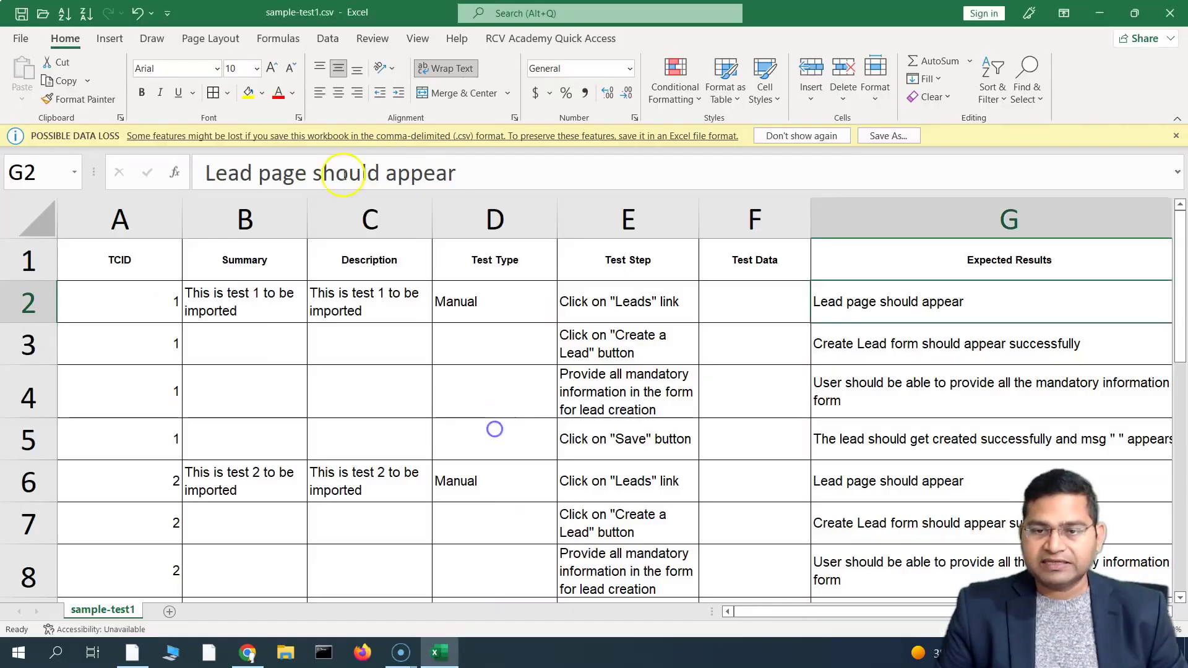
{"action": "left_click", "coordinate": [473, 303]}
{"action": "left_click", "coordinate": [495, 332]}
{"action": "left_click", "coordinate": [658, 344]}
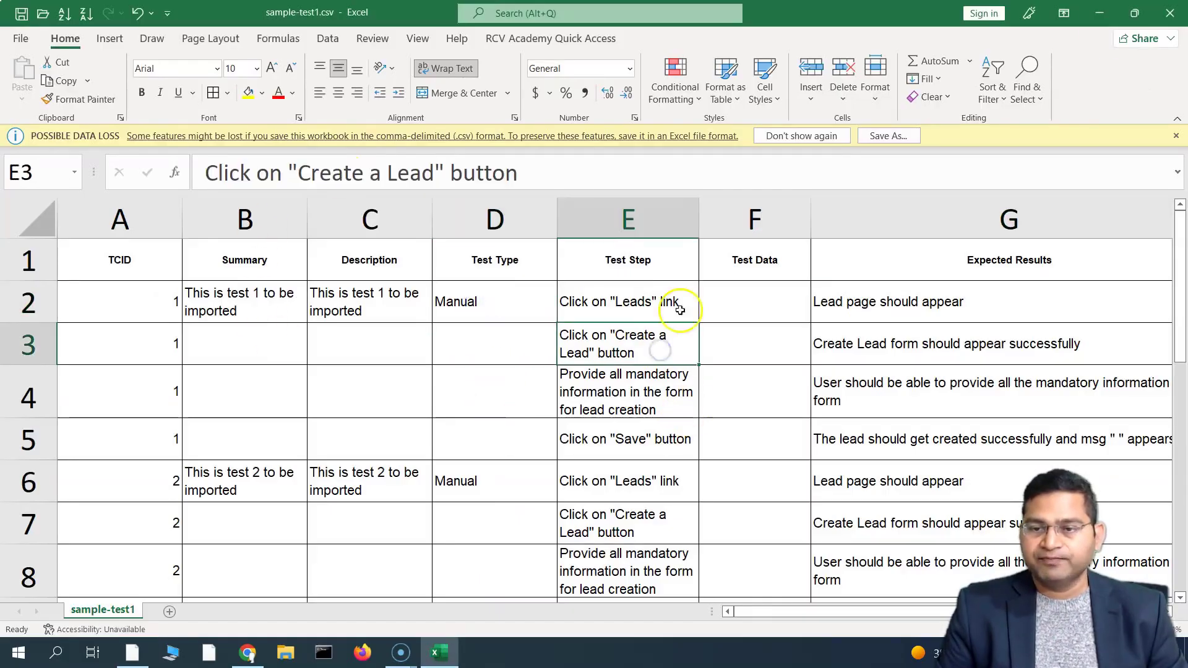
{"action": "left_click", "coordinate": [1106, 13]}
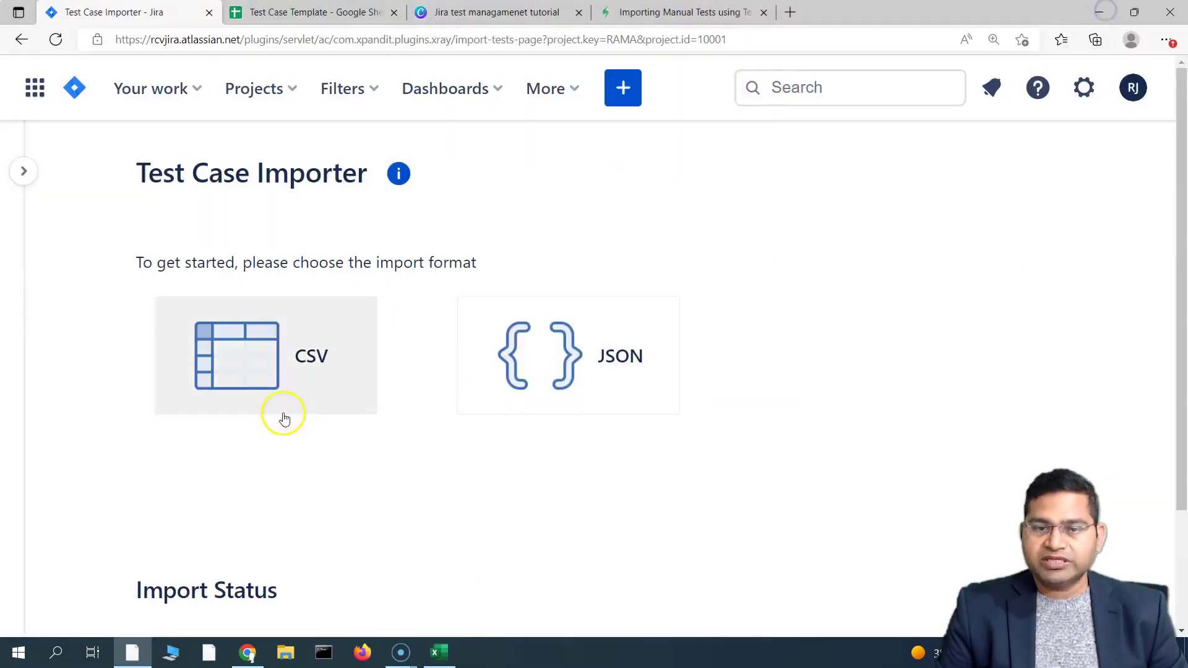
Step: Read the documentation's CSV example, then choose CSV as the import format in the importer
{"action": "left_click", "coordinate": [647, 12]}
{"action": "scroll", "coordinate": [605, 413], "scroll_direction": "down", "scroll_amount": 10}
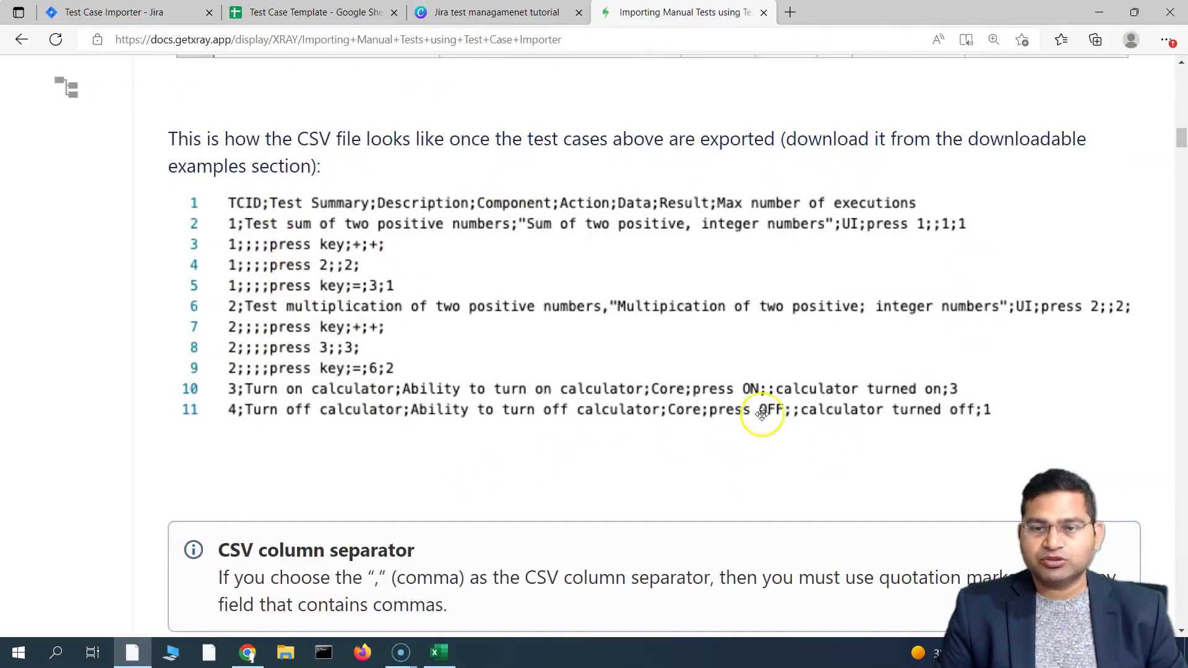
{"action": "scroll", "coordinate": [734, 403], "scroll_direction": "up", "scroll_amount": 7}
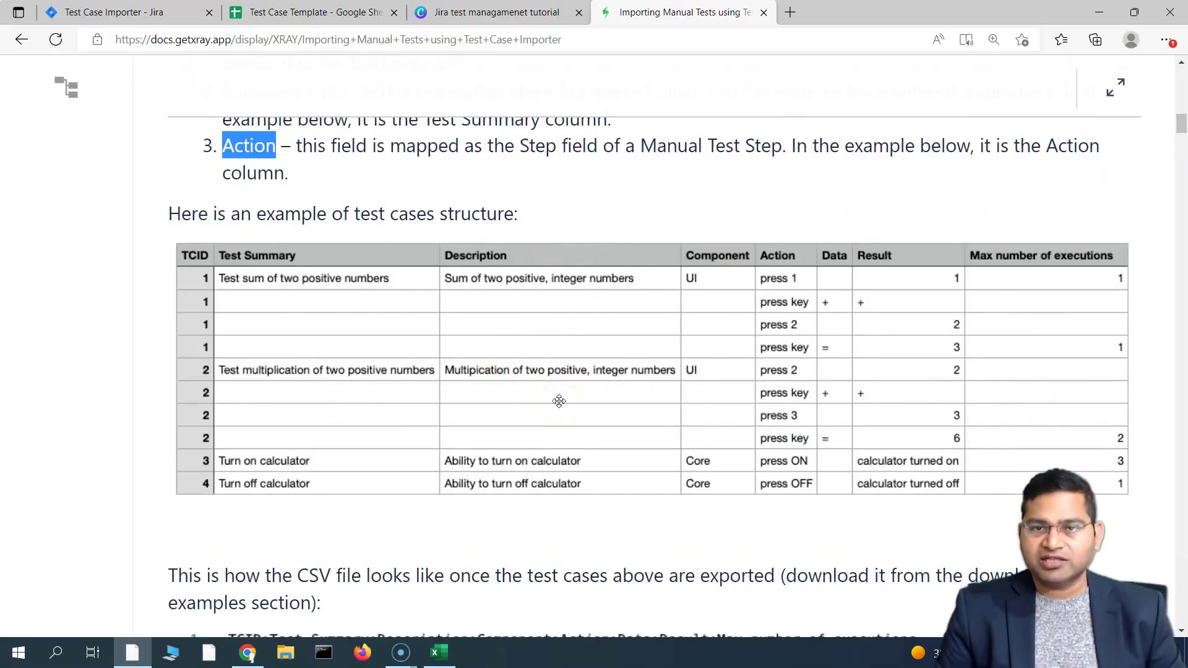
{"action": "left_click", "coordinate": [91, 14]}
{"action": "left_click", "coordinate": [274, 374]}
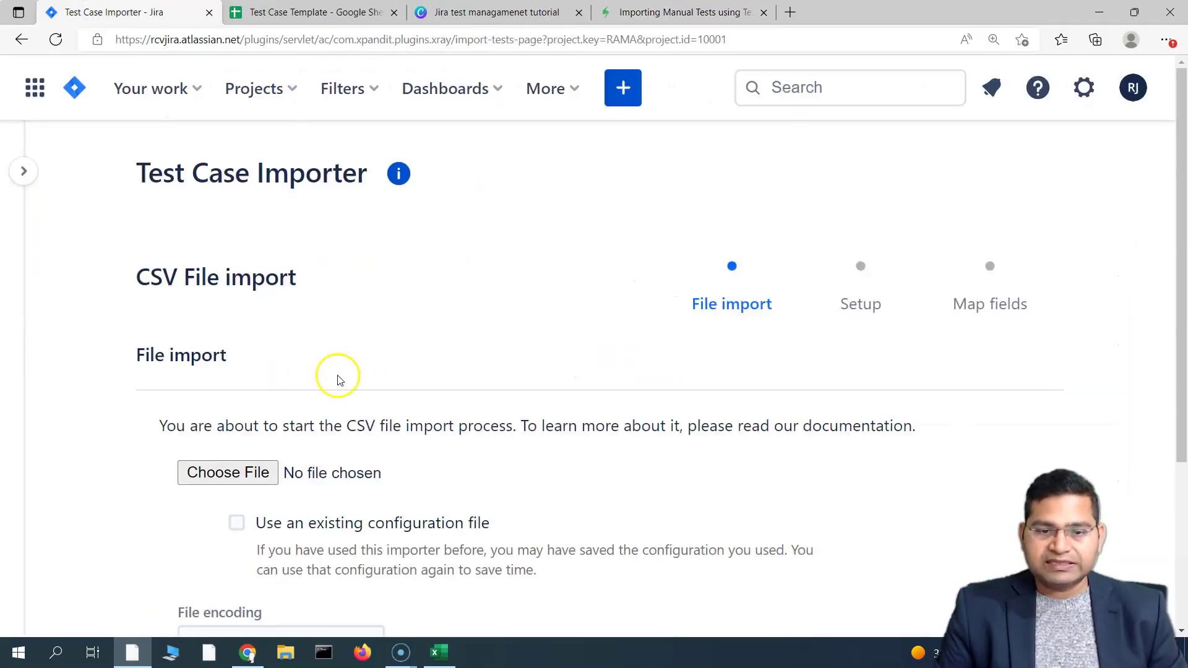
Step: Choose sample-test1.csv from the xray-import folder as the import file
{"action": "scroll", "coordinate": [347, 379], "scroll_direction": "down", "scroll_amount": 3}
{"action": "left_click", "coordinate": [261, 299]}
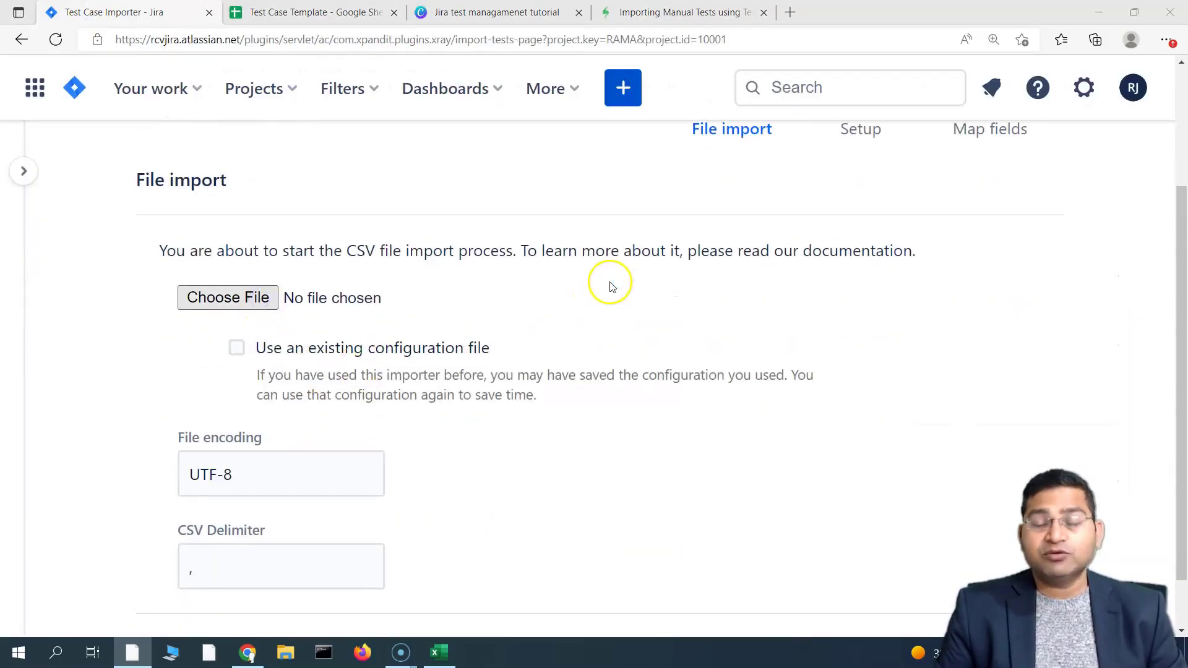
{"action": "left_click", "coordinate": [196, 131]}
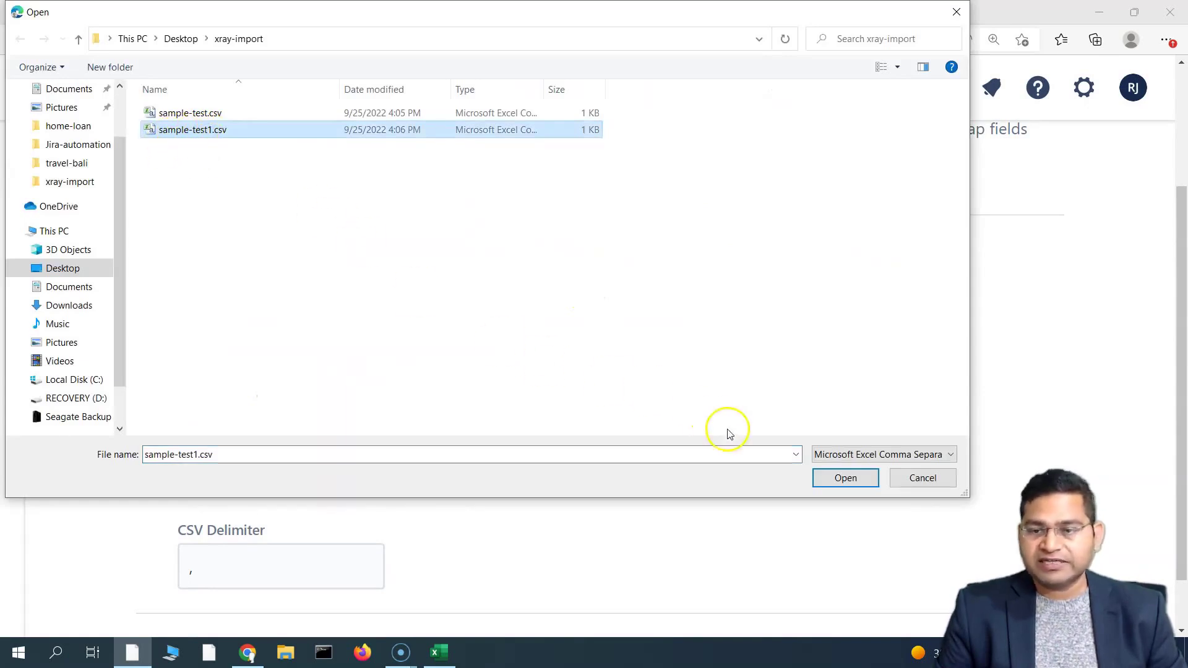
{"action": "left_click", "coordinate": [845, 478]}
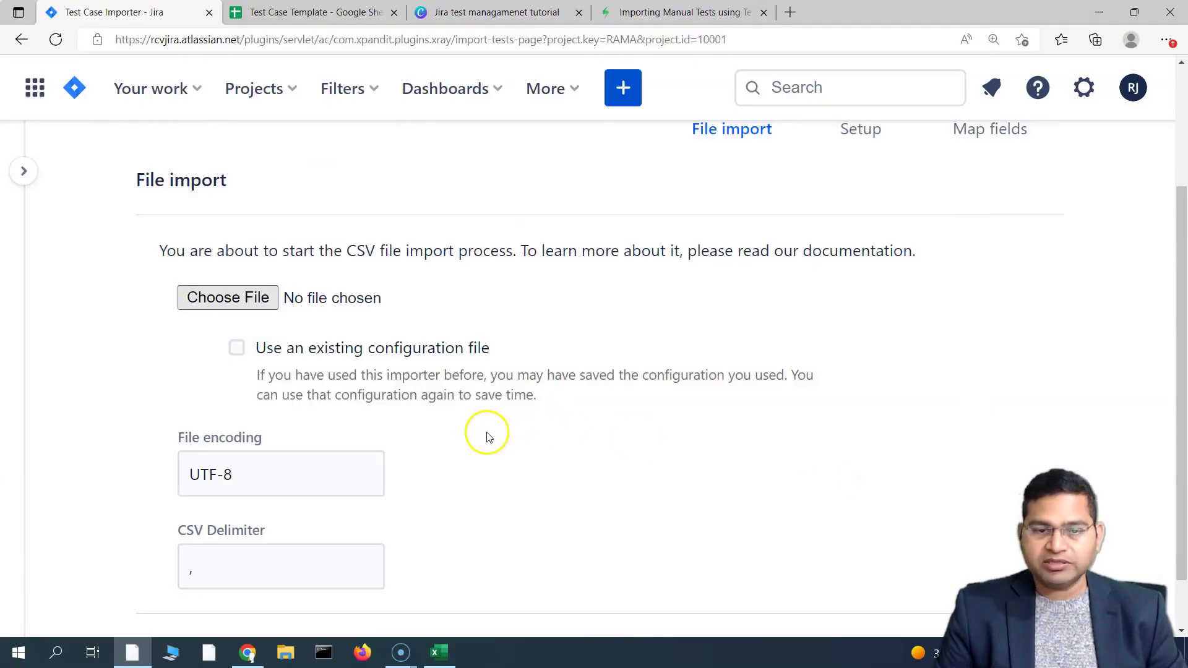
Step: Keep the CSV Delimiter as ',' and advance to the Setup step
{"action": "scroll", "coordinate": [485, 432], "scroll_direction": "down", "scroll_amount": 1}
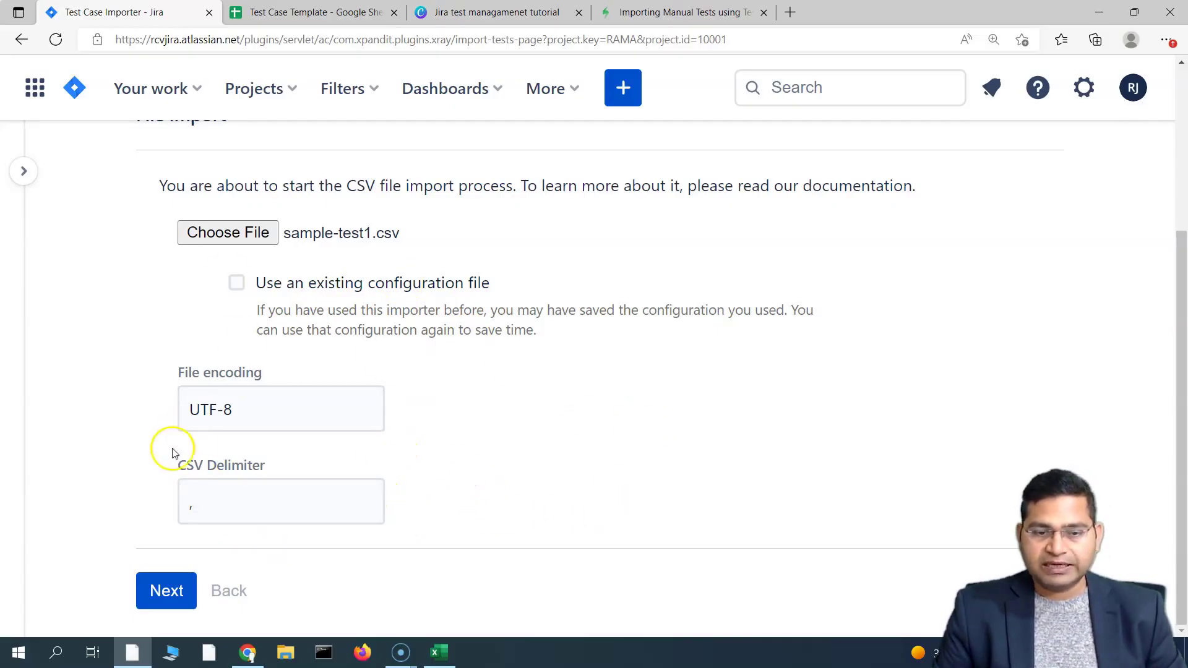
{"action": "left_click_drag", "start_coordinate": [181, 466], "coordinate": [278, 459]}
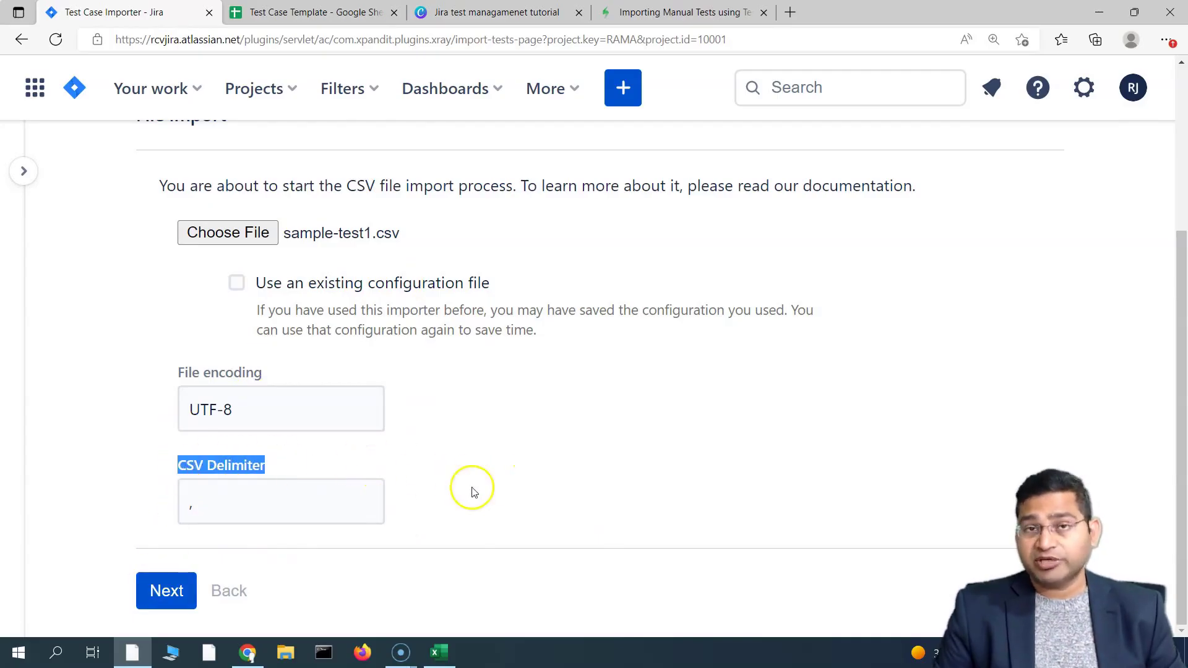
{"action": "left_click", "coordinate": [199, 506]}
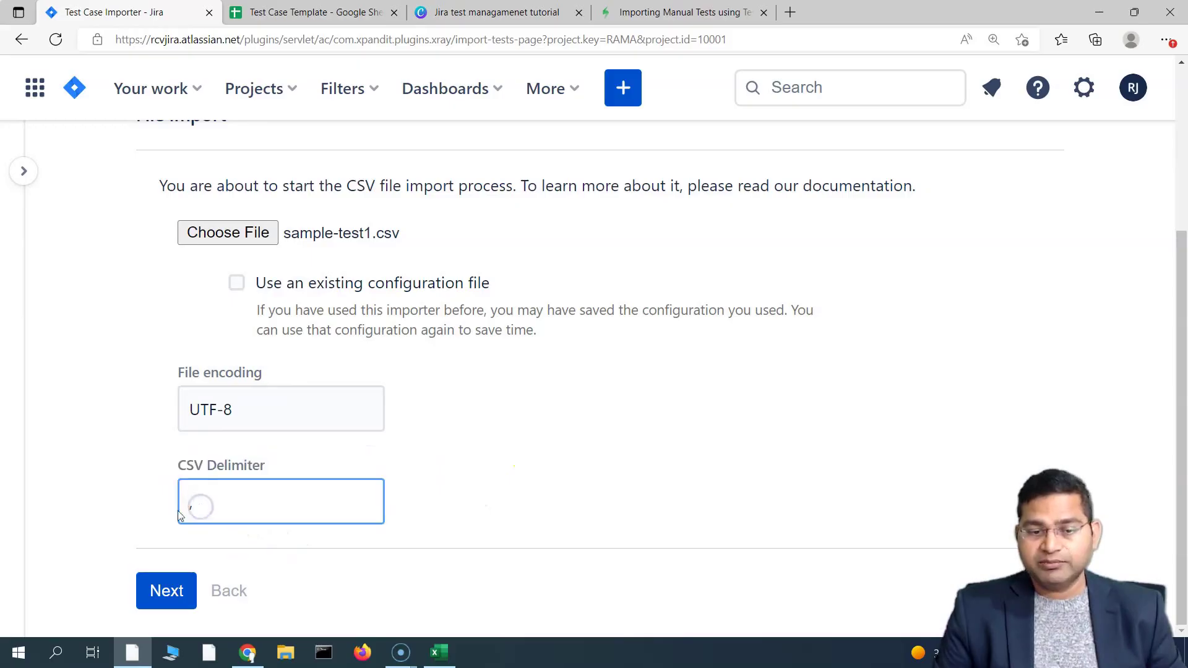
{"action": "left_click", "coordinate": [166, 591]}
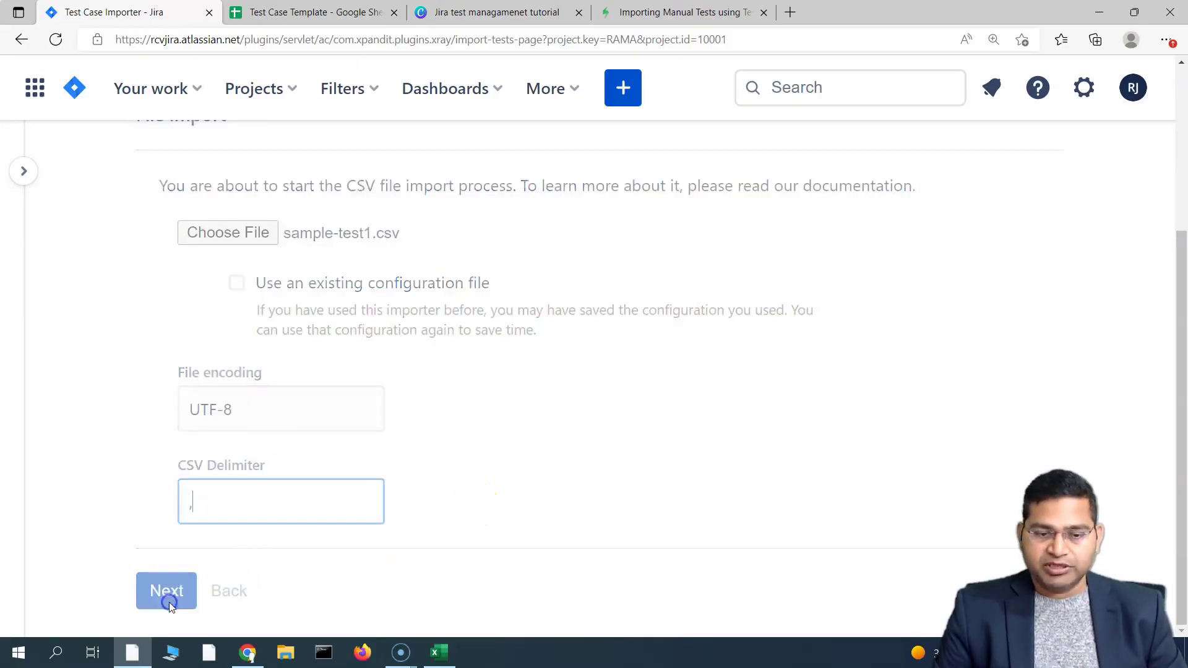
{"action": "scroll", "coordinate": [424, 371], "scroll_direction": "up", "scroll_amount": 3}
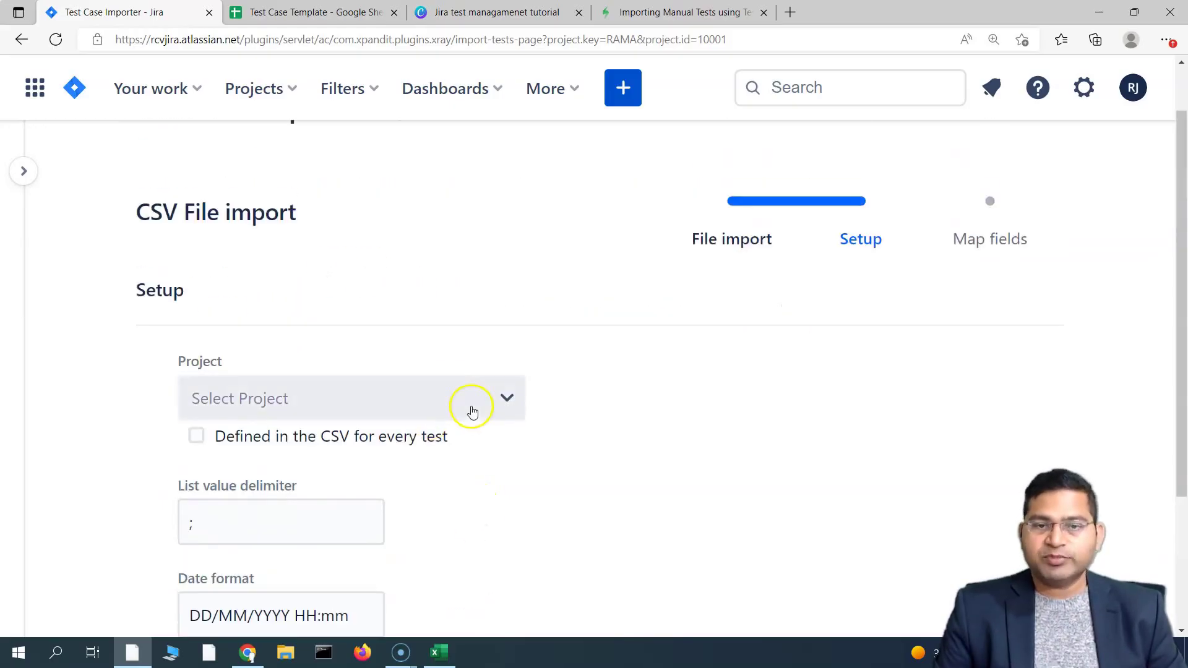
Step: Target the RCV Academy Mobile App project with repository folder creation left off, then continue to Map fields
{"action": "scroll", "coordinate": [508, 312], "scroll_direction": "down", "scroll_amount": 2}
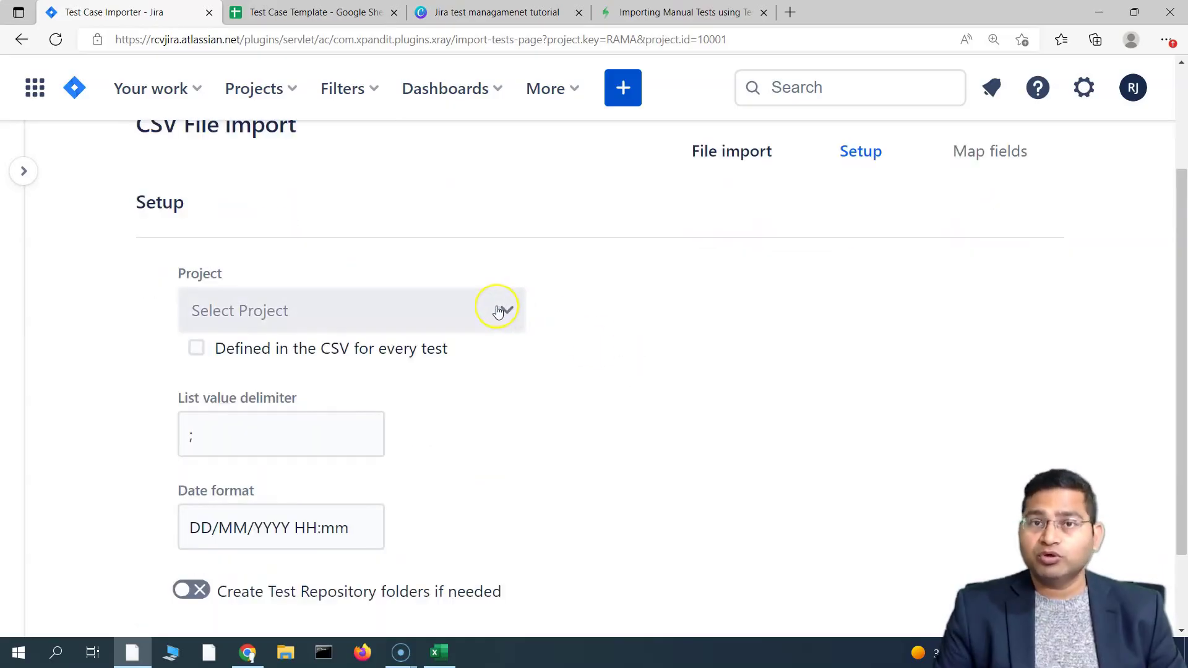
{"action": "left_click", "coordinate": [498, 310]}
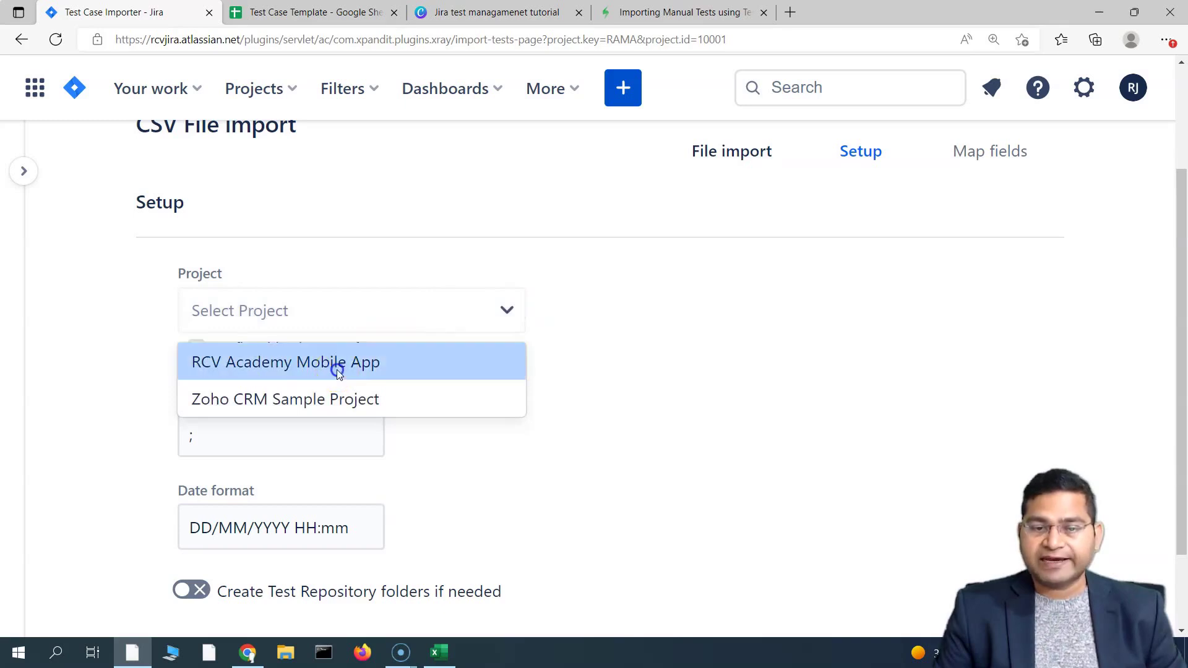
{"action": "left_click", "coordinate": [338, 365]}
{"action": "scroll", "coordinate": [690, 349], "scroll_direction": "down", "scroll_amount": 2}
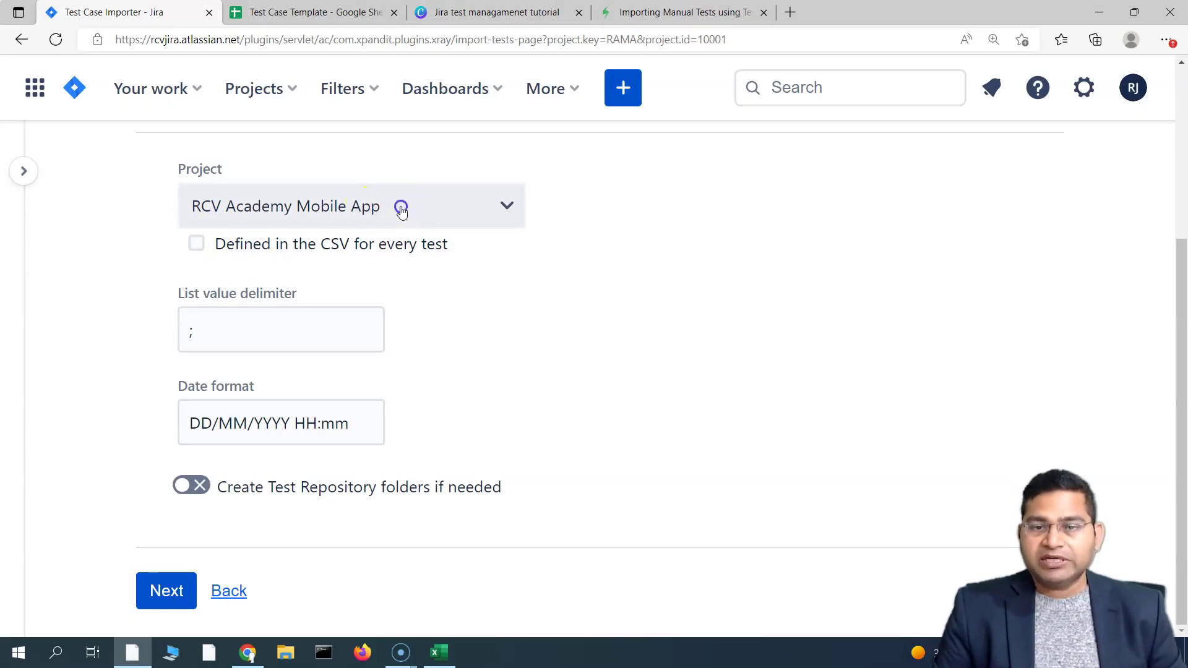
{"action": "left_click", "coordinate": [399, 206]}
{"action": "left_click", "coordinate": [383, 258]}
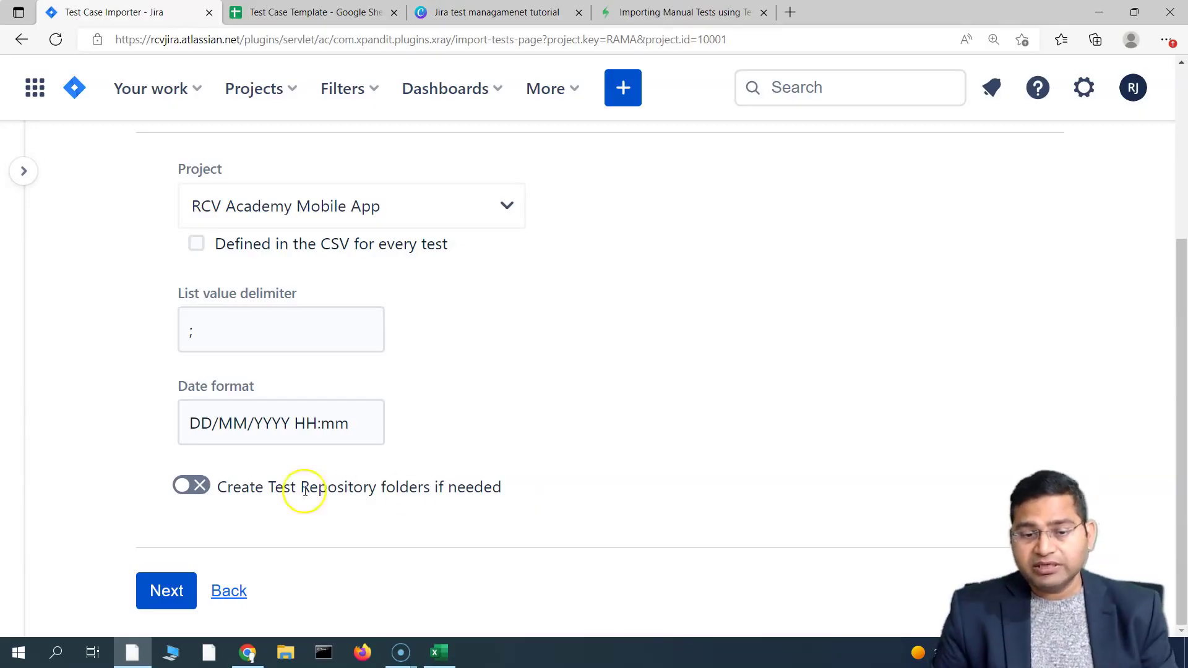
{"action": "left_click", "coordinate": [187, 488]}
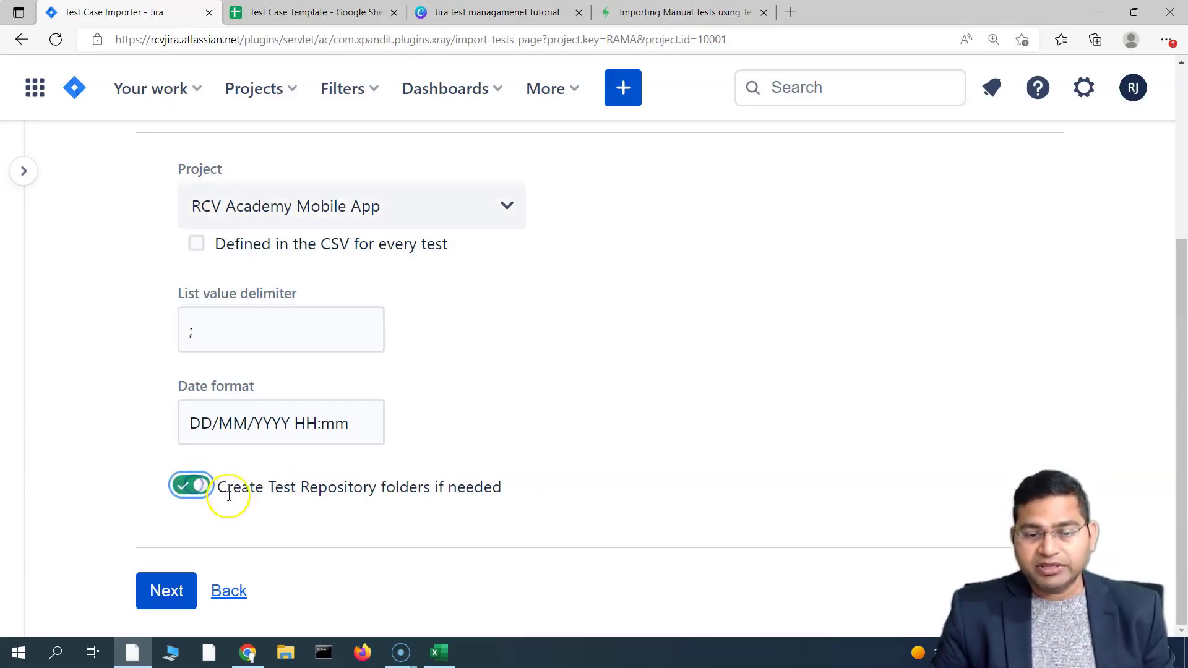
{"action": "left_click", "coordinate": [187, 489]}
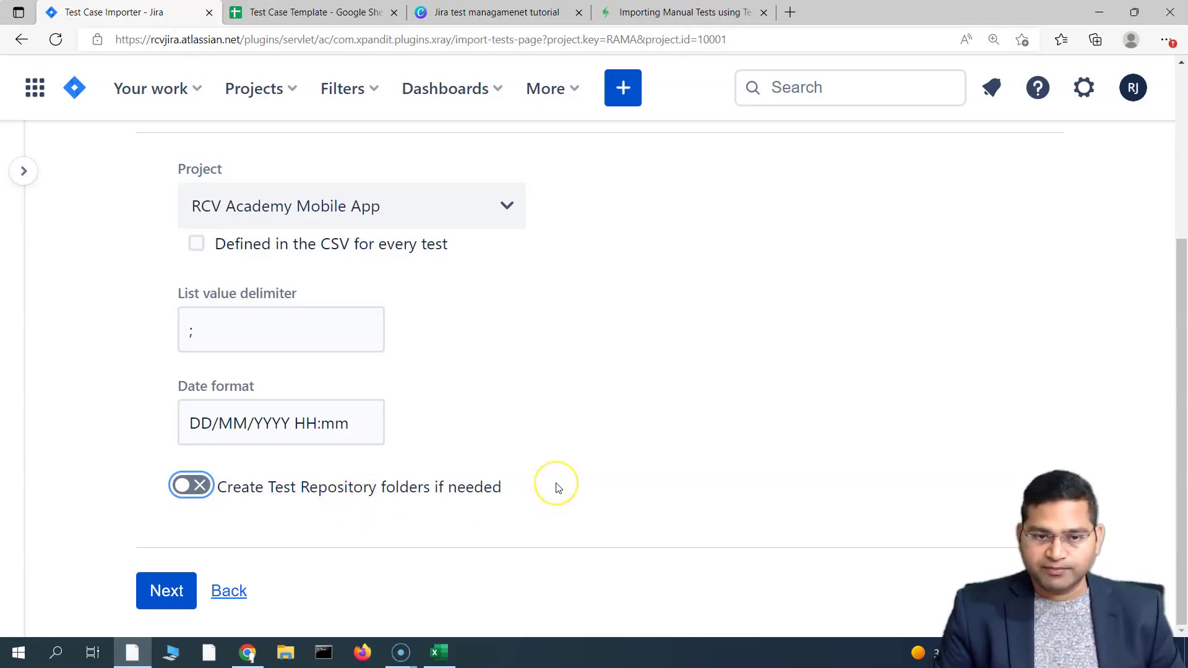
{"action": "left_click", "coordinate": [166, 591]}
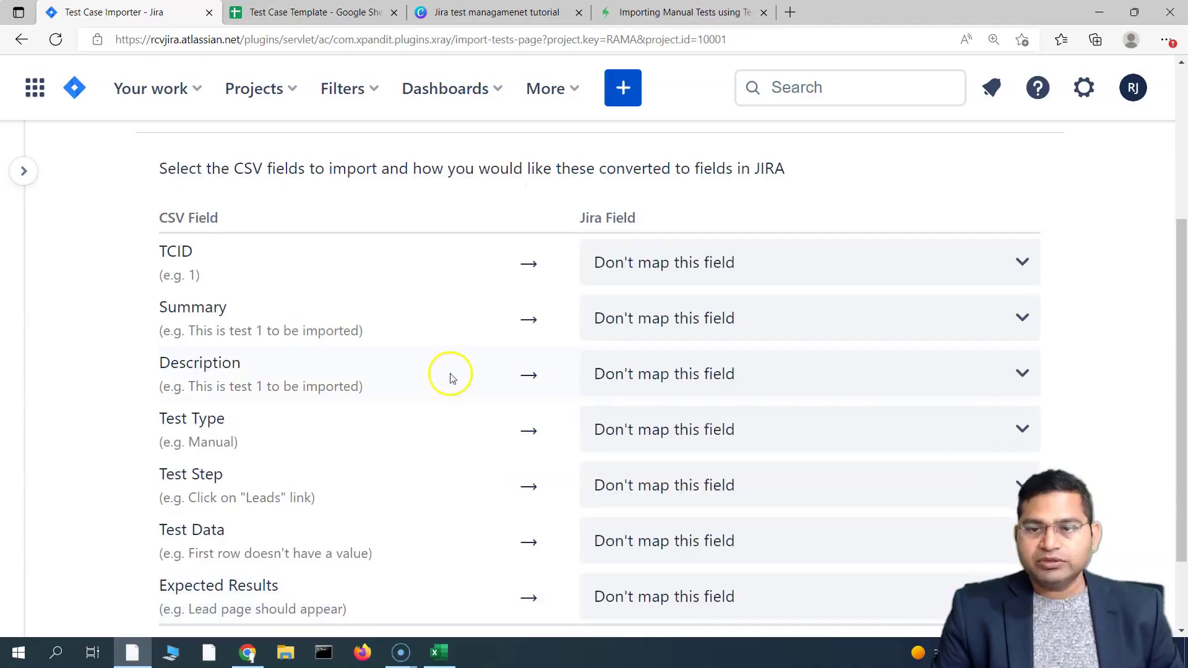
Step: Review the unmapped CSV fields TCID through Expected Results, then bring up sample-test1.csv in Excel
{"action": "scroll", "coordinate": [445, 378], "scroll_direction": "up", "scroll_amount": 2}
{"action": "scroll", "coordinate": [459, 273], "scroll_direction": "up", "scroll_amount": 1}
{"action": "scroll", "coordinate": [467, 313], "scroll_direction": "down", "scroll_amount": 5}
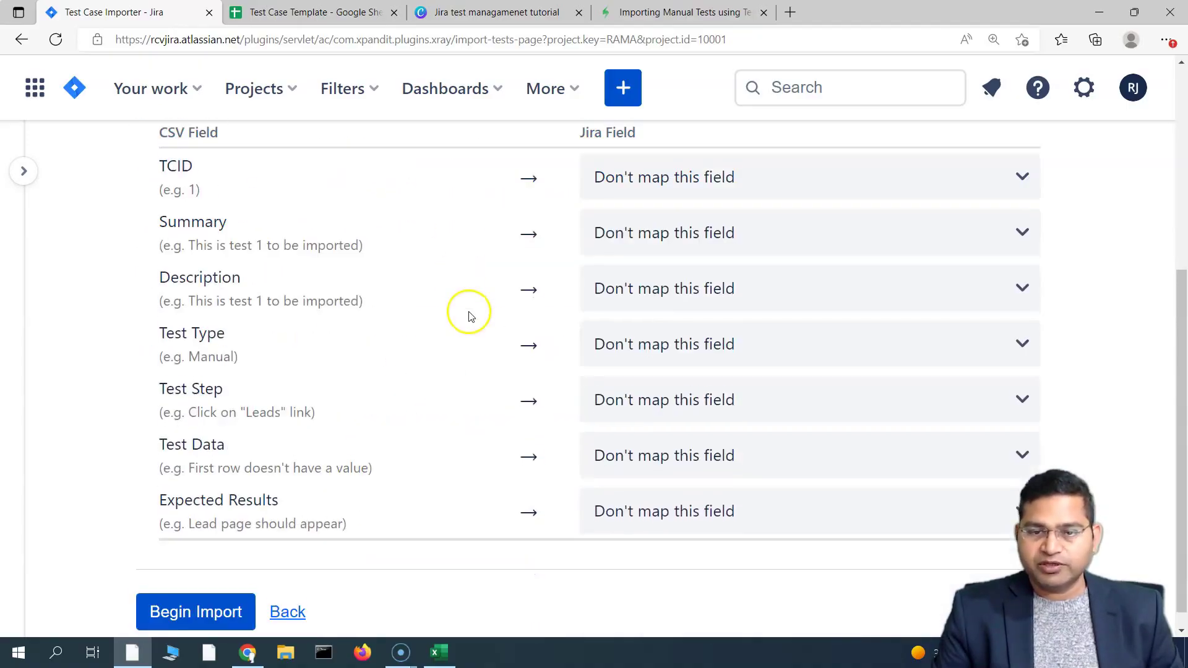
{"action": "scroll", "coordinate": [251, 182], "scroll_direction": "up", "scroll_amount": 1}
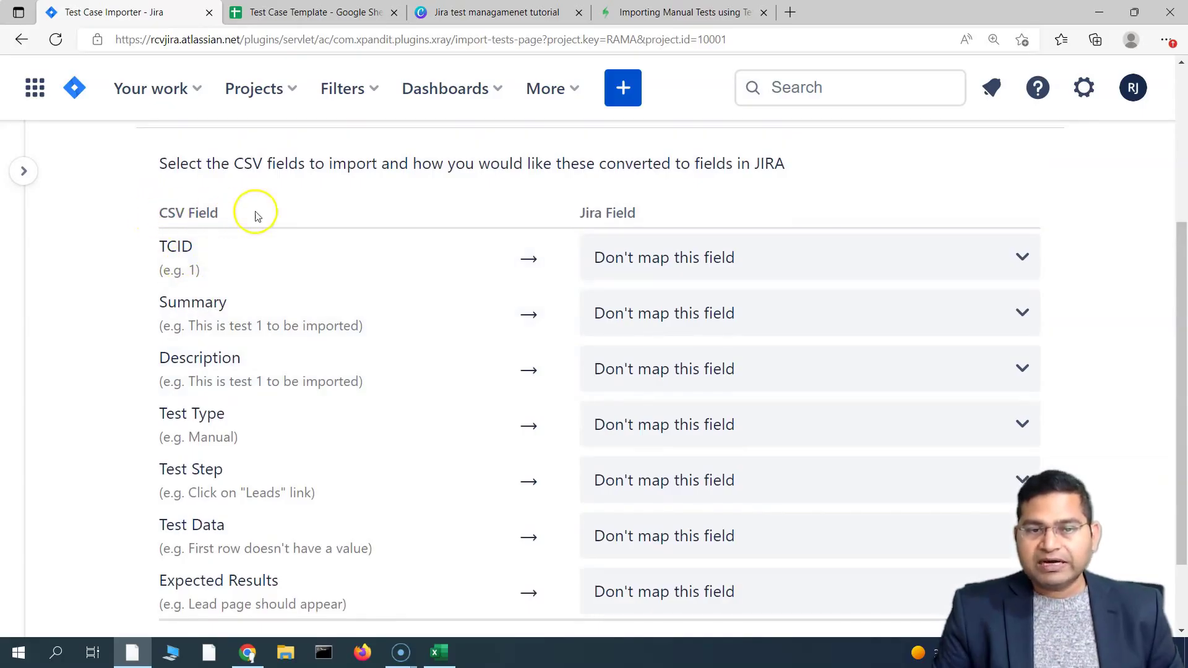
{"action": "scroll", "coordinate": [253, 267], "scroll_direction": "down", "scroll_amount": 1}
{"action": "scroll", "coordinate": [252, 271], "scroll_direction": "up", "scroll_amount": 1}
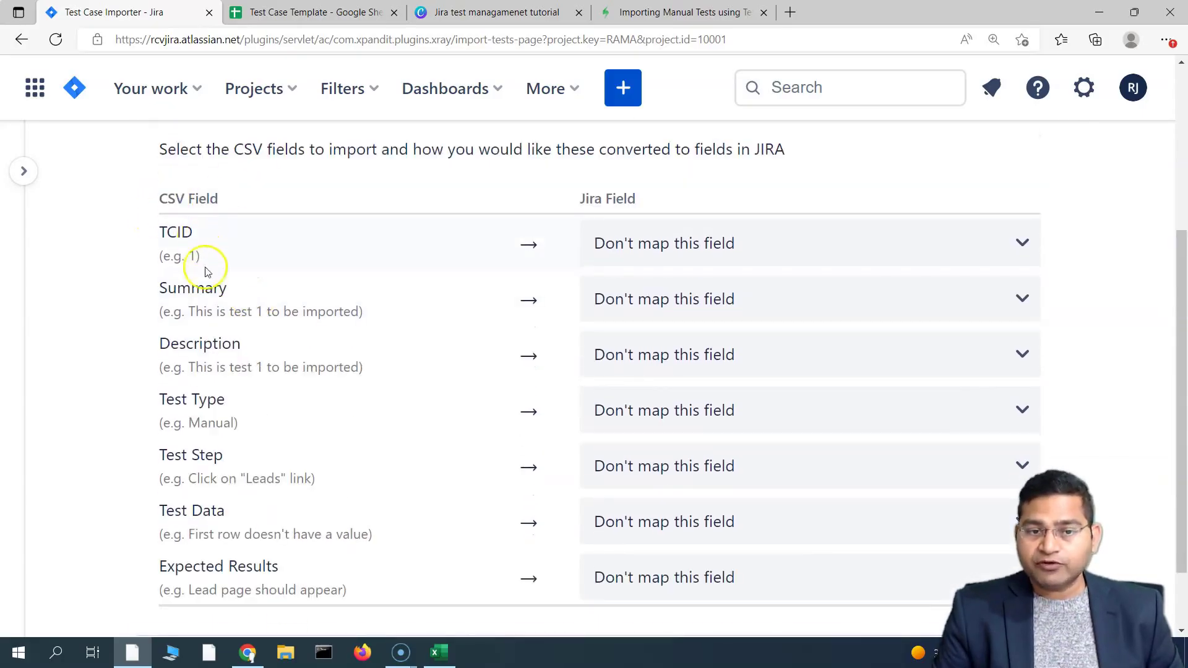
{"action": "left_click", "coordinate": [439, 652]}
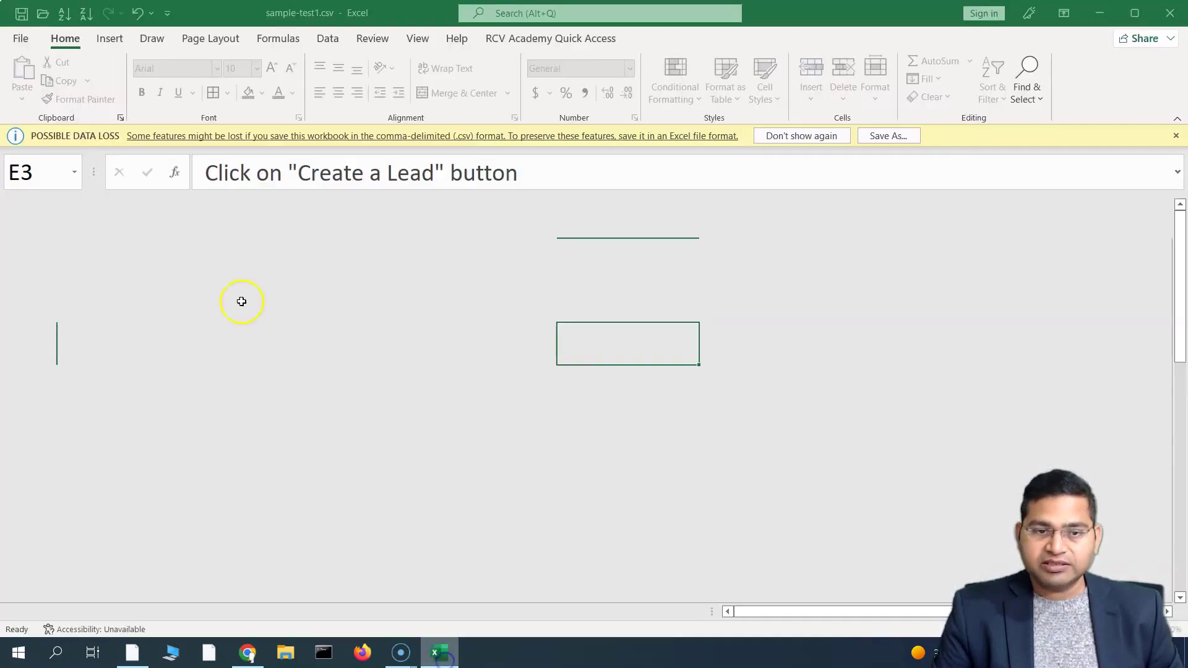
{"action": "left_click", "coordinate": [133, 262]}
{"action": "left_click", "coordinate": [245, 263]}
{"action": "left_click", "coordinate": [384, 261]}
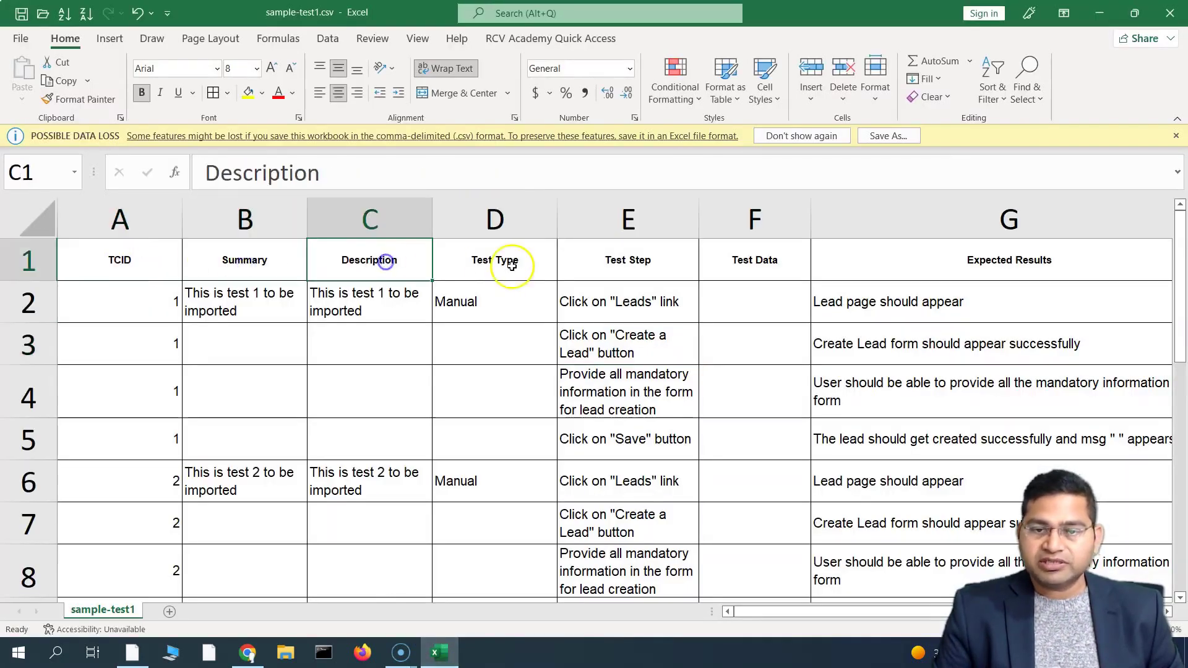
{"action": "left_click", "coordinate": [510, 263]}
{"action": "left_click", "coordinate": [591, 264]}
{"action": "left_click", "coordinate": [717, 268]}
{"action": "left_click", "coordinate": [985, 276]}
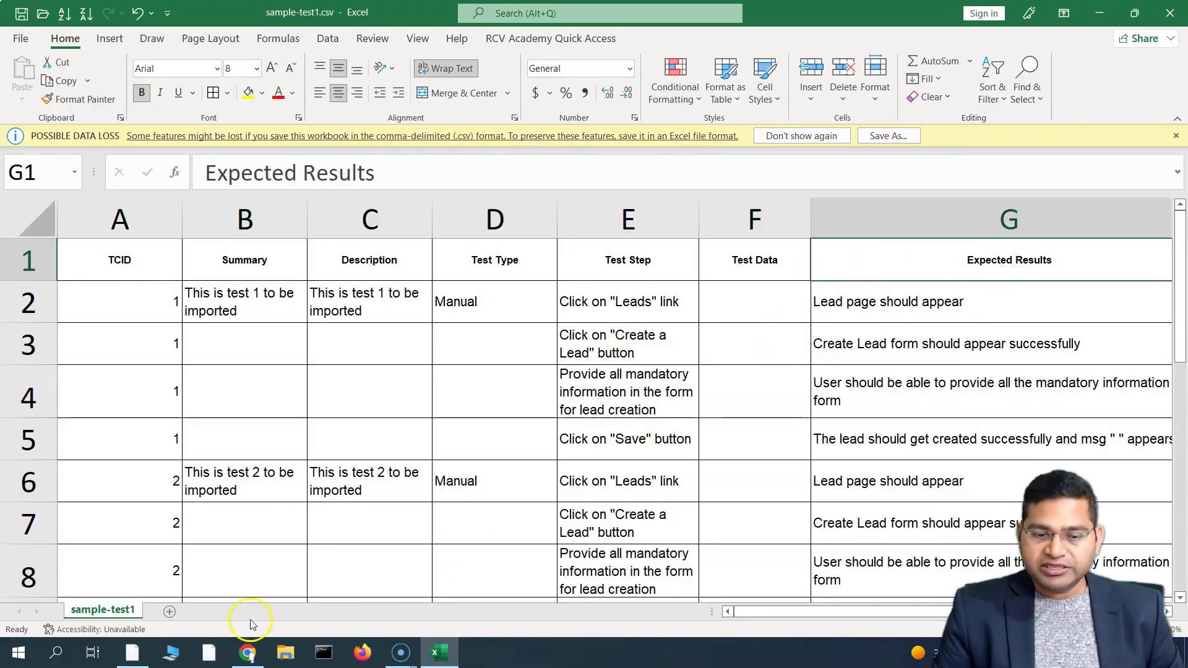
{"action": "left_click", "coordinate": [132, 650]}
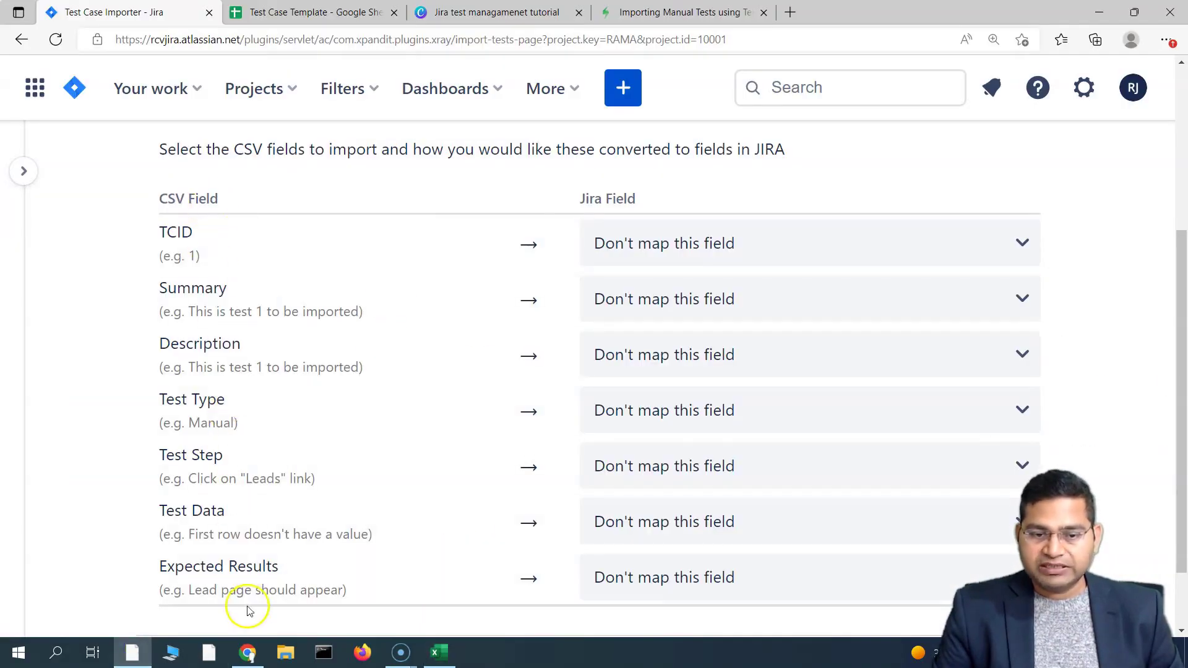
{"action": "left_click", "coordinate": [439, 653]}
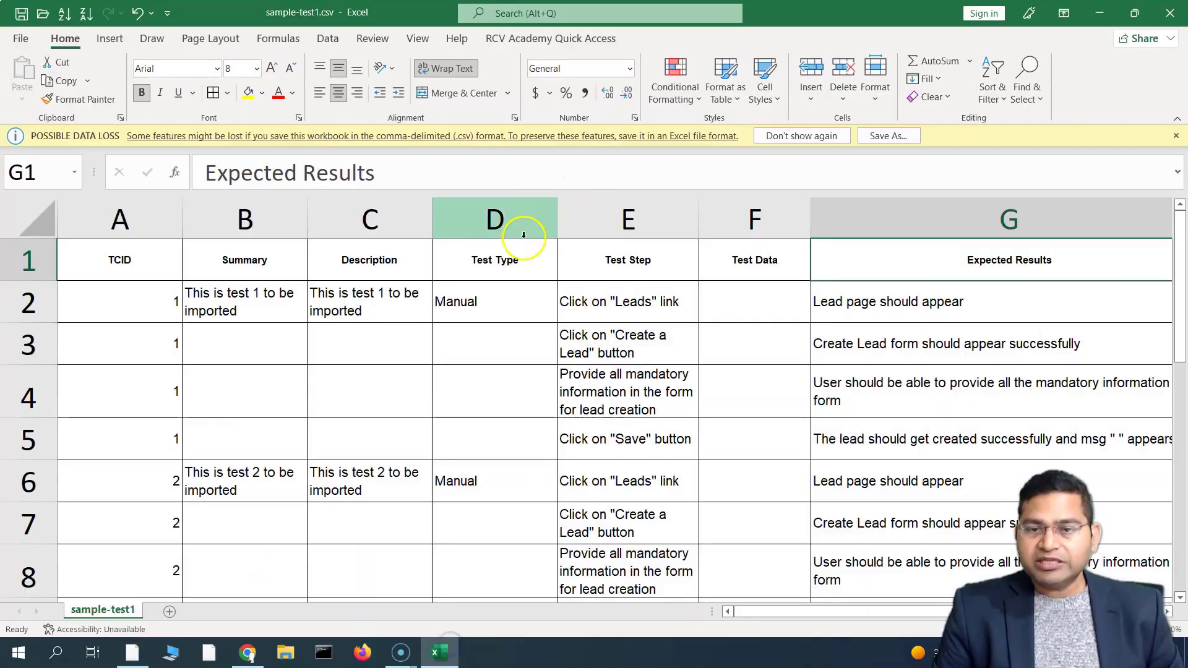
{"action": "left_click", "coordinate": [521, 261]}
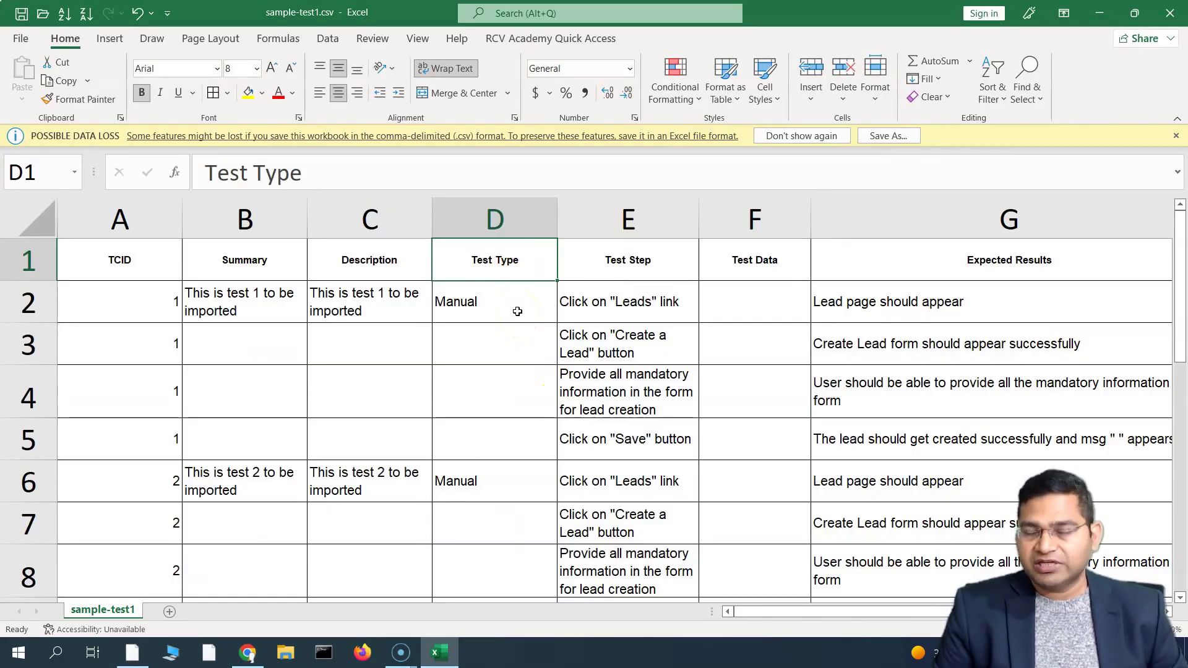
{"action": "left_click", "coordinate": [600, 259]}
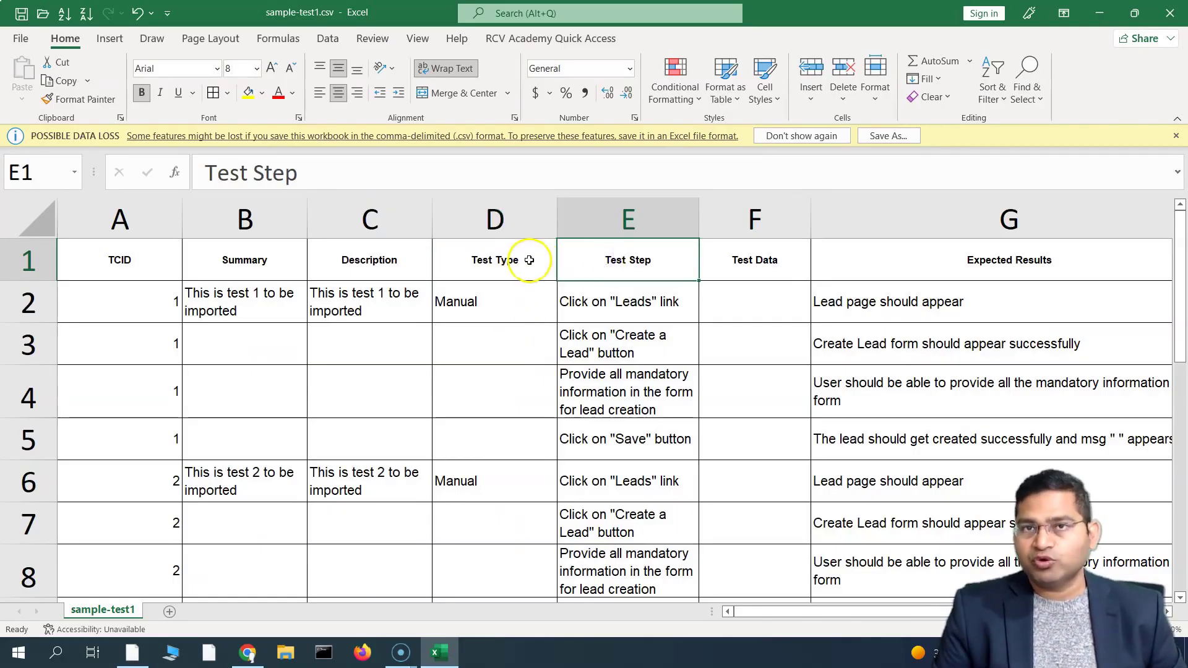
{"action": "left_click", "coordinate": [498, 268]}
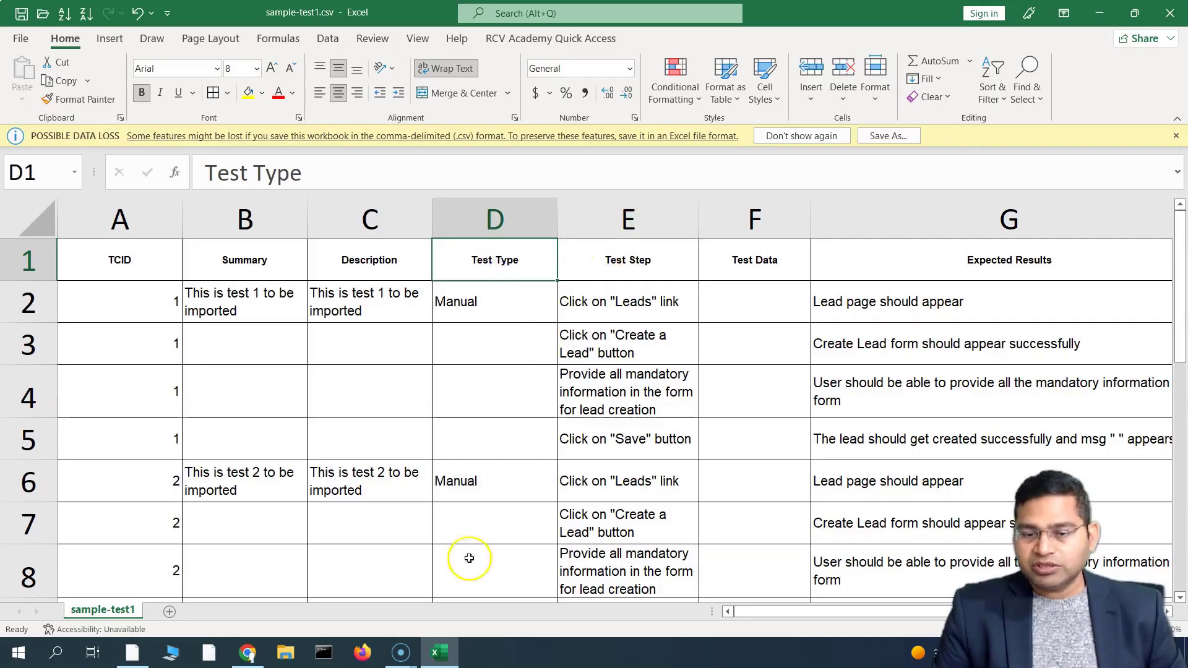
{"action": "left_click", "coordinate": [132, 652]}
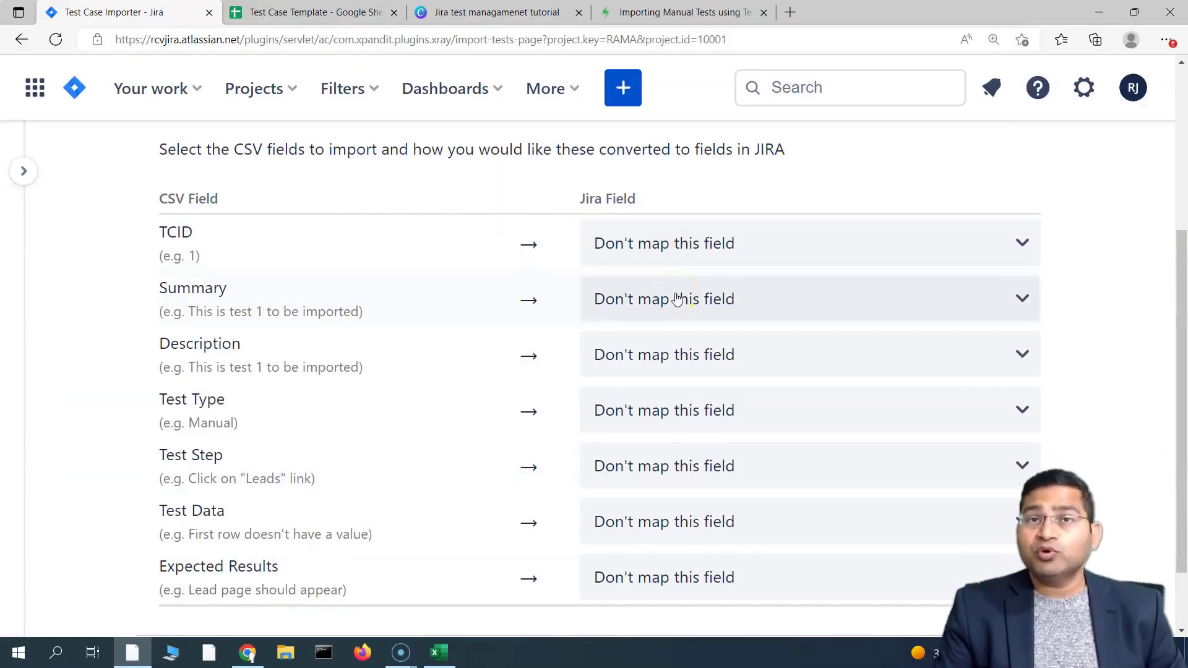
Step: Map TCID to Issue ID, Summary to Summary, and Description to Description
{"action": "left_click", "coordinate": [711, 313]}
{"action": "left_click", "coordinate": [710, 311]}
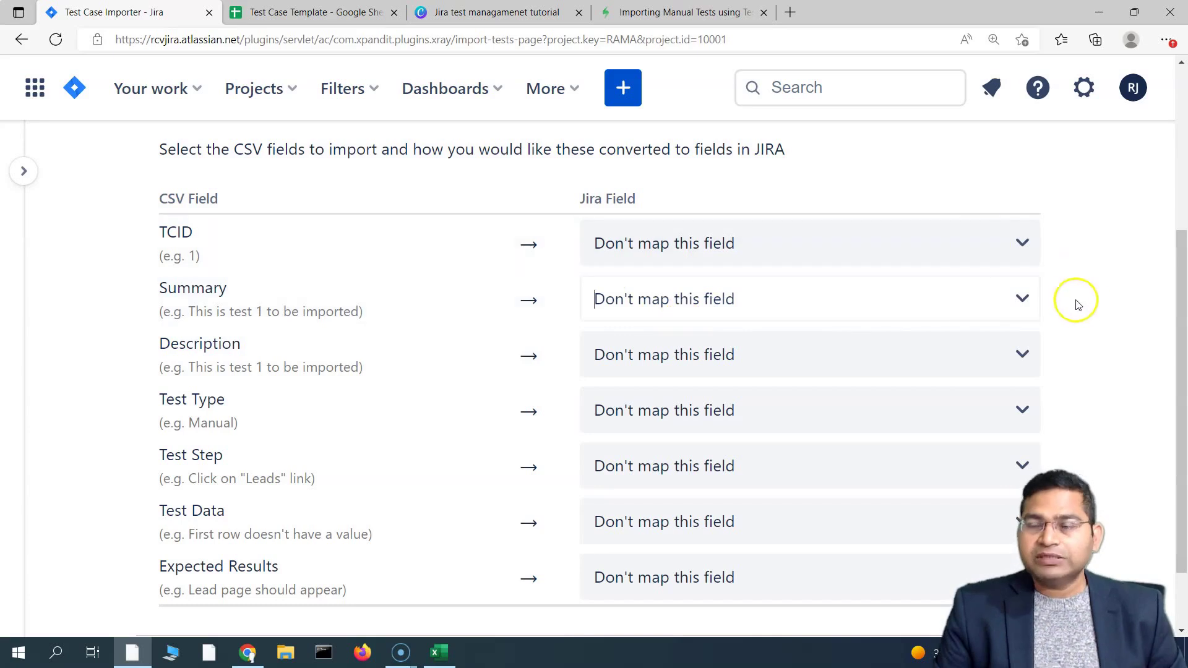
{"action": "scroll", "coordinate": [365, 551], "scroll_direction": "down", "scroll_amount": 2}
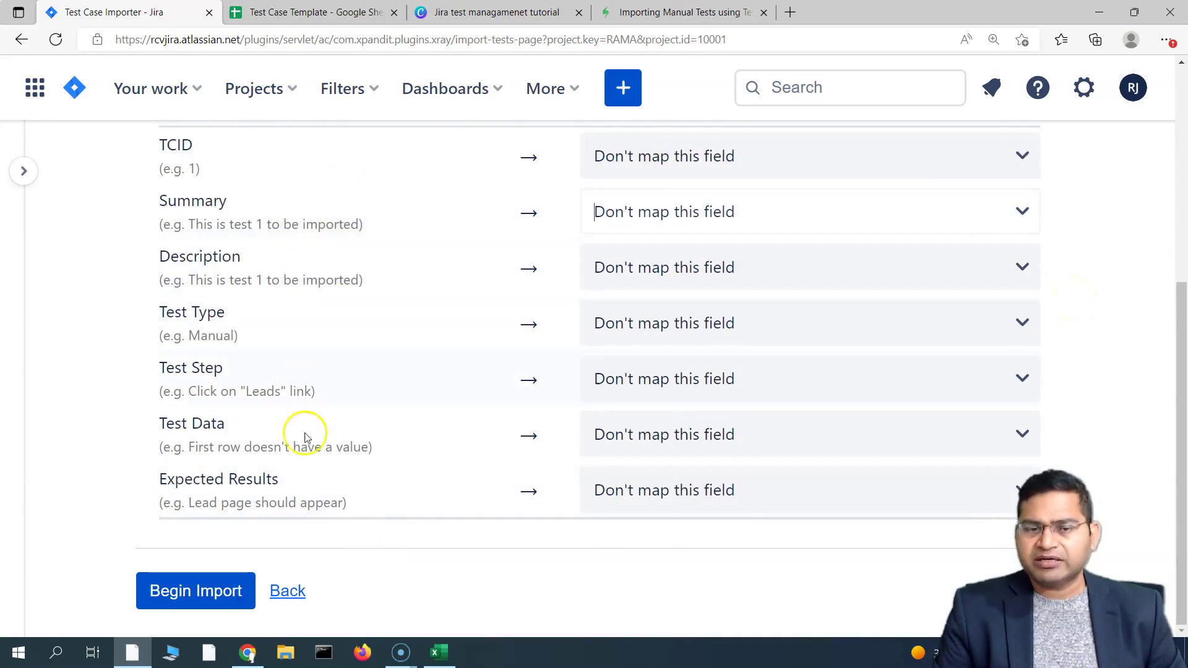
{"action": "scroll", "coordinate": [328, 482], "scroll_direction": "up", "scroll_amount": 2}
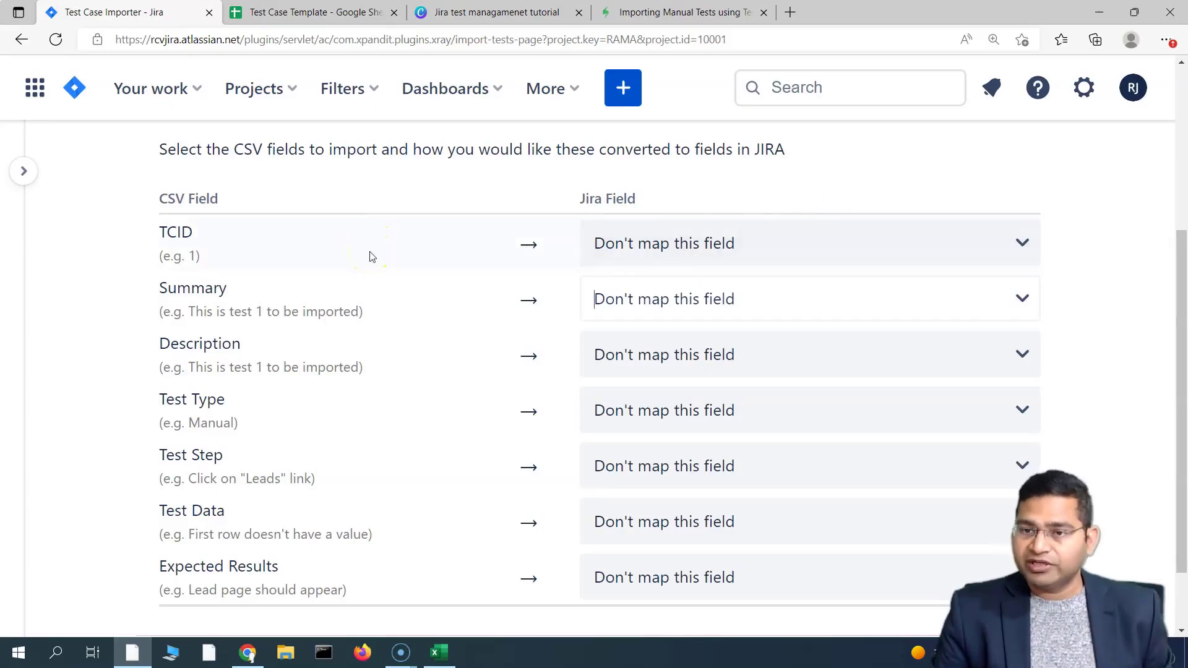
{"action": "left_click", "coordinate": [657, 243]}
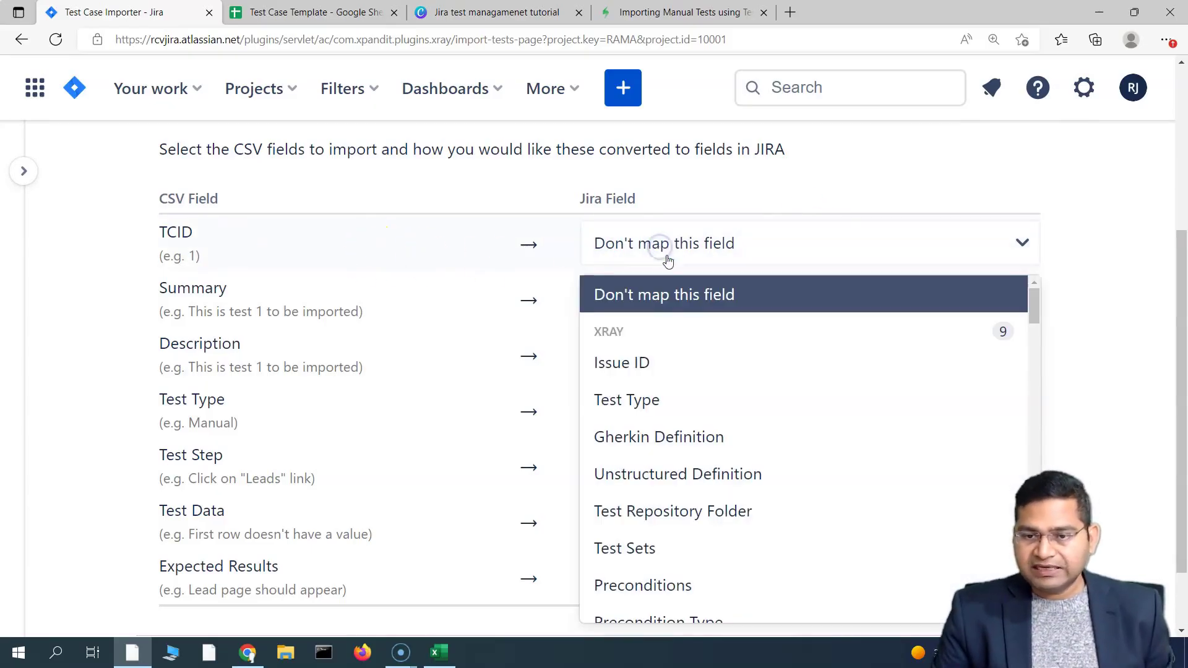
{"action": "left_click", "coordinate": [650, 366]}
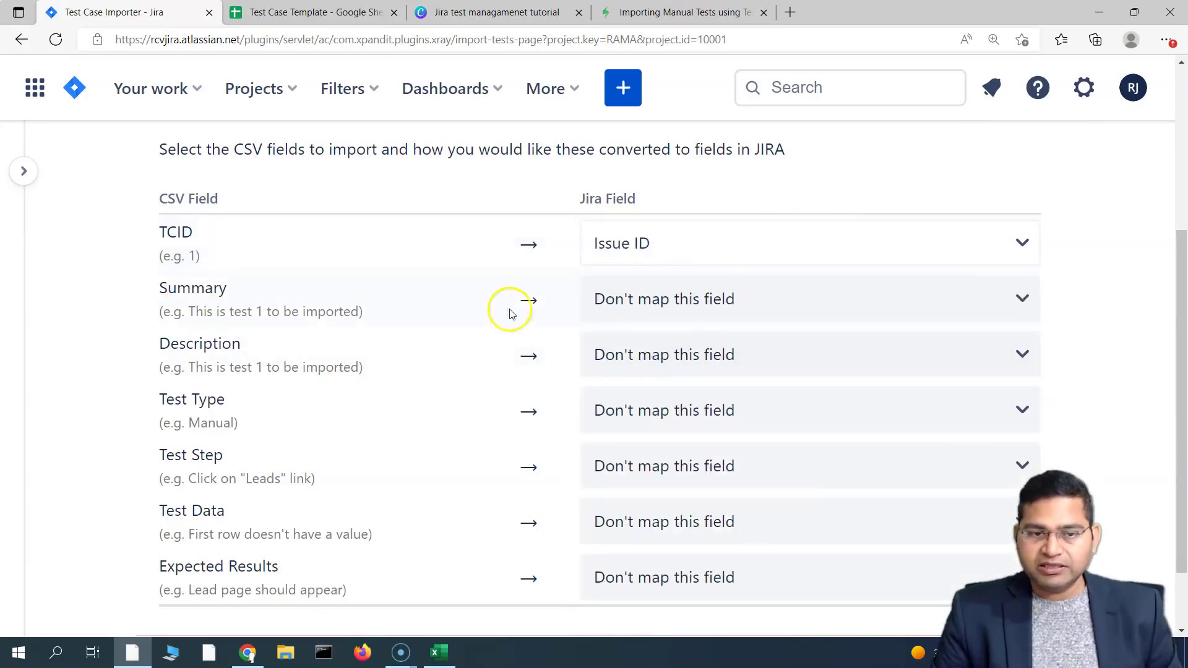
{"action": "left_click", "coordinate": [700, 303]}
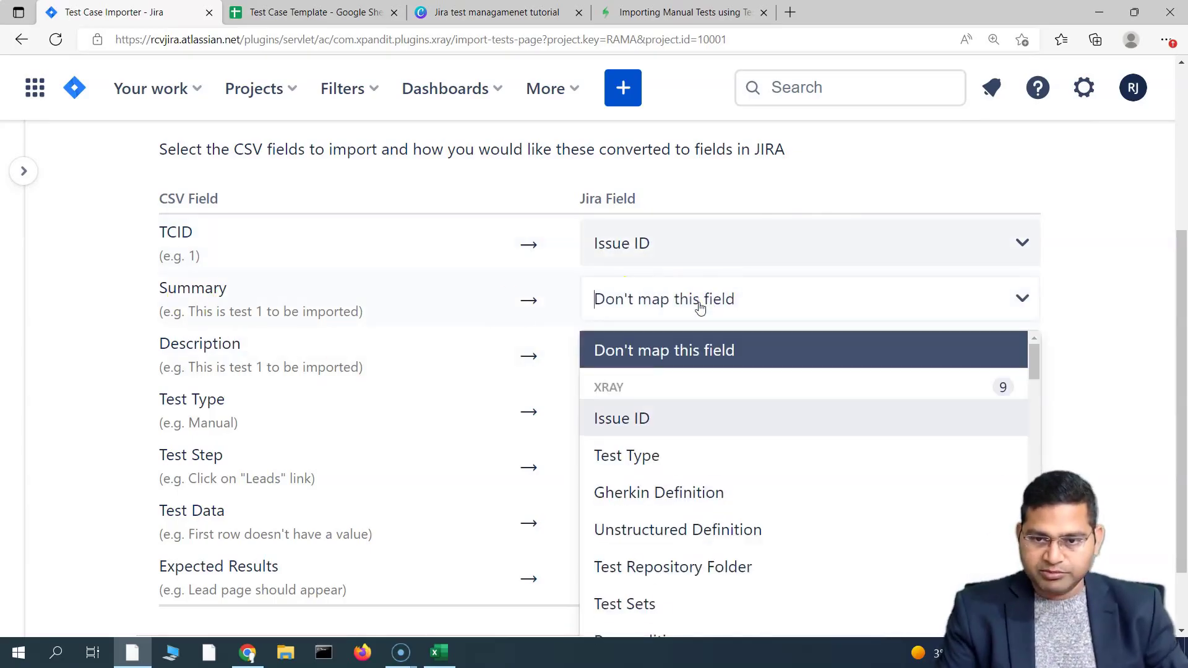
{"action": "type", "text": "su"}
{"action": "left_click", "coordinate": [643, 612]}
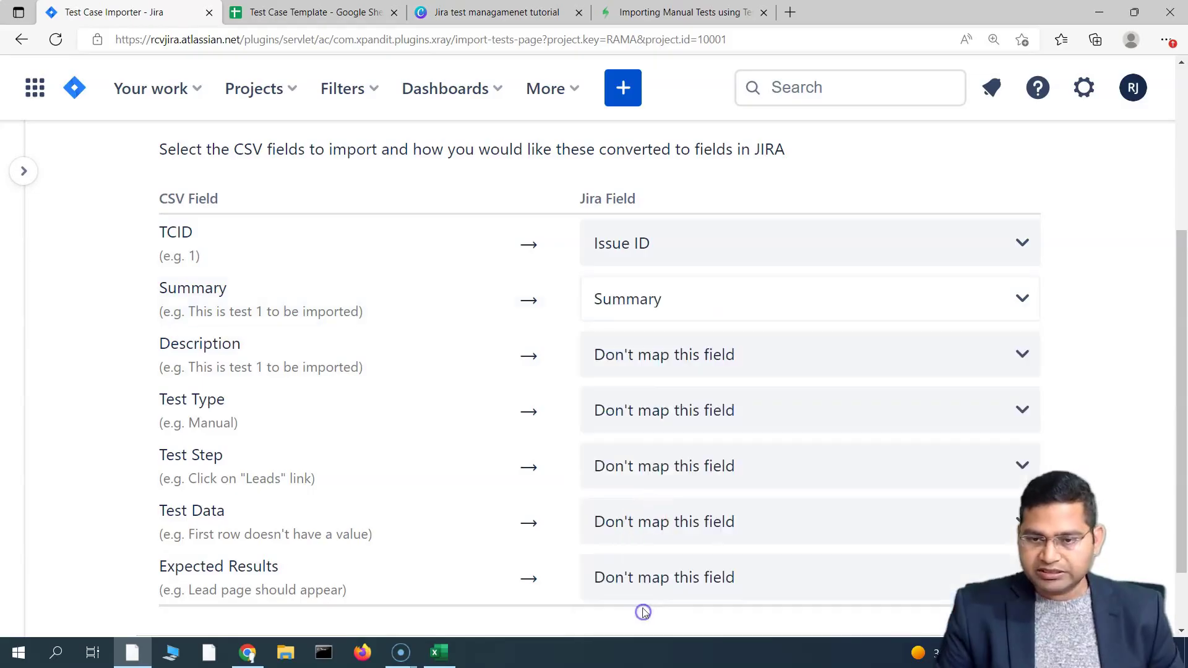
{"action": "left_click", "coordinate": [657, 368]}
{"action": "type", "text": "de"}
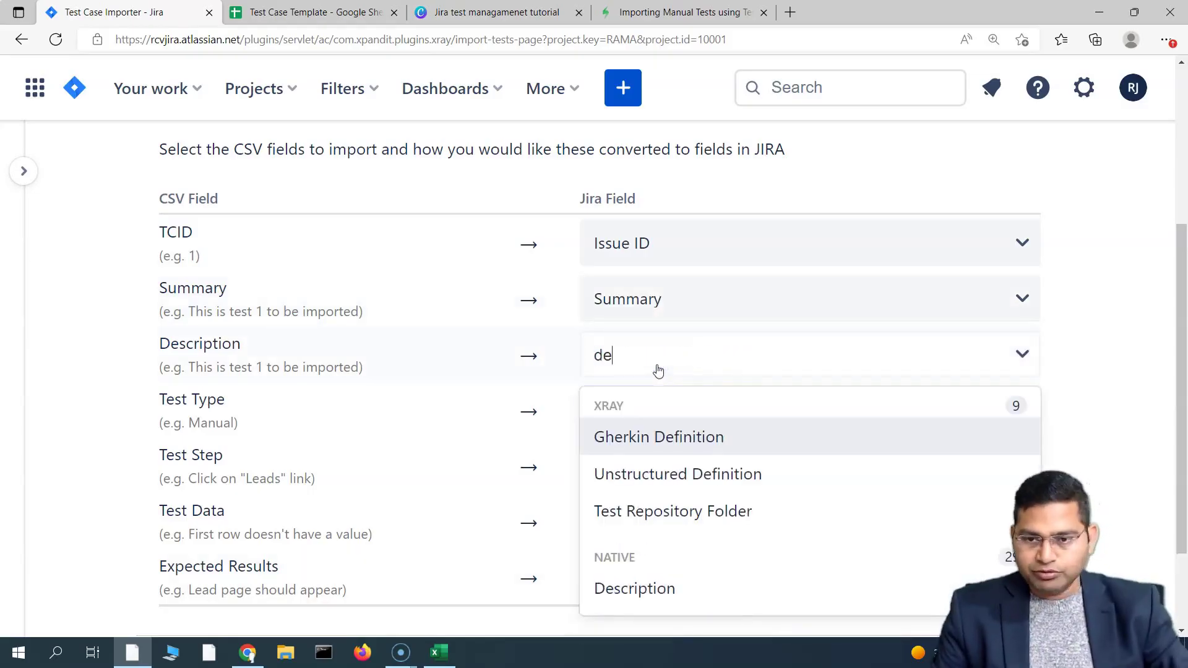
{"action": "type", "text": "s"}
{"action": "left_click", "coordinate": [658, 433]}
Step: Map Test Type to the Test Type field and Test Step to the Action step field
{"action": "left_click", "coordinate": [657, 418]}
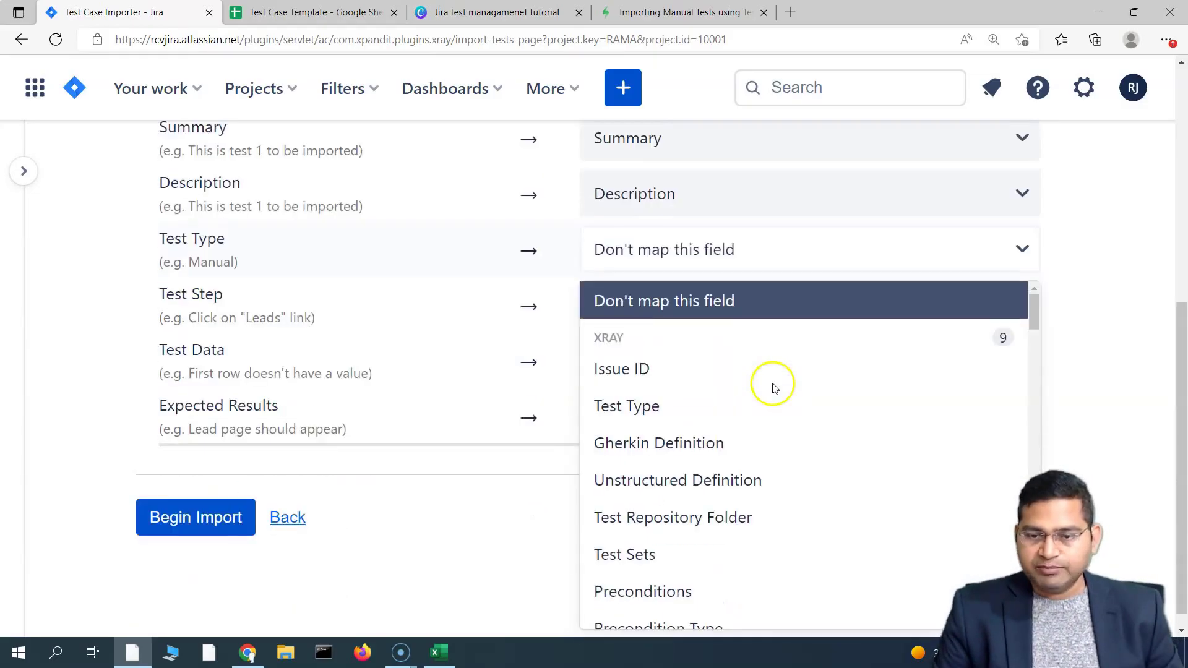
{"action": "left_click", "coordinate": [651, 399]}
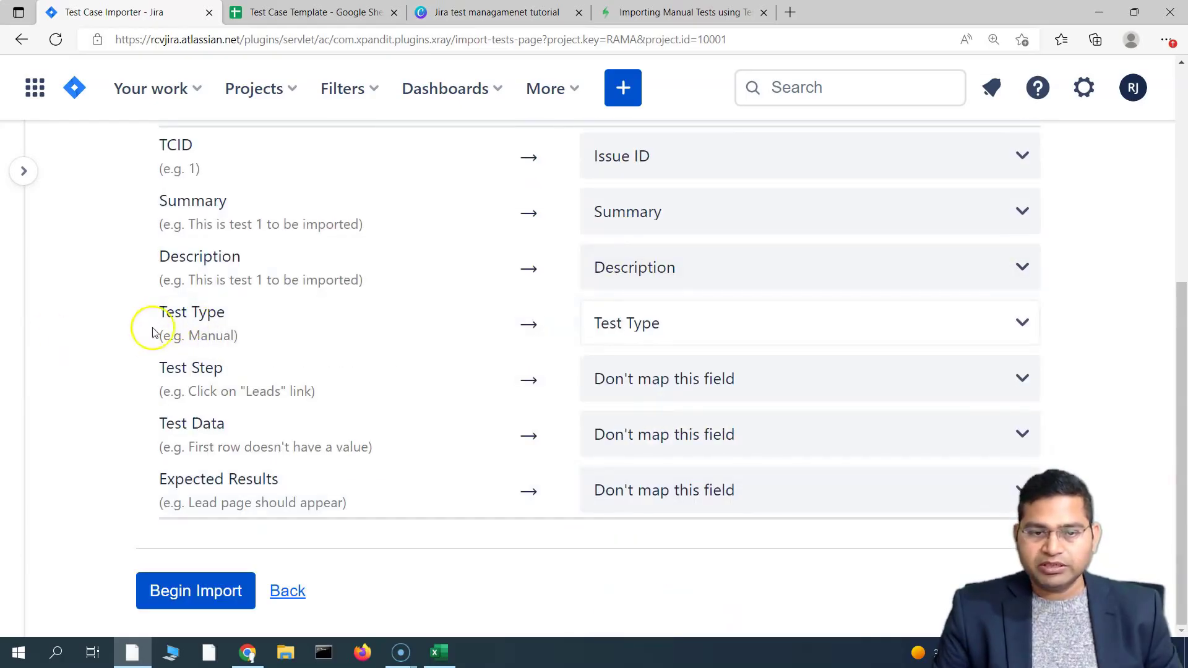
{"action": "left_click", "coordinate": [472, 323]}
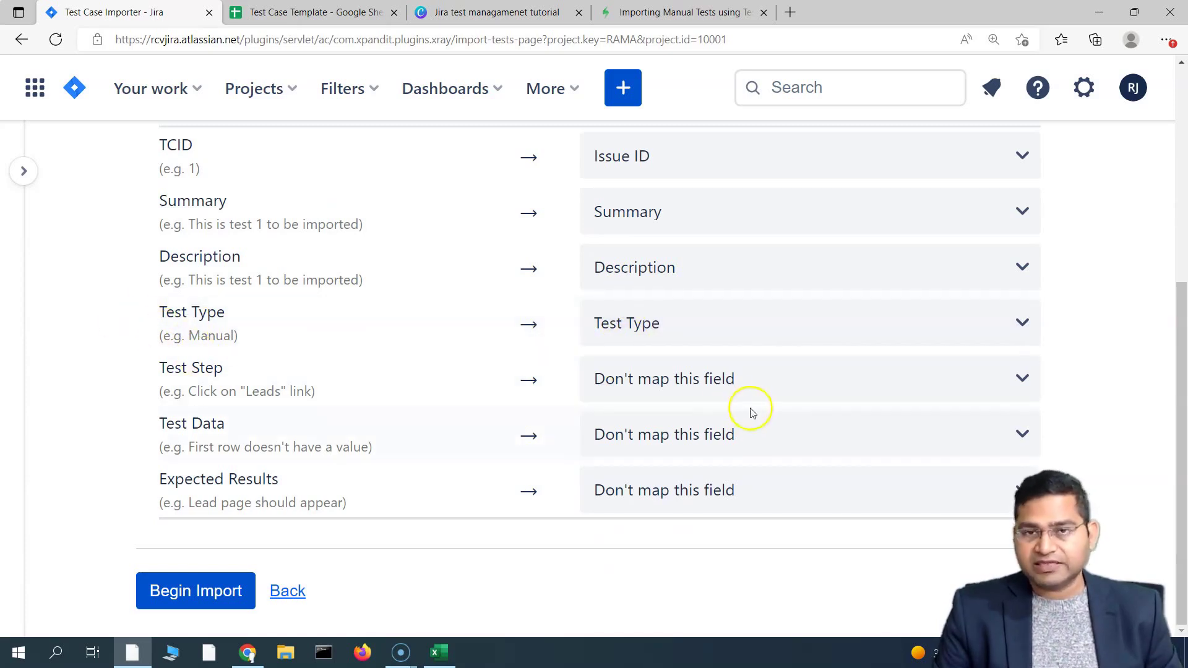
{"action": "left_click", "coordinate": [730, 380]}
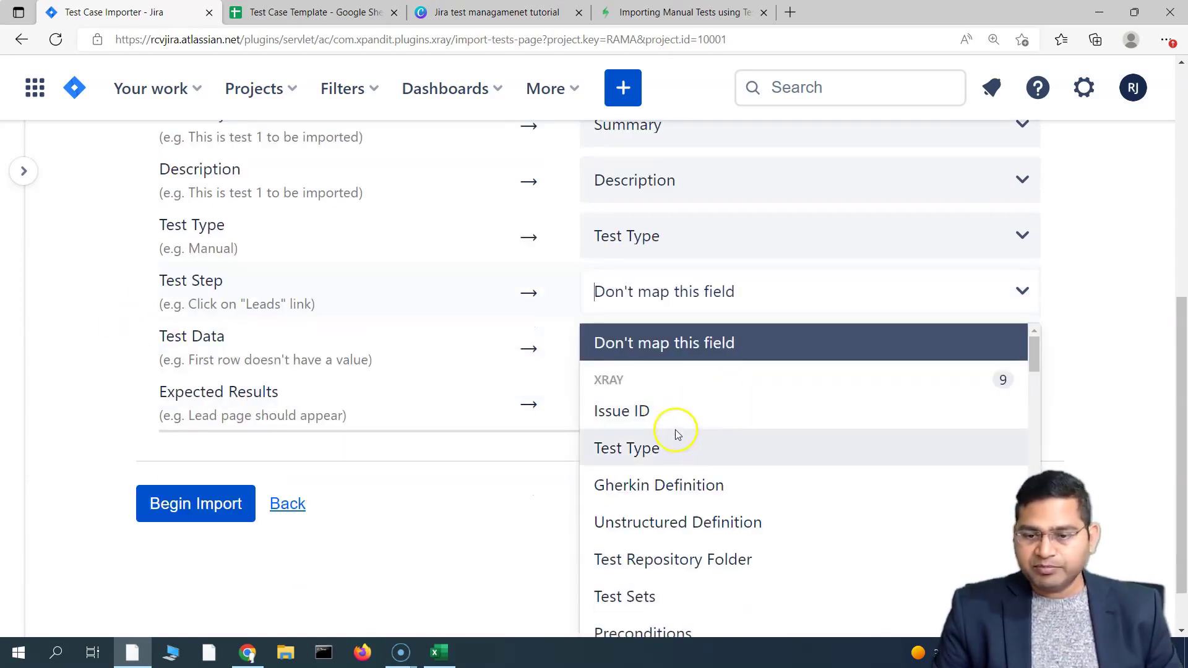
{"action": "scroll", "coordinate": [816, 413], "scroll_direction": "down", "scroll_amount": 4}
{"action": "scroll", "coordinate": [680, 494], "scroll_direction": "down", "scroll_amount": 2}
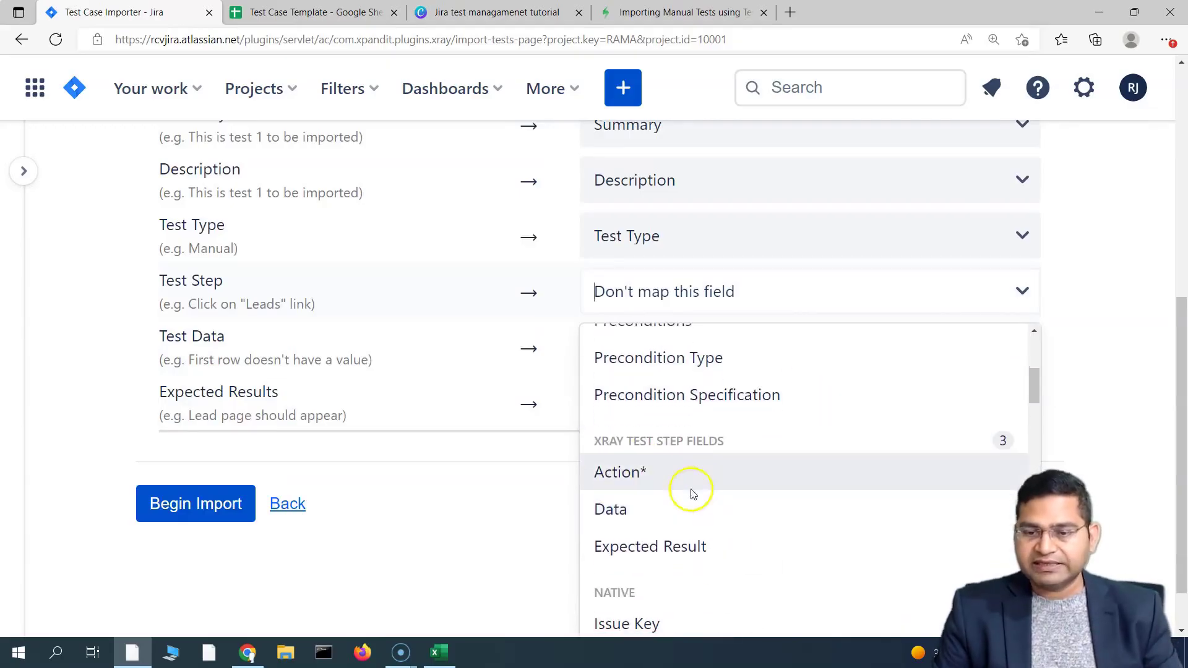
{"action": "left_click", "coordinate": [641, 474]}
Step: Map Test Data to the Data step field and Expected Results to Expected Result
{"action": "left_click", "coordinate": [661, 441]}
{"action": "scroll", "coordinate": [689, 485], "scroll_direction": "down", "scroll_amount": 5}
{"action": "left_click", "coordinate": [618, 560]}
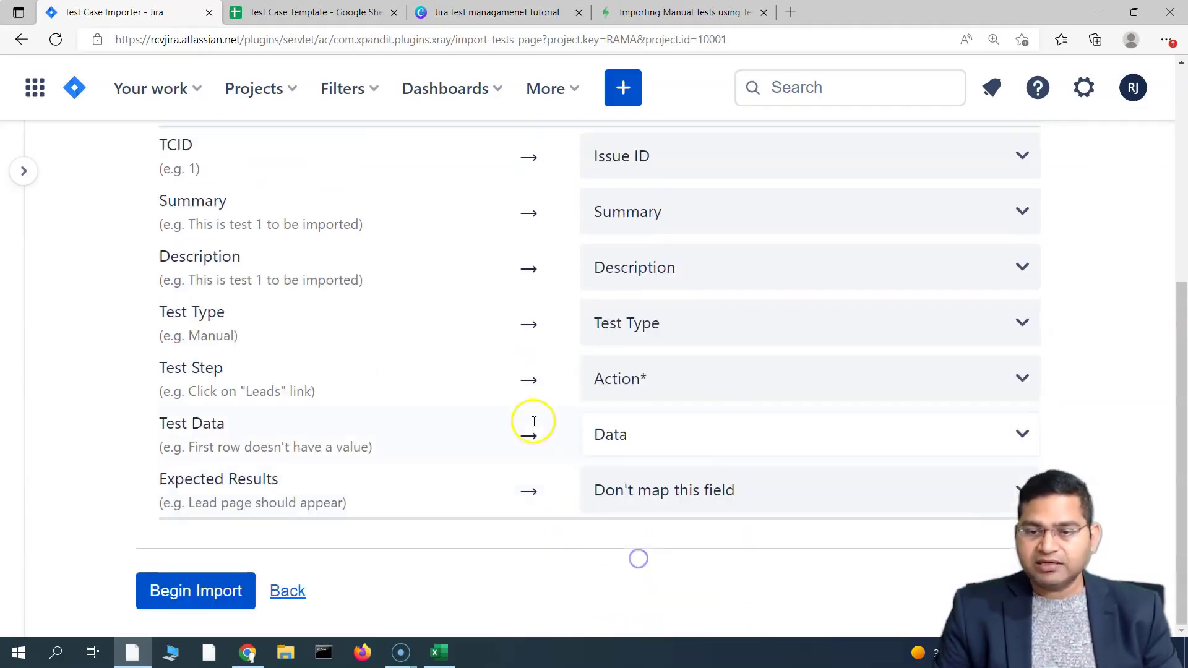
{"action": "left_click", "coordinate": [729, 499]}
{"action": "scroll", "coordinate": [743, 491], "scroll_direction": "down", "scroll_amount": 5}
{"action": "left_click", "coordinate": [747, 490]}
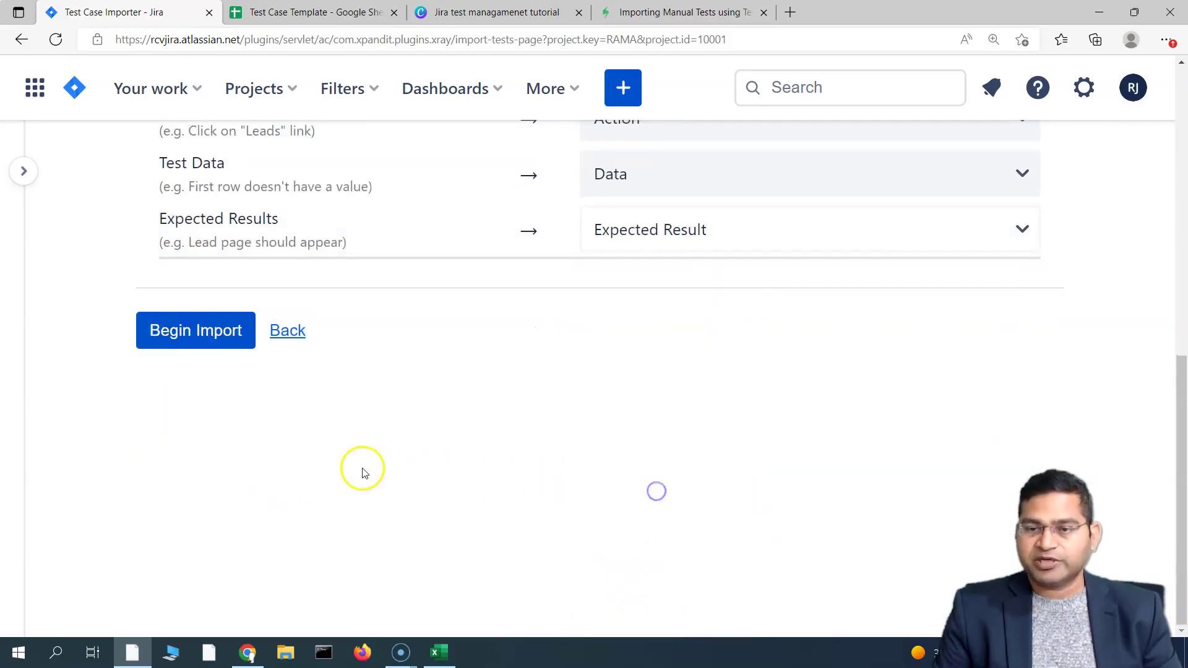
{"action": "scroll", "coordinate": [362, 473], "scroll_direction": "up", "scroll_amount": 5}
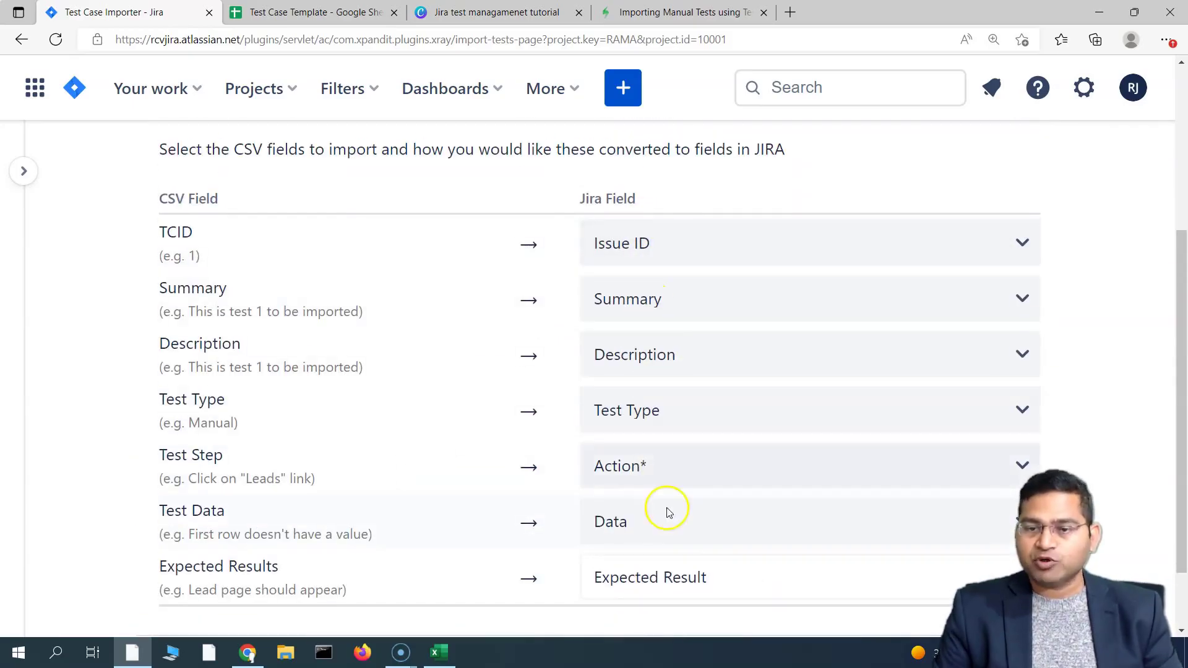
{"action": "scroll", "coordinate": [445, 328], "scroll_direction": "down", "scroll_amount": 2}
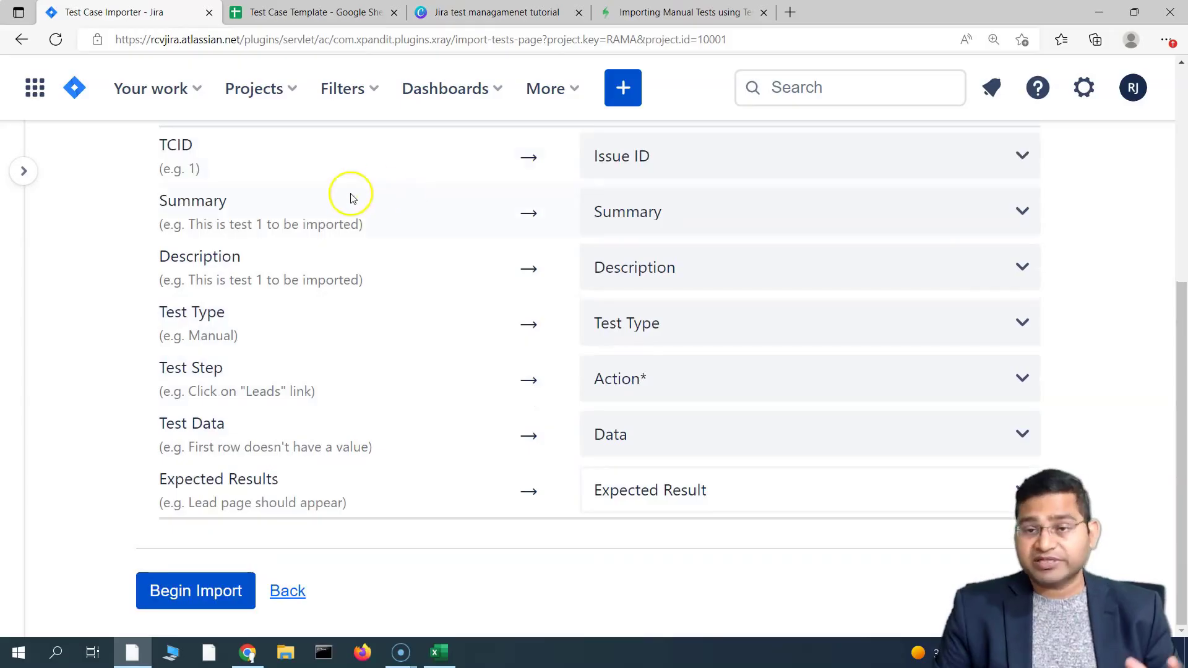
{"action": "scroll", "coordinate": [328, 348], "scroll_direction": "up", "scroll_amount": 3}
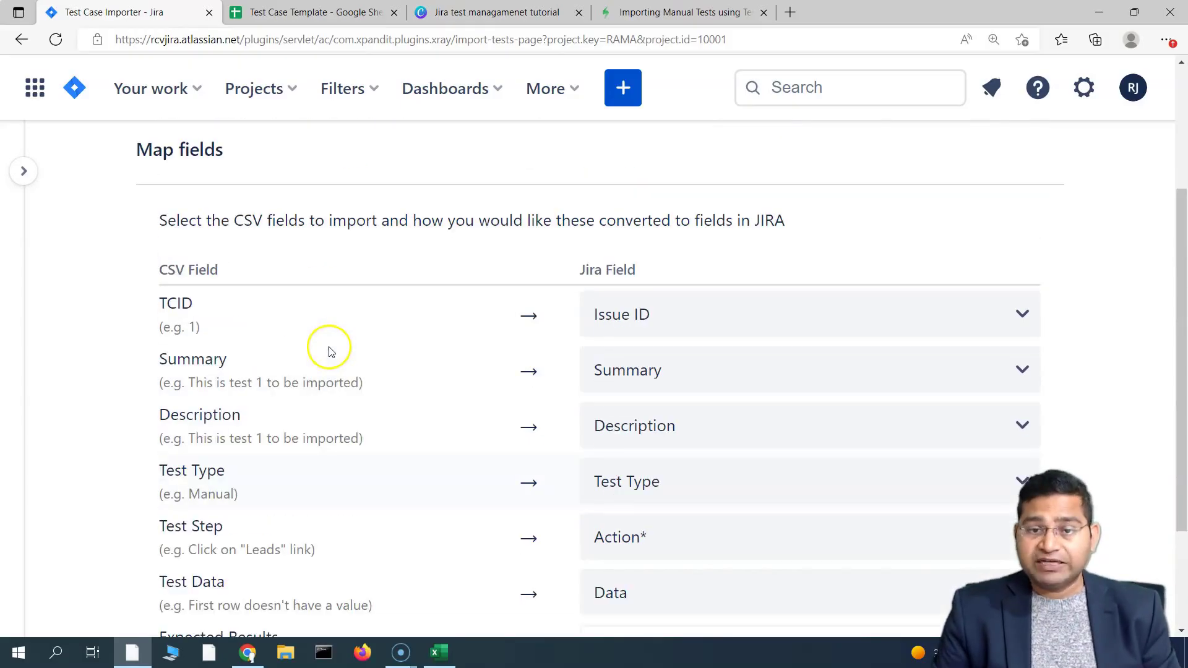
{"action": "scroll", "coordinate": [353, 303], "scroll_direction": "down", "scroll_amount": 3}
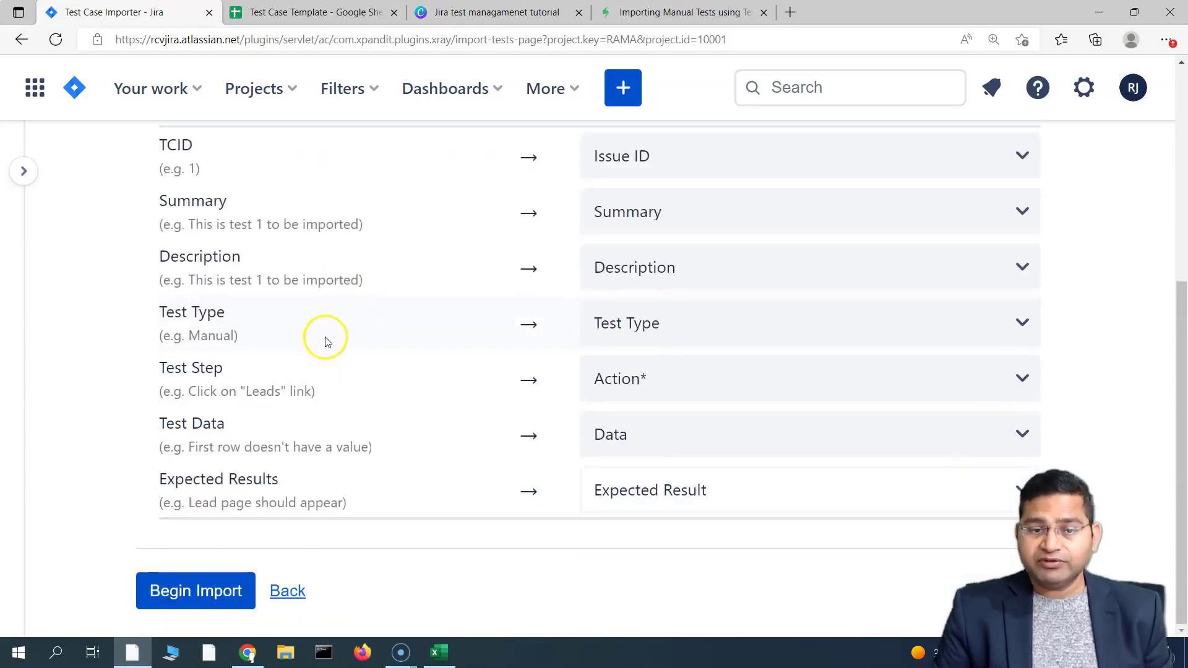
Step: Begin the import, download the configuration for future use, and open the '2 issue(s) imported' list
{"action": "left_click", "coordinate": [194, 599]}
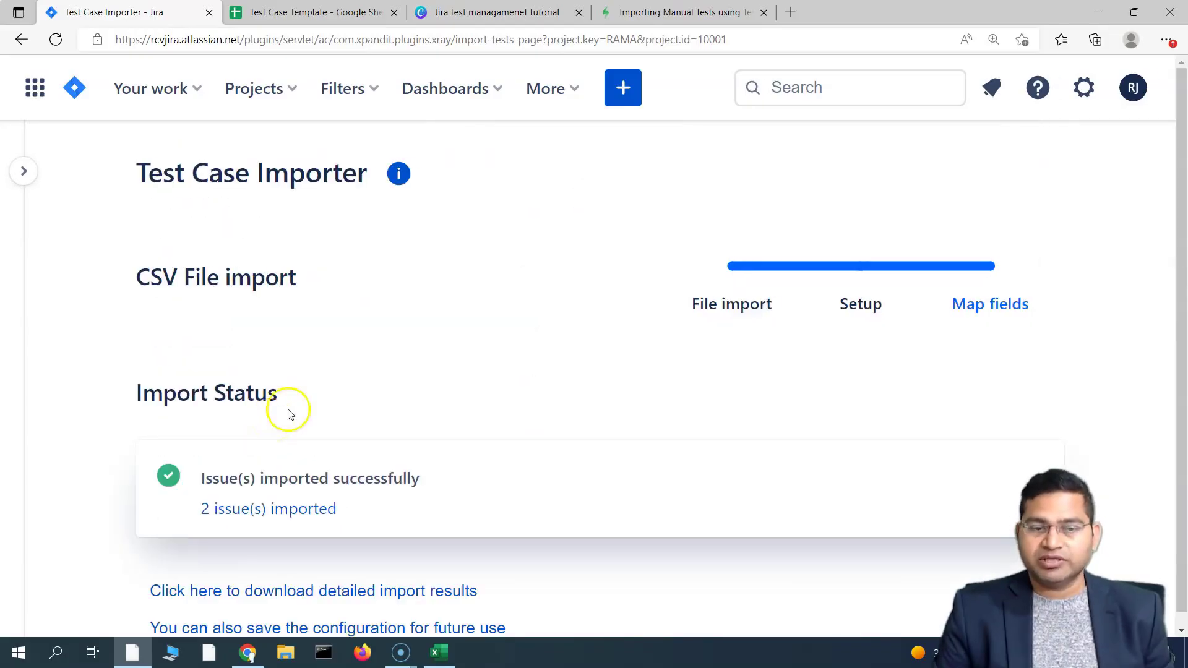
{"action": "scroll", "coordinate": [326, 353], "scroll_direction": "down", "scroll_amount": 1}
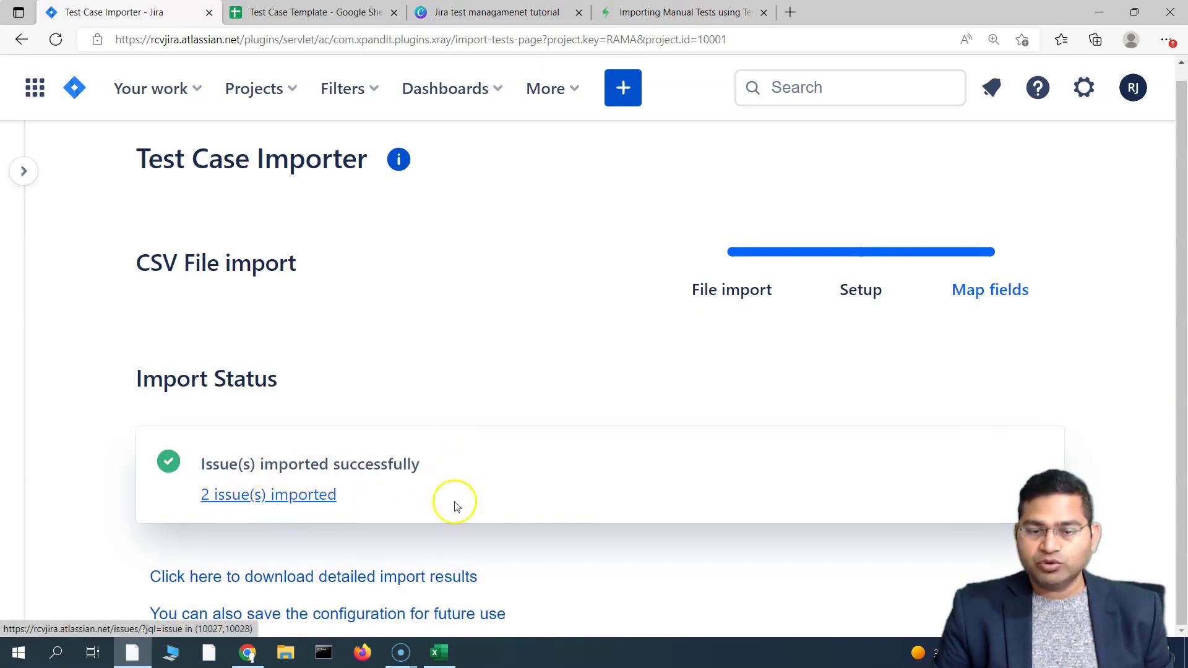
{"action": "left_click", "coordinate": [347, 618]}
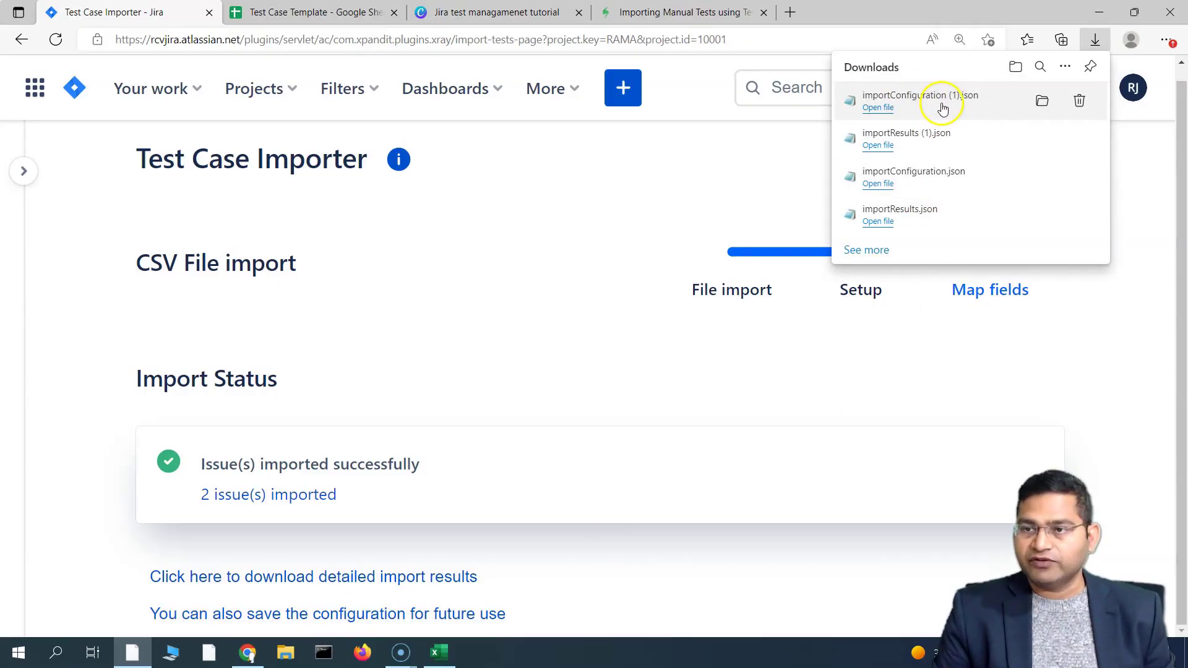
{"action": "left_click", "coordinate": [526, 294]}
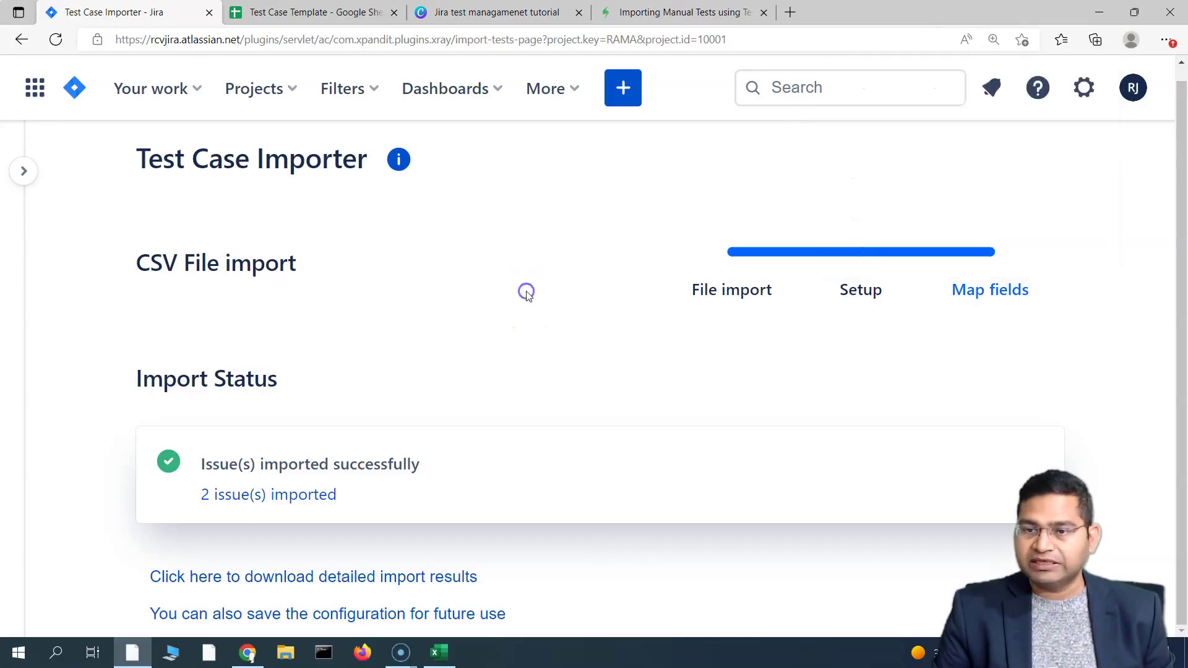
{"action": "left_click", "coordinate": [229, 498]}
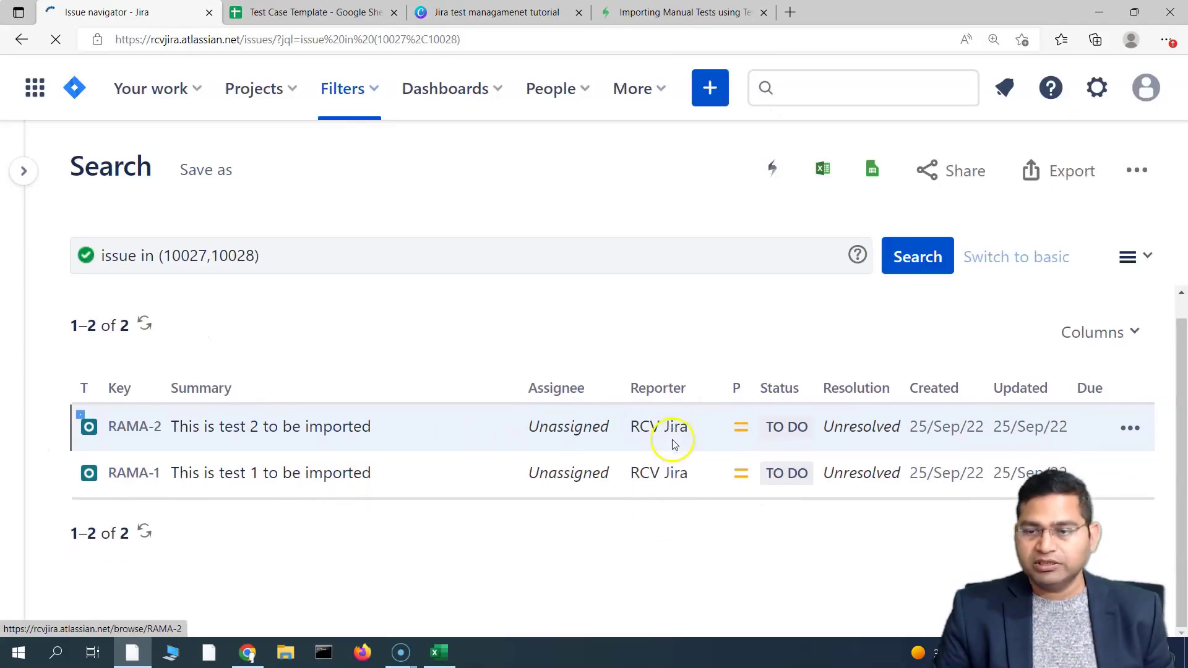
Step: Open imported test RAMA-1 and review its description and manual test steps
{"action": "left_click", "coordinate": [221, 481]}
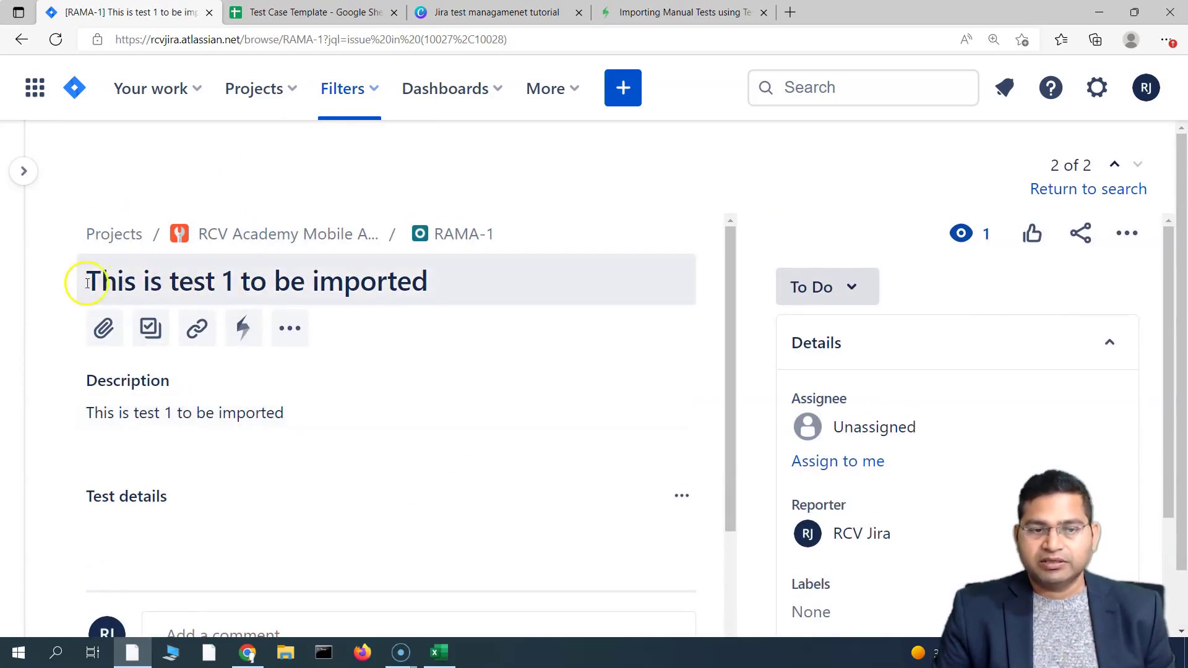
{"action": "scroll", "coordinate": [455, 425], "scroll_direction": "down", "scroll_amount": 4}
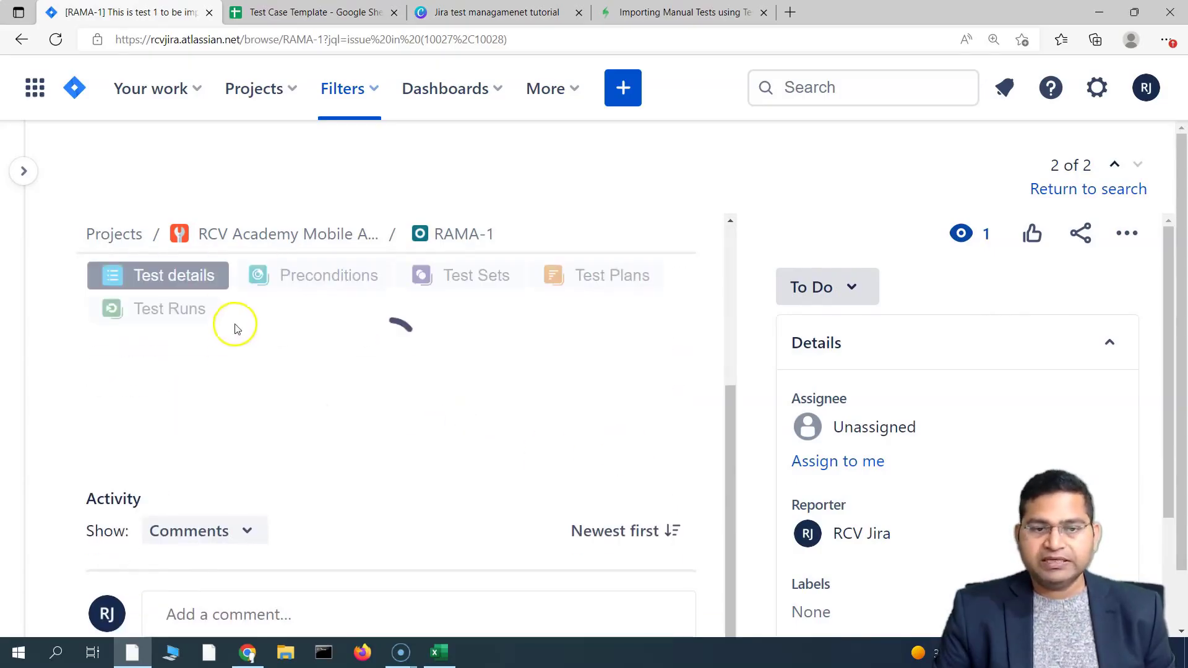
{"action": "scroll", "coordinate": [474, 437], "scroll_direction": "down", "scroll_amount": 2}
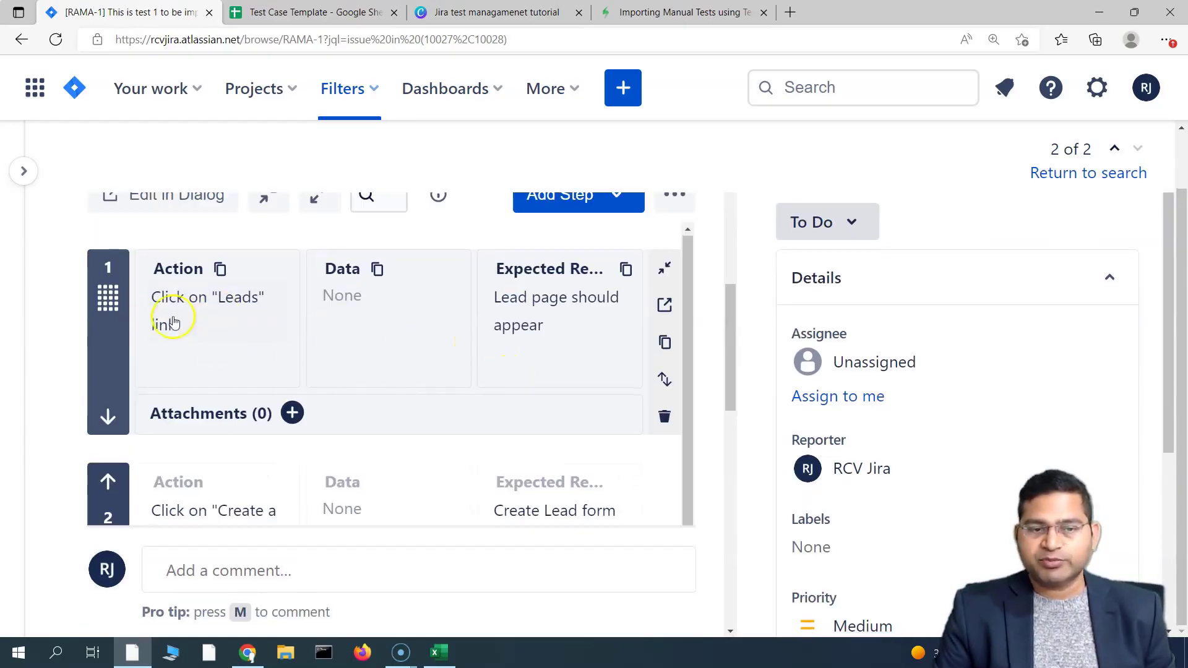
{"action": "scroll", "coordinate": [180, 328], "scroll_direction": "down", "scroll_amount": 2}
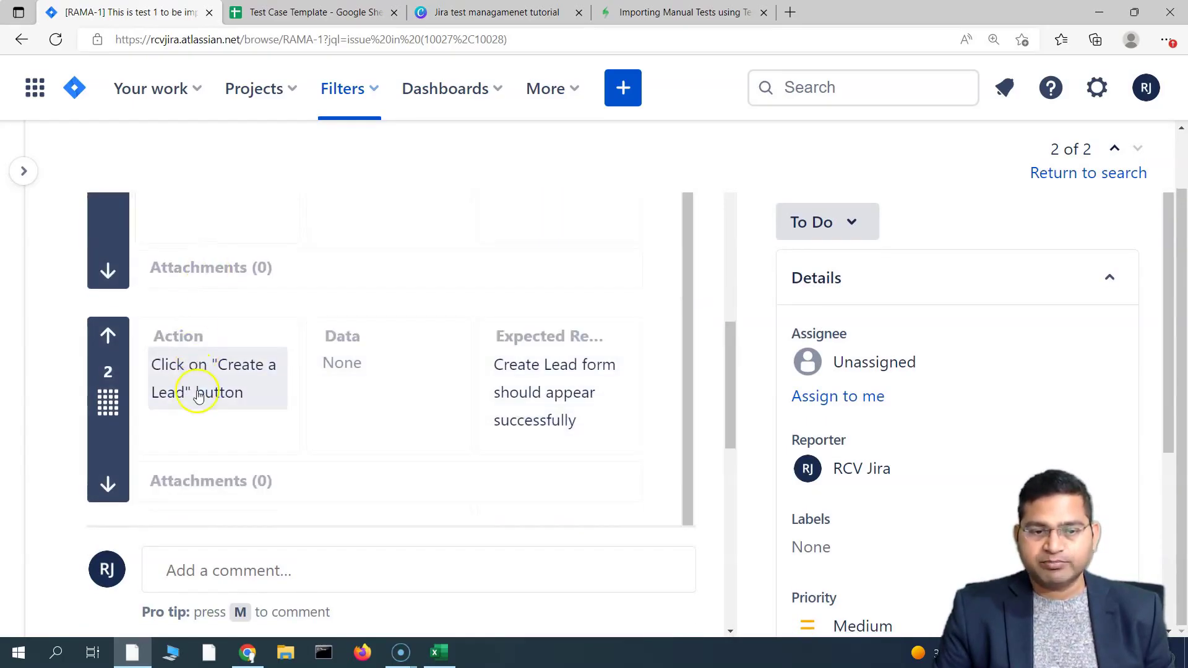
{"action": "scroll", "coordinate": [198, 396], "scroll_direction": "up", "scroll_amount": 5}
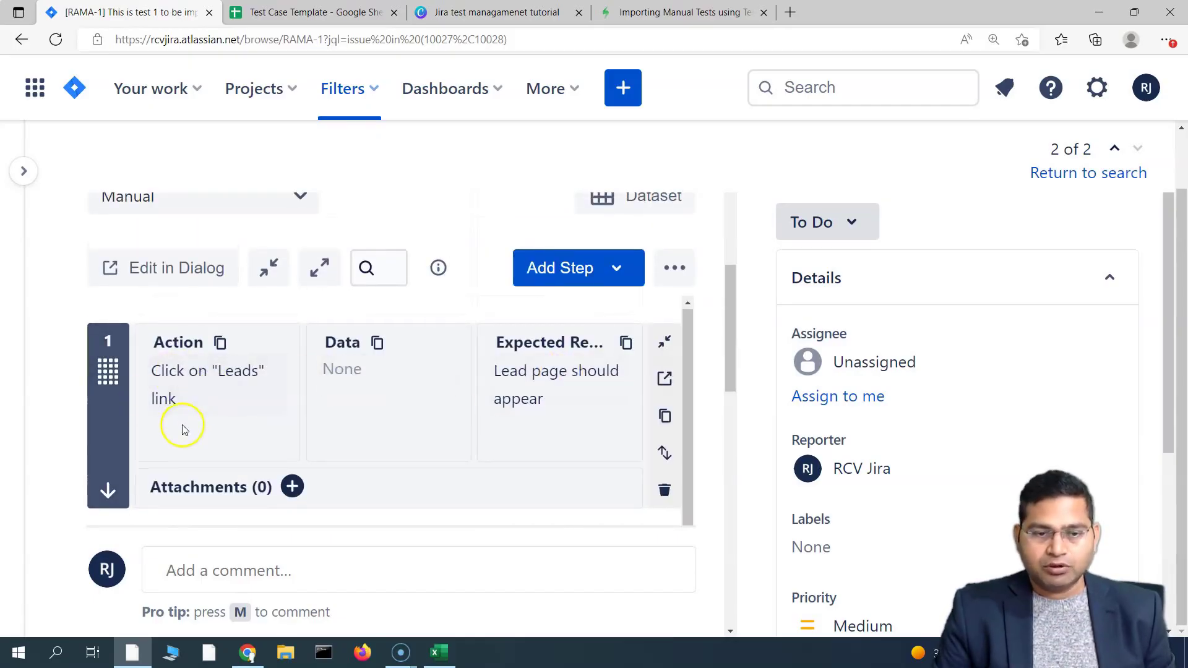
{"action": "scroll", "coordinate": [186, 427], "scroll_direction": "down", "scroll_amount": 8}
{"action": "scroll", "coordinate": [222, 430], "scroll_direction": "down", "scroll_amount": 3}
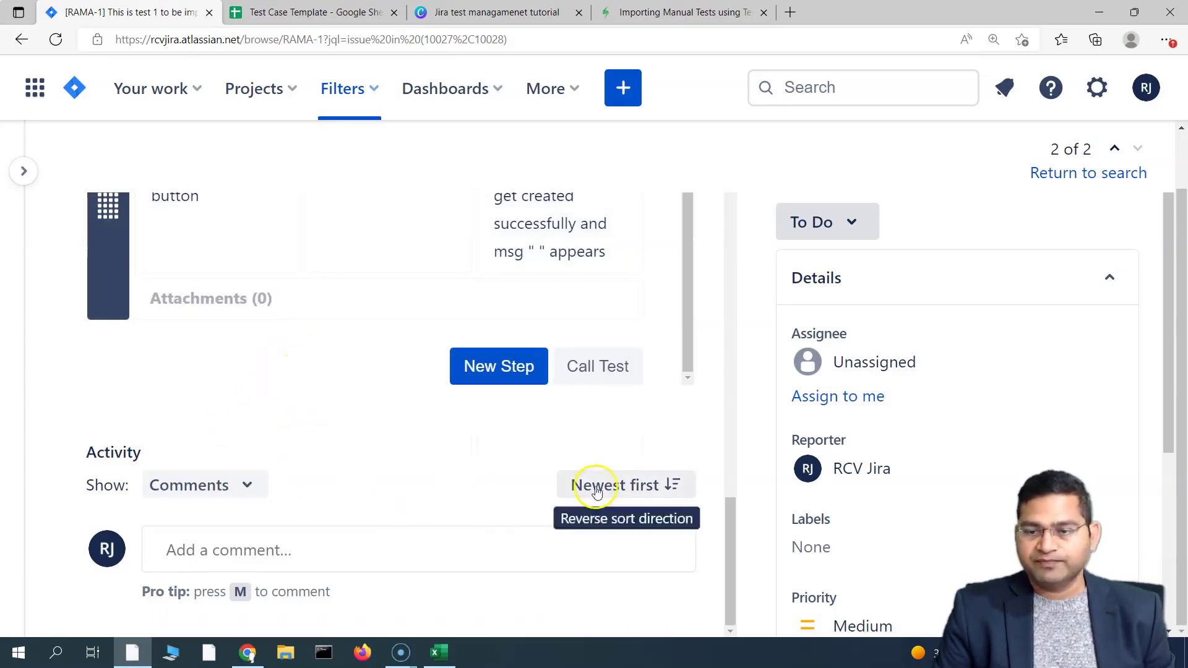
{"action": "scroll", "coordinate": [904, 417], "scroll_direction": "down", "scroll_amount": 5}
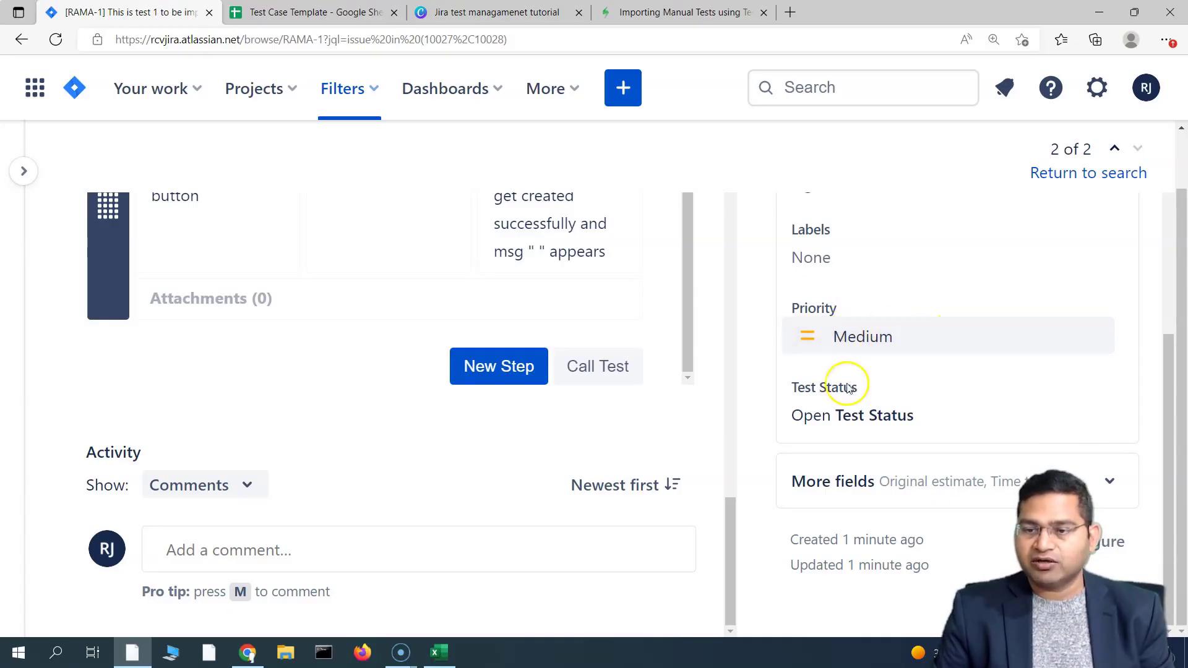
Step: Expand RAMA-1's remaining fields to check its details, then switch back to sample-test1.csv
{"action": "left_click", "coordinate": [960, 487]}
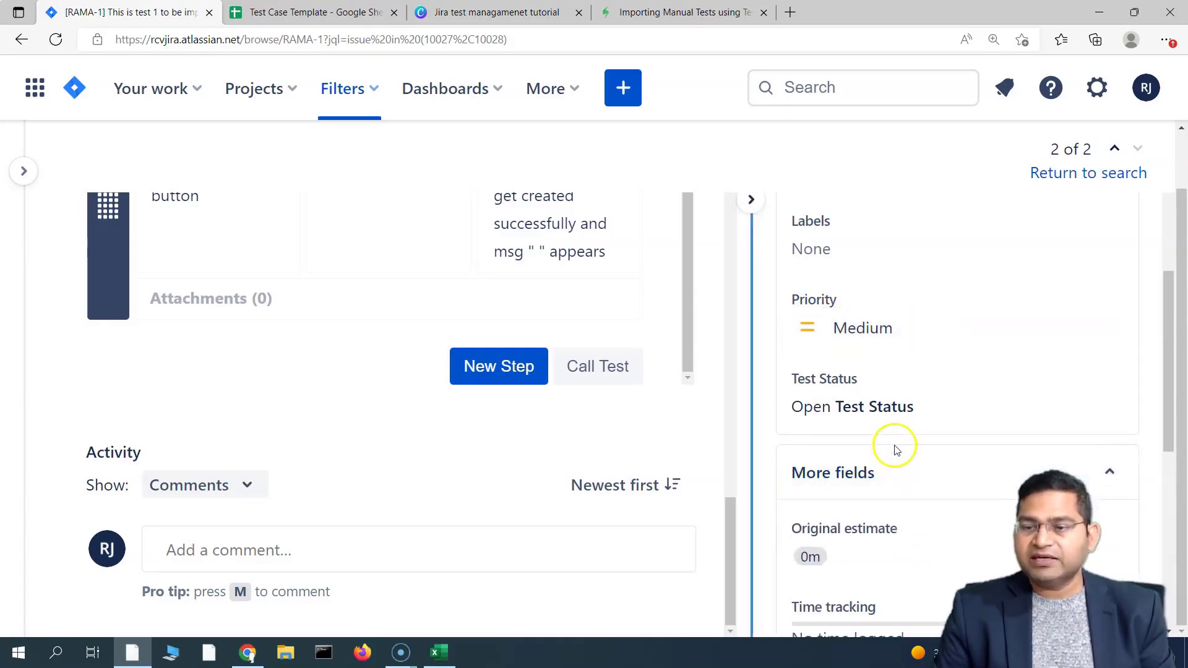
{"action": "scroll", "coordinate": [890, 416], "scroll_direction": "down", "scroll_amount": 5}
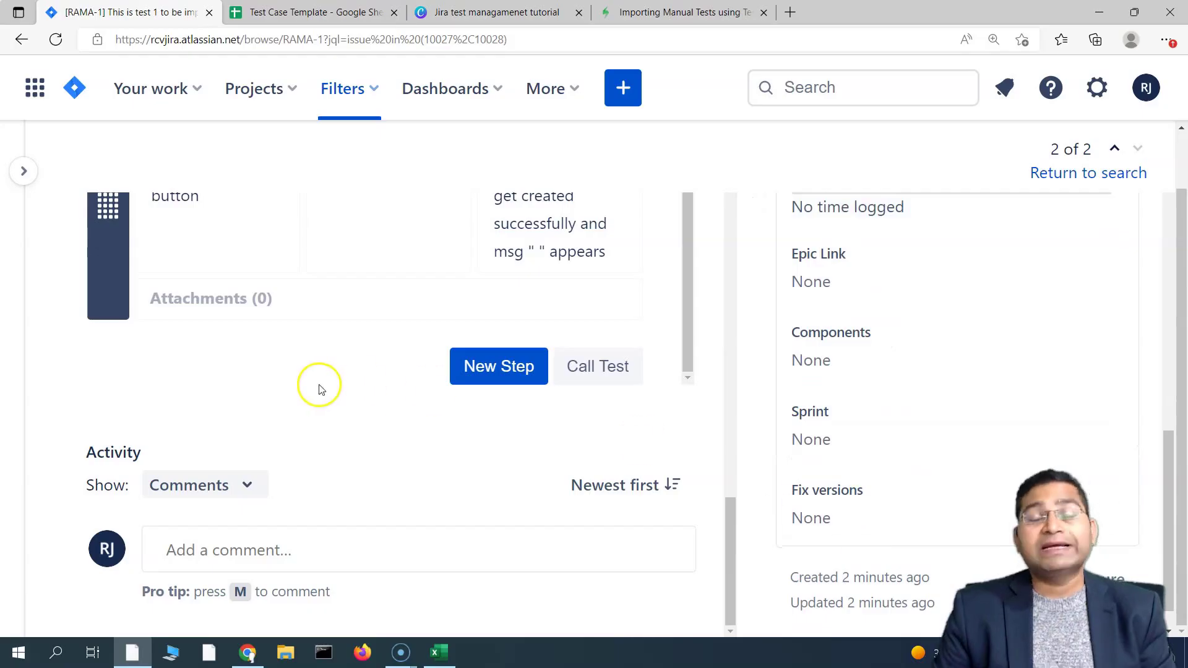
{"action": "scroll", "coordinate": [352, 436], "scroll_direction": "up", "scroll_amount": 5}
{"action": "mouse_move", "coordinate": [503, 383]}
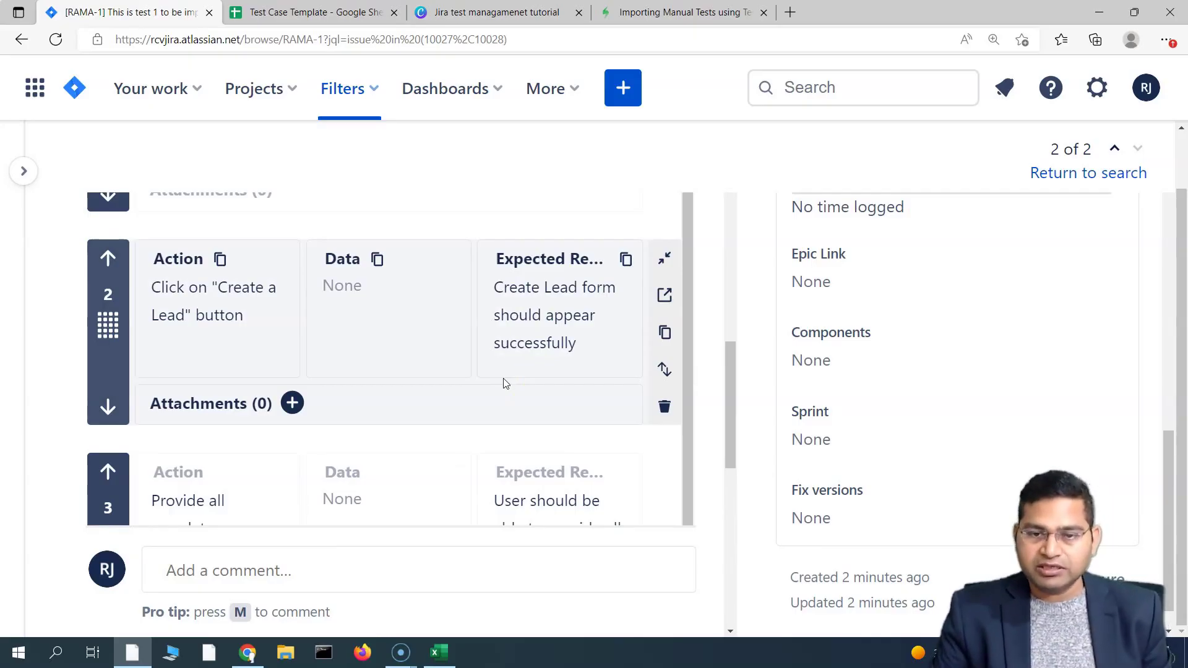
{"action": "scroll", "coordinate": [736, 371], "scroll_direction": "up", "scroll_amount": 10}
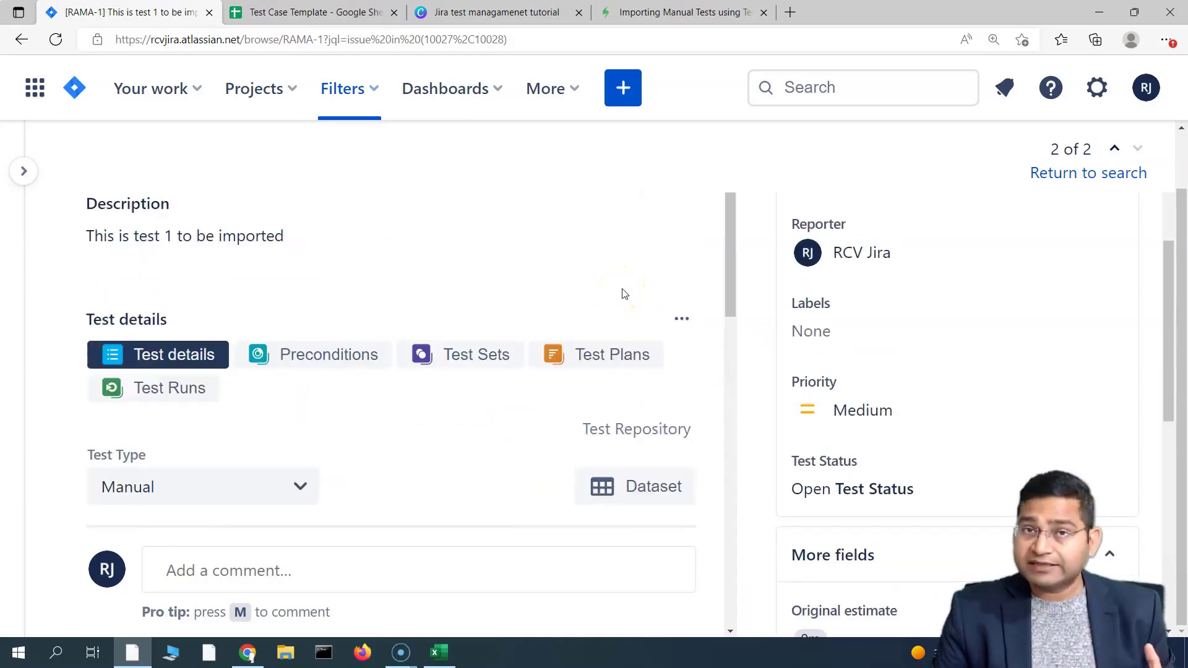
{"action": "scroll", "coordinate": [624, 294], "scroll_direction": "up", "scroll_amount": 5}
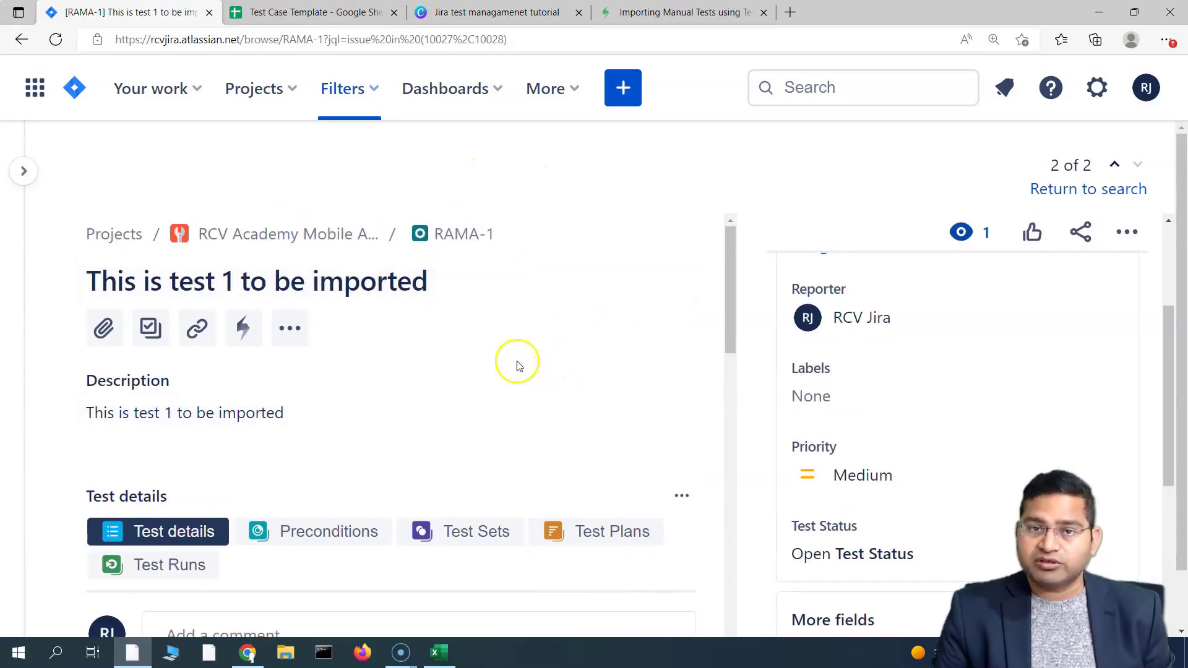
{"action": "left_click", "coordinate": [439, 653]}
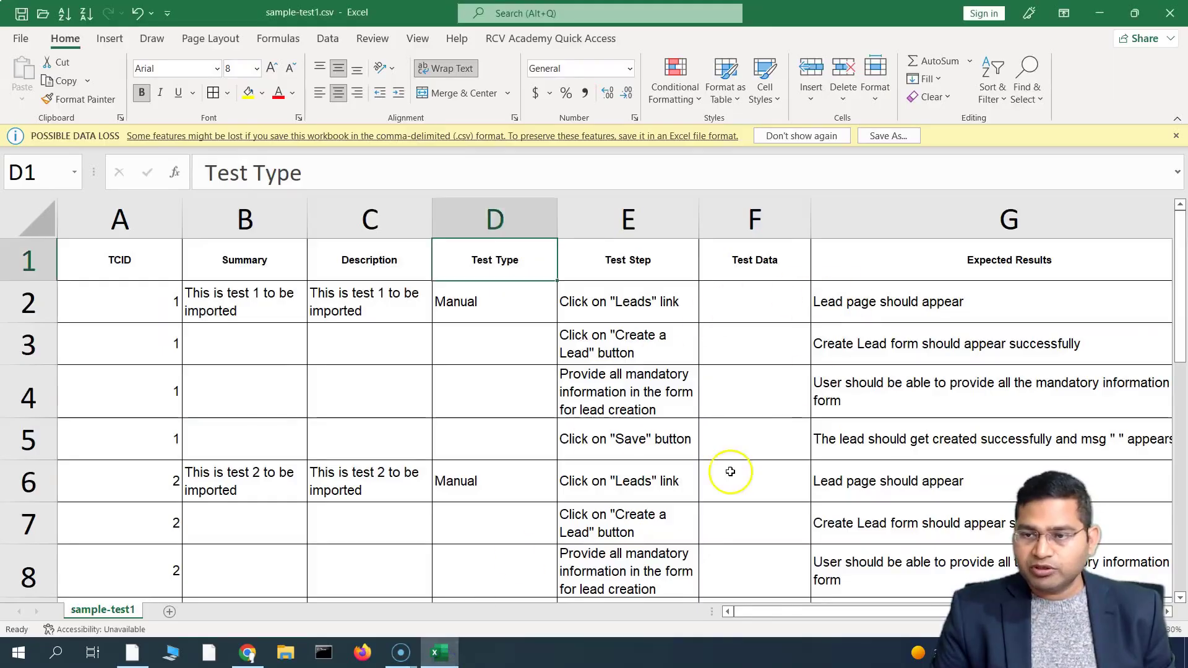
Step: Add a 'Repository' header in H1, autofit column H and match the other headers' formatting
{"action": "left_click_drag", "start_coordinate": [786, 612], "coordinate": [912, 608]}
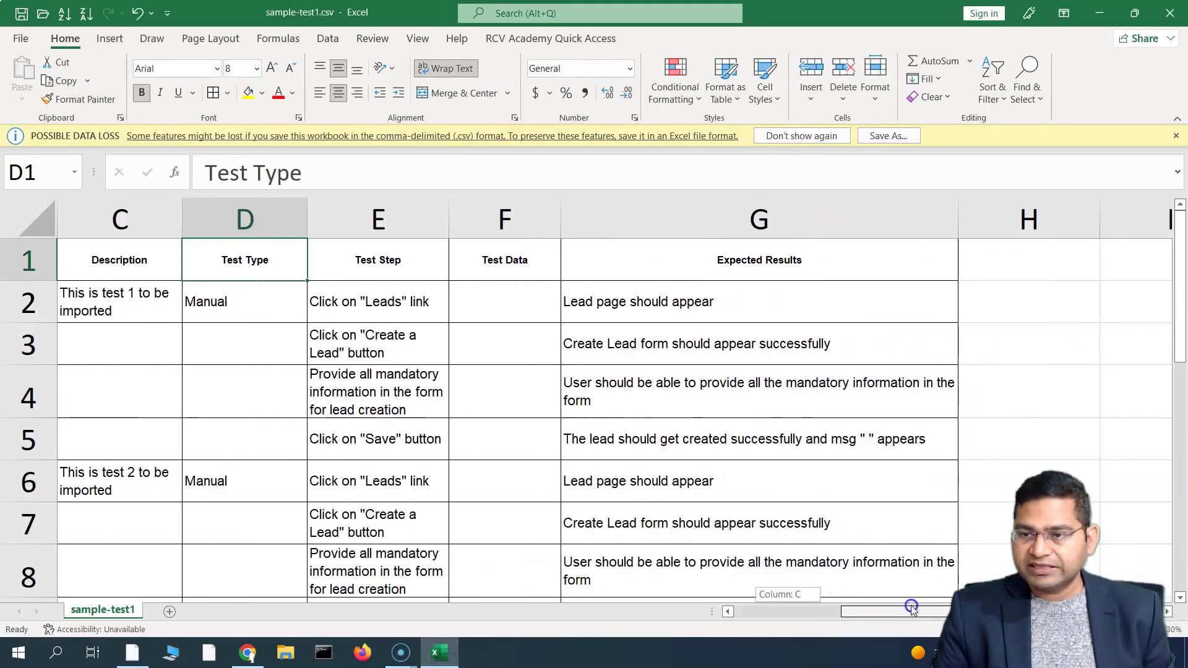
{"action": "left_click", "coordinate": [997, 259]}
{"action": "type", "text": "Repo"}
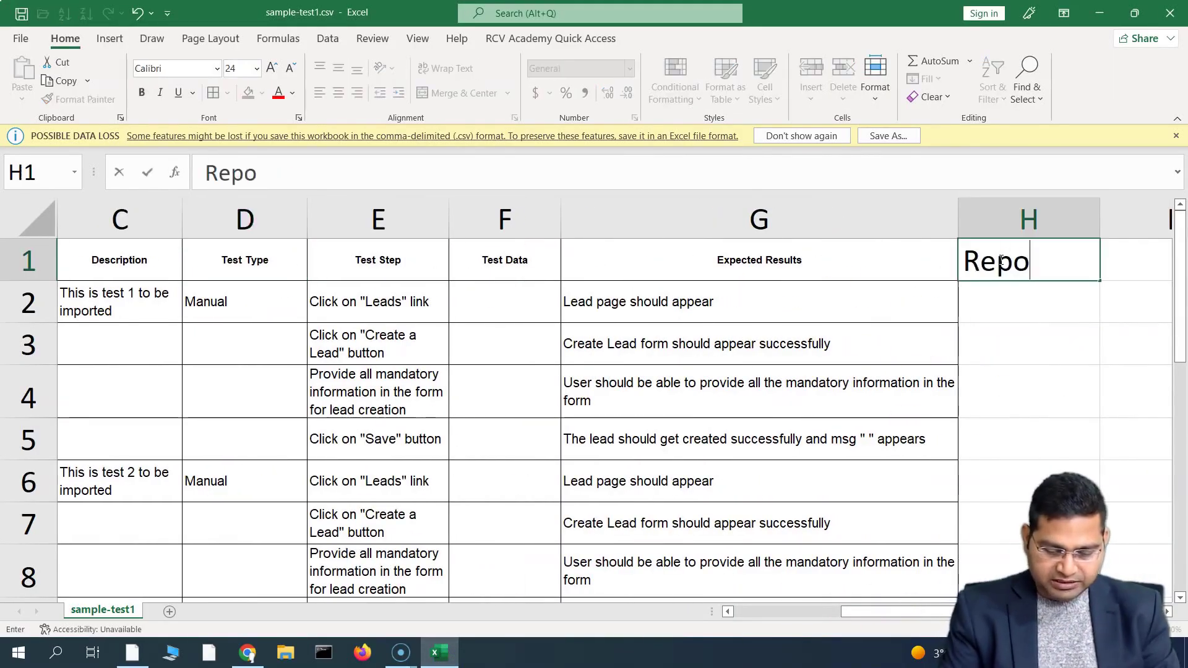
{"action": "type", "text": "sitory"}
{"action": "left_click", "coordinate": [889, 260]}
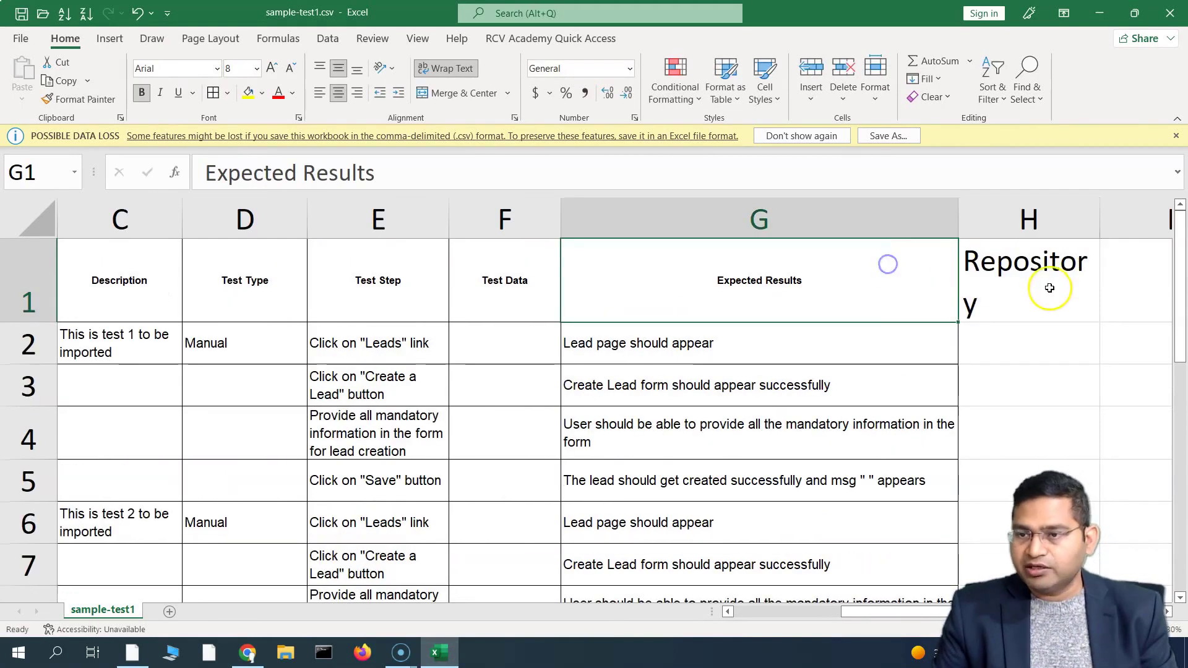
{"action": "double_click", "coordinate": [1098, 228]}
{"action": "key", "text": "alt+h"}
{"action": "key", "text": "f"}
{"action": "key", "text": "p"}
{"action": "left_click", "coordinate": [1021, 299]}
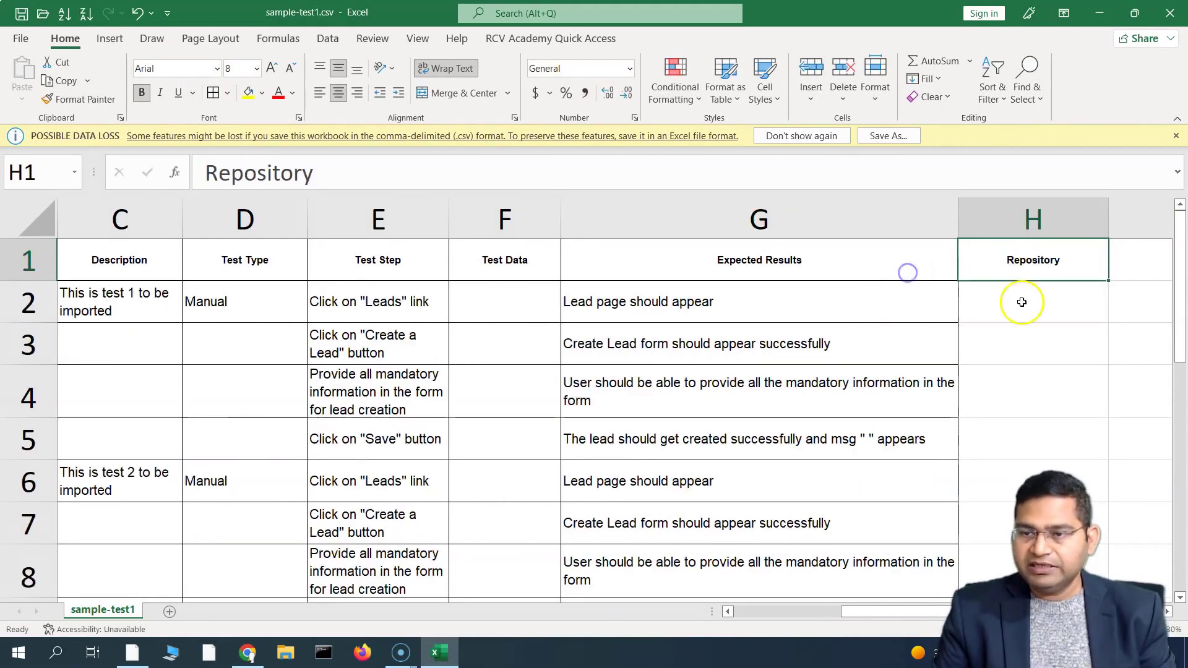
Step: Enter Functional in H2 for test 1 and Regression in H6 for test 2 at normal font size
{"action": "left_click", "coordinate": [1022, 302]}
{"action": "left_click_drag", "start_coordinate": [903, 612], "coordinate": [907, 612]}
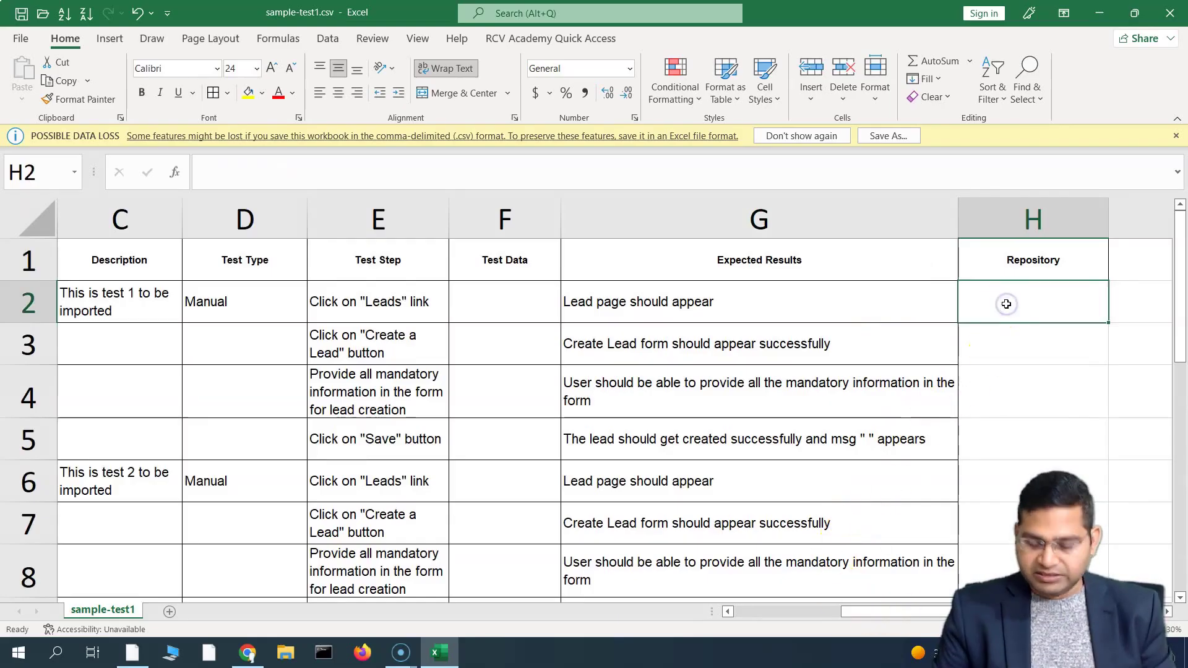
{"action": "type", "text": "Functional"}
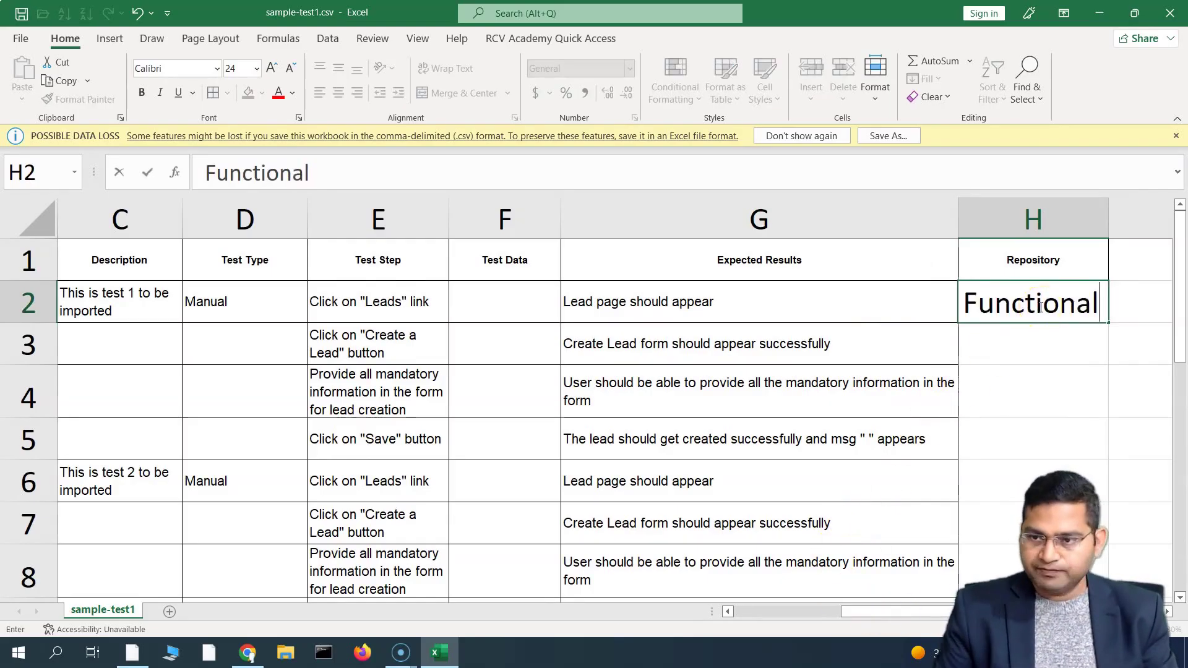
{"action": "scroll", "coordinate": [1039, 306], "scroll_direction": "down", "scroll_amount": 1}
{"action": "left_click", "coordinate": [998, 358]}
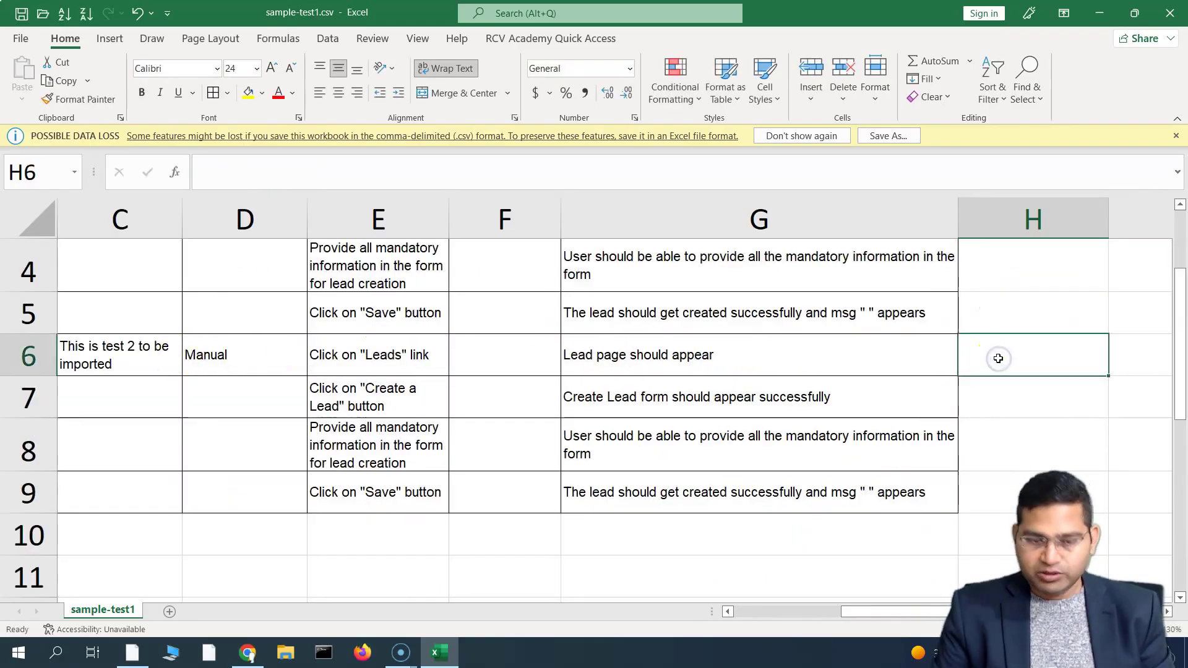
{"action": "type", "text": "R"}
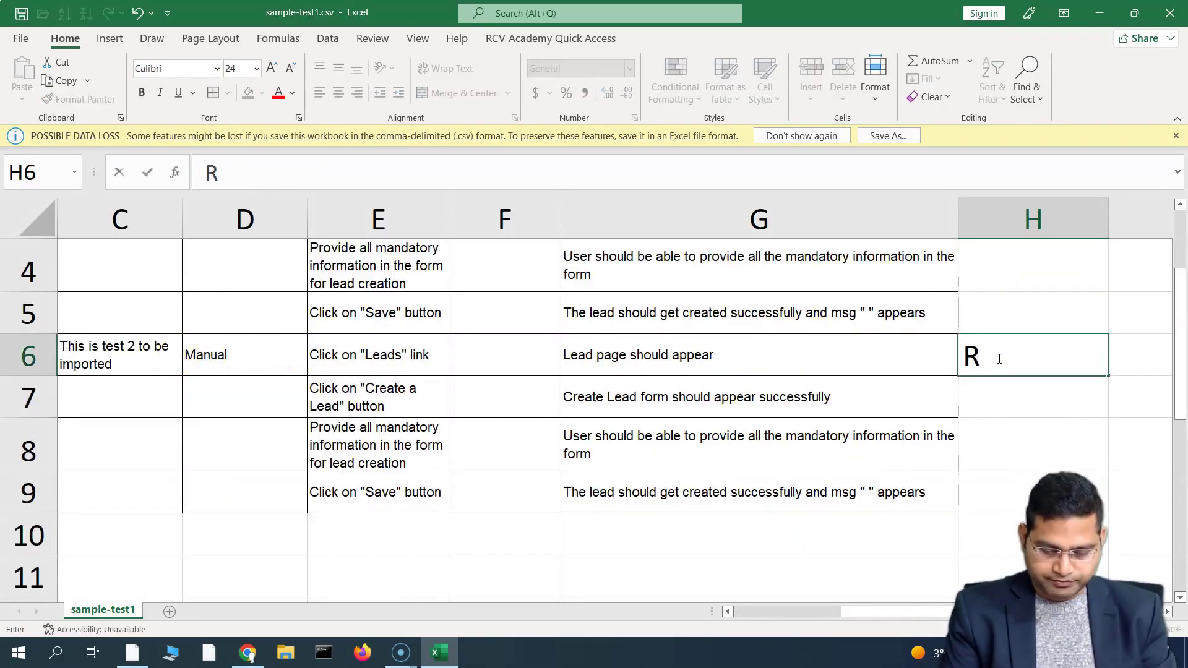
{"action": "type", "text": "egression"}
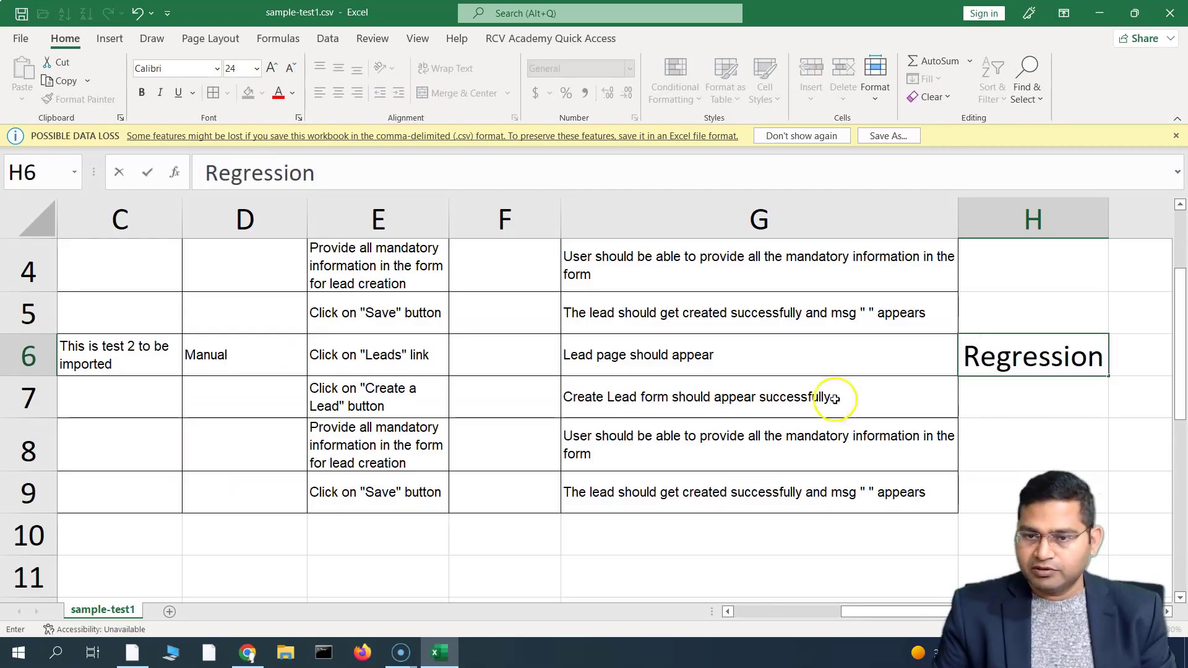
{"action": "left_click", "coordinate": [337, 347]}
{"action": "left_click", "coordinate": [272, 375]}
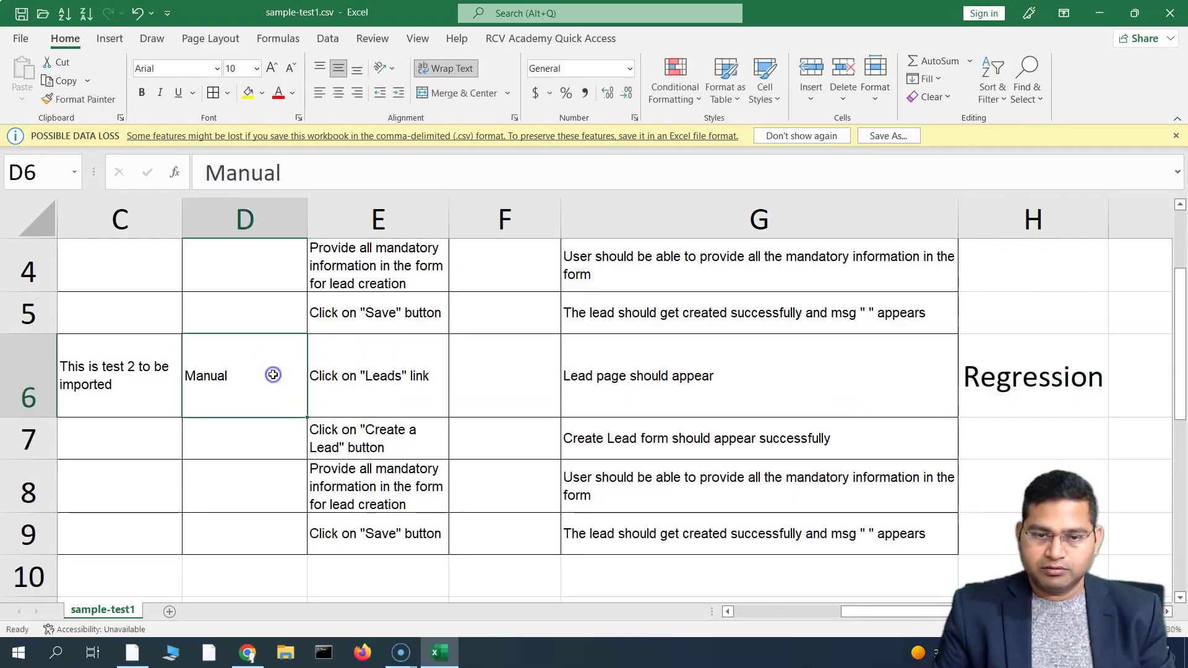
{"action": "right_click", "coordinate": [273, 374]}
{"action": "key", "text": "Escape"}
{"action": "key", "text": "ctrl+z"}
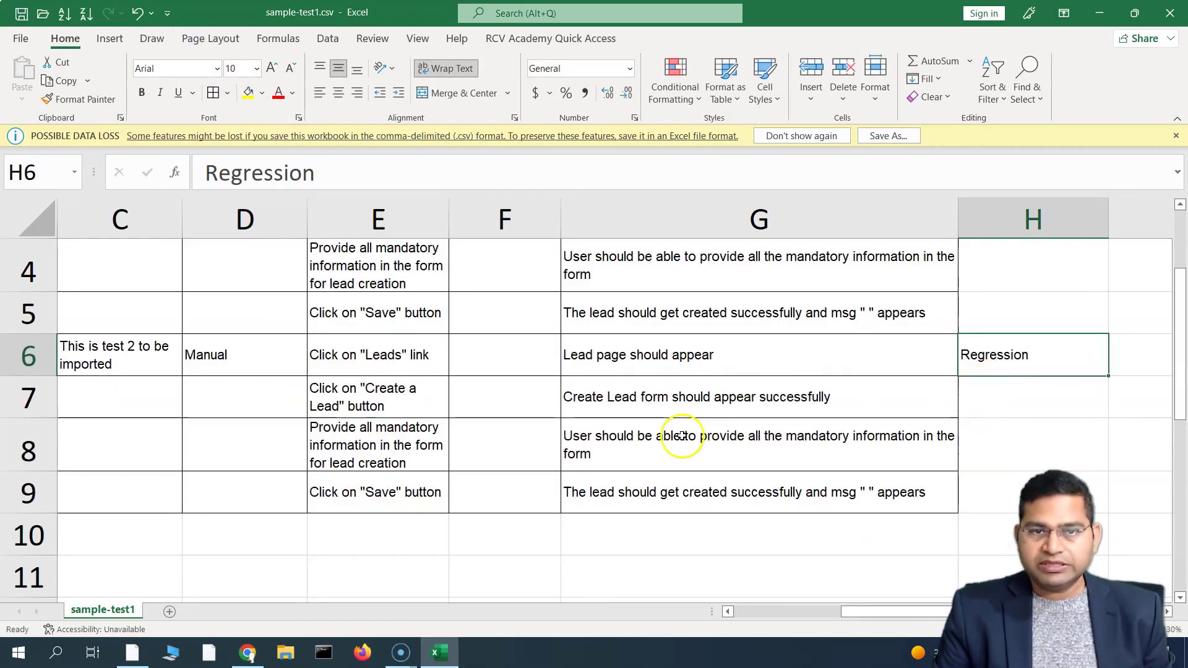
{"action": "scroll", "coordinate": [965, 473], "scroll_direction": "up", "scroll_amount": 1}
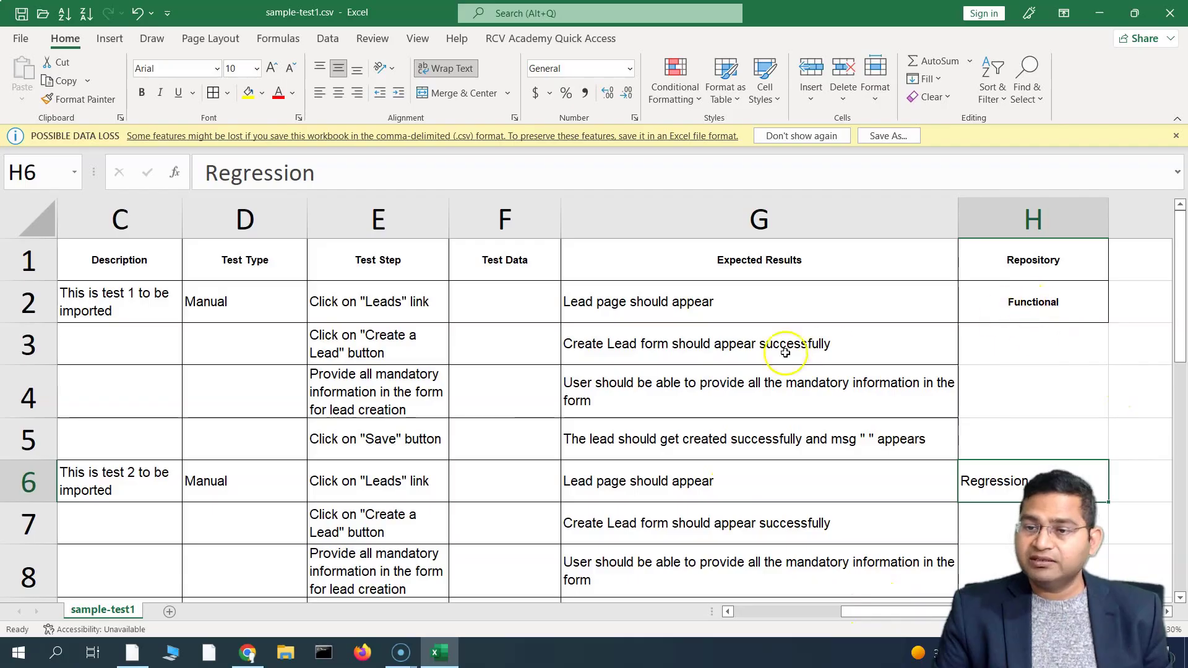
{"action": "left_click_drag", "start_coordinate": [133, 295], "coordinate": [703, 443]}
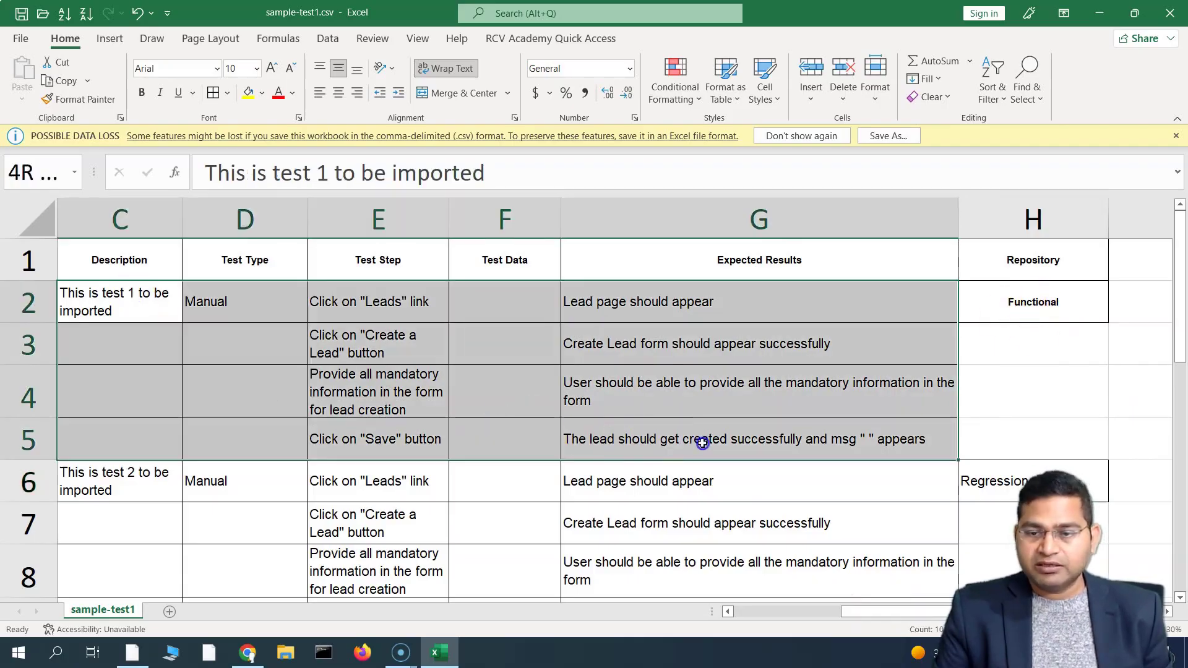
Step: Point out test 1's Functional and test 2's Regression values in the Repository column
{"action": "left_click", "coordinate": [1004, 301]}
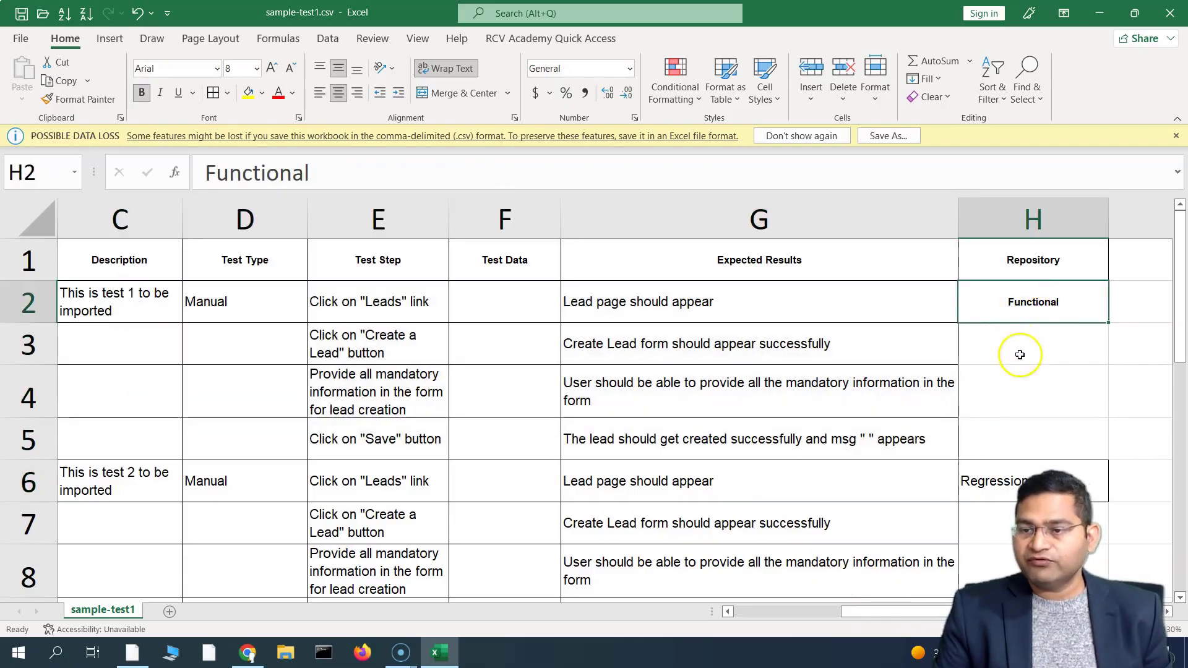
{"action": "left_click", "coordinate": [675, 482]}
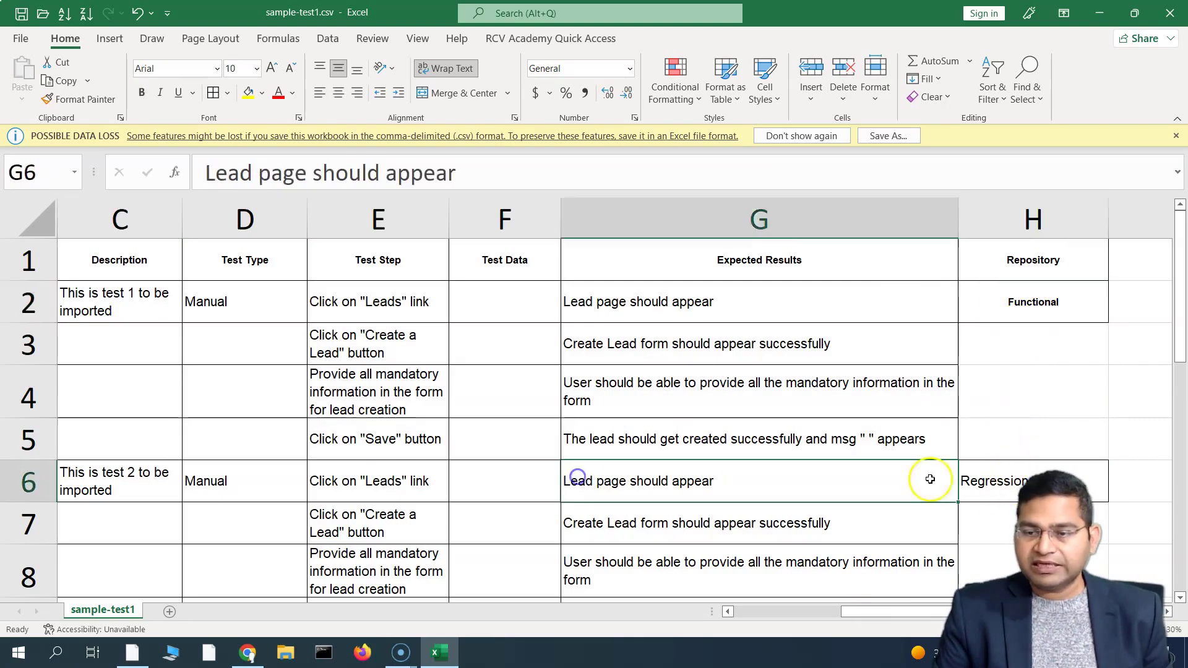
{"action": "left_click", "coordinate": [984, 482]}
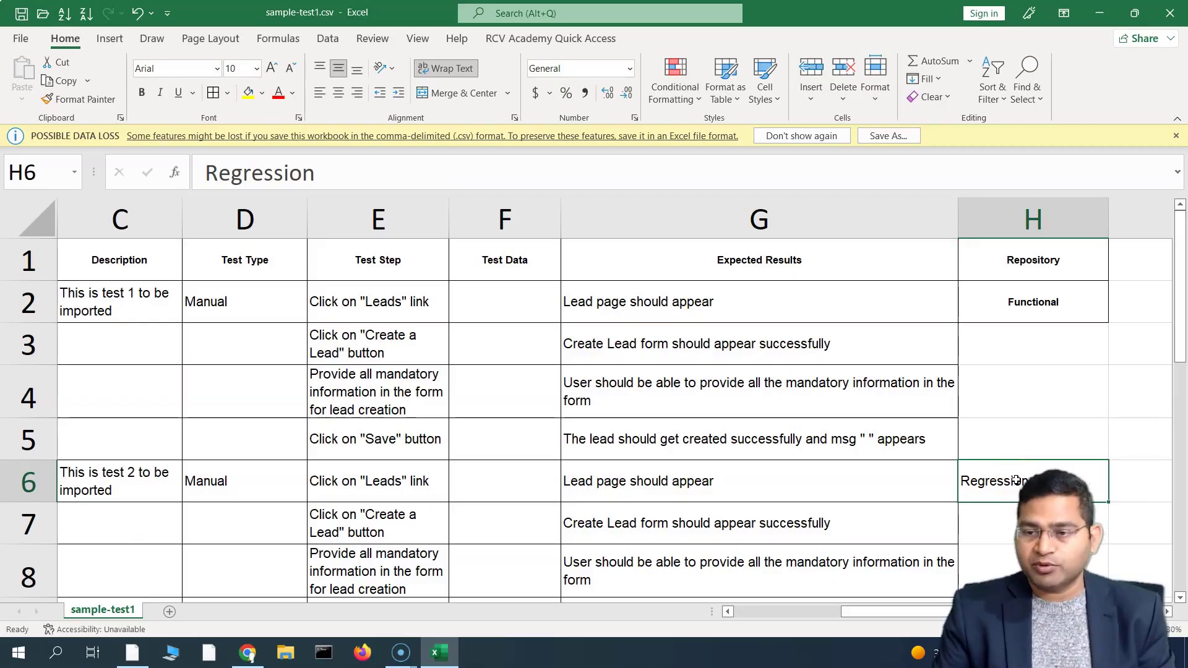
{"action": "left_click", "coordinate": [1032, 303]}
{"action": "key", "text": "ctrl+Down"}
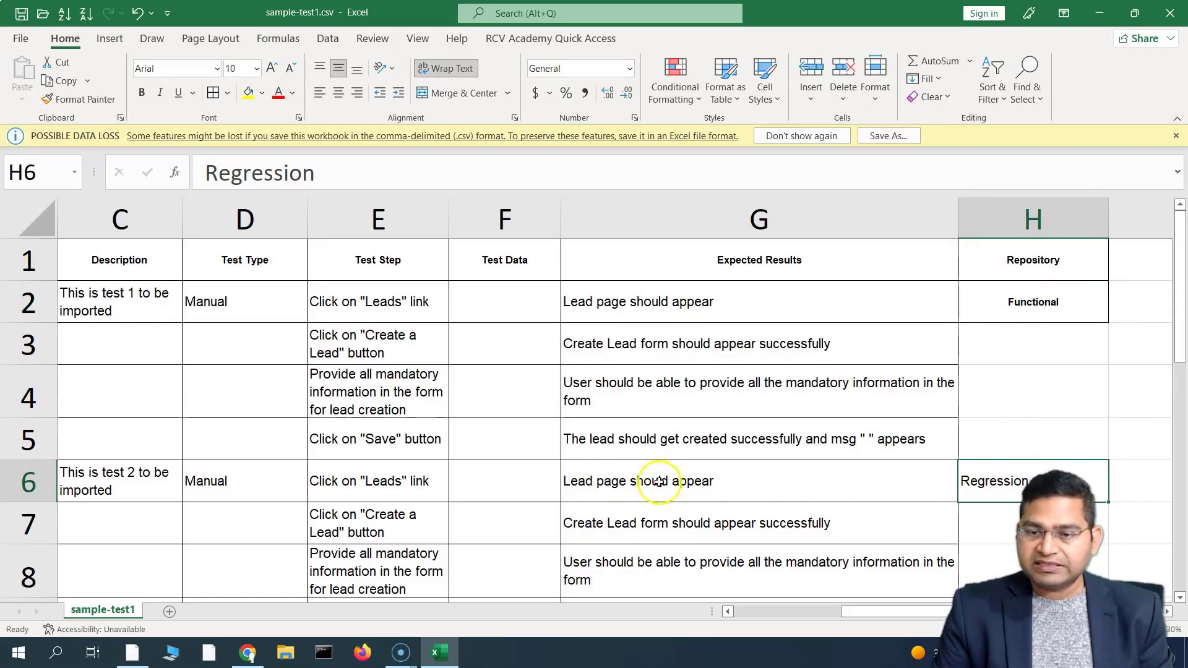
{"action": "left_click", "coordinate": [1047, 302]}
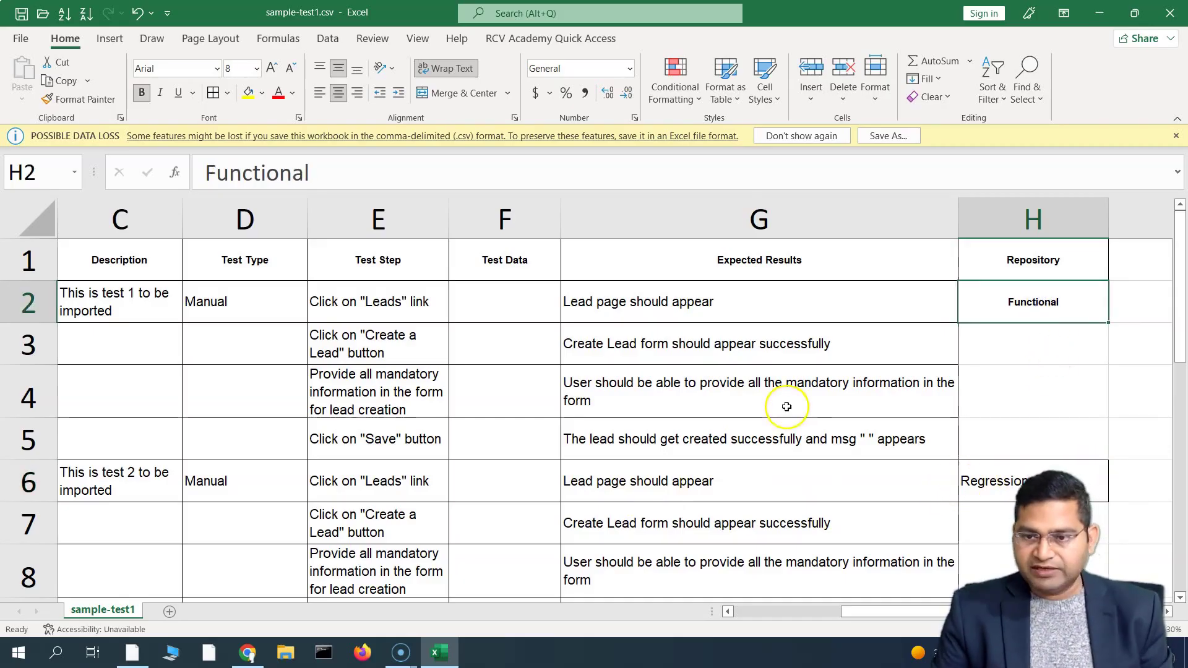
Step: In Jira, expand the filters side panel and open the list of more sections and apps
{"action": "left_click", "coordinate": [1098, 14]}
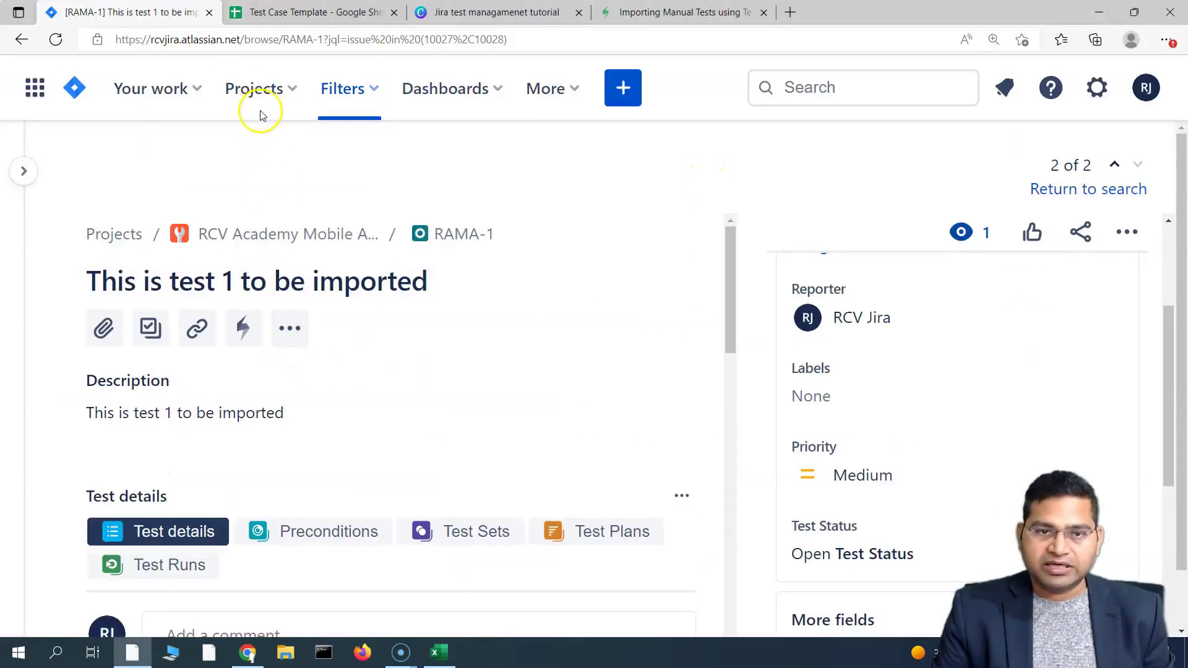
{"action": "left_click", "coordinate": [24, 170]}
{"action": "scroll", "coordinate": [129, 504], "scroll_direction": "down", "scroll_amount": 2}
{"action": "scroll", "coordinate": [128, 504], "scroll_direction": "up", "scroll_amount": 3}
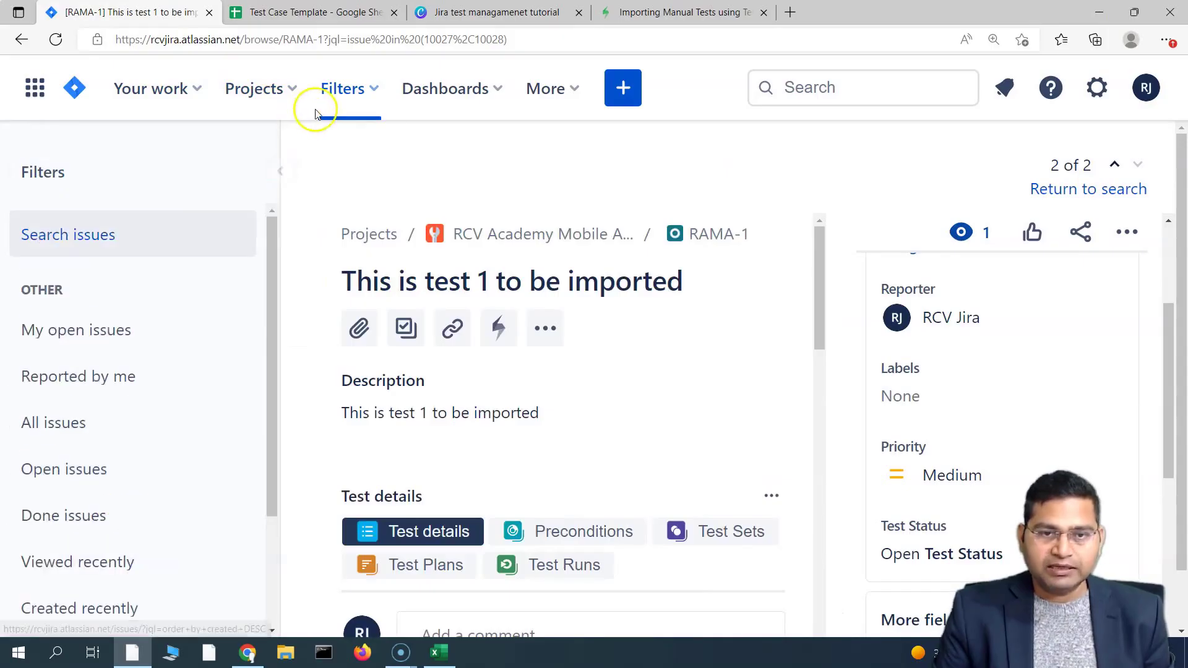
{"action": "left_click", "coordinate": [577, 93]}
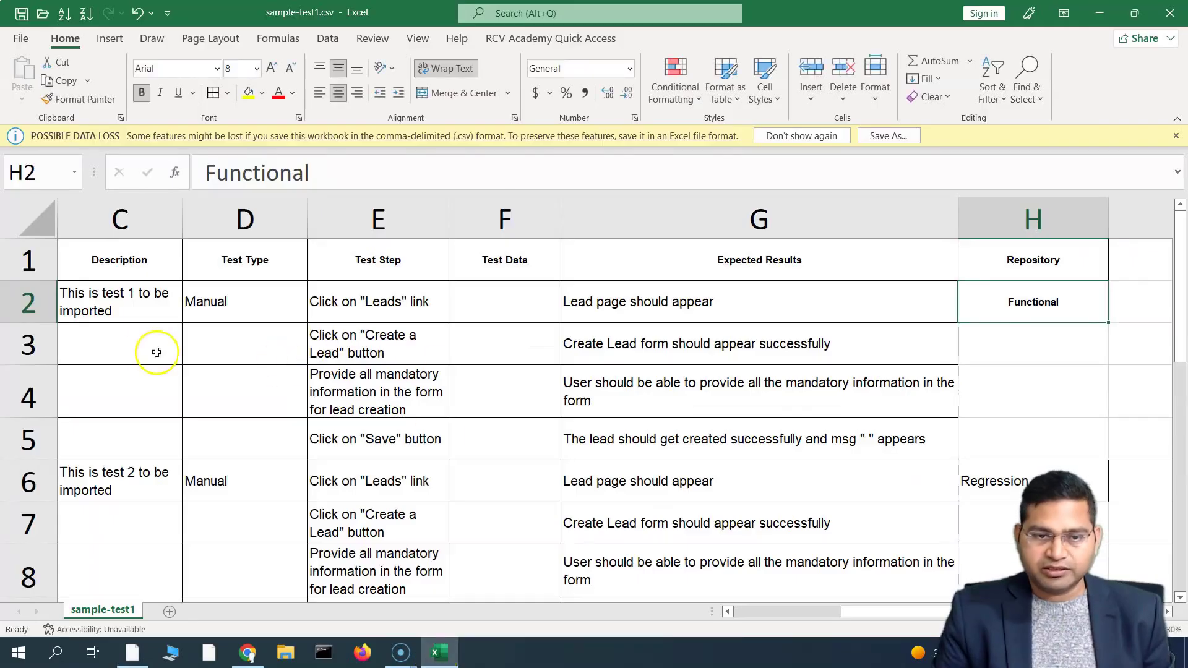
Step: Change the descriptions in C2 and C6 to test 3 and test 4
{"action": "double_click", "coordinate": [134, 294]}
{"action": "key", "text": "BackSpace"}
{"action": "type", "text": "3"}
{"action": "double_click", "coordinate": [132, 475]}
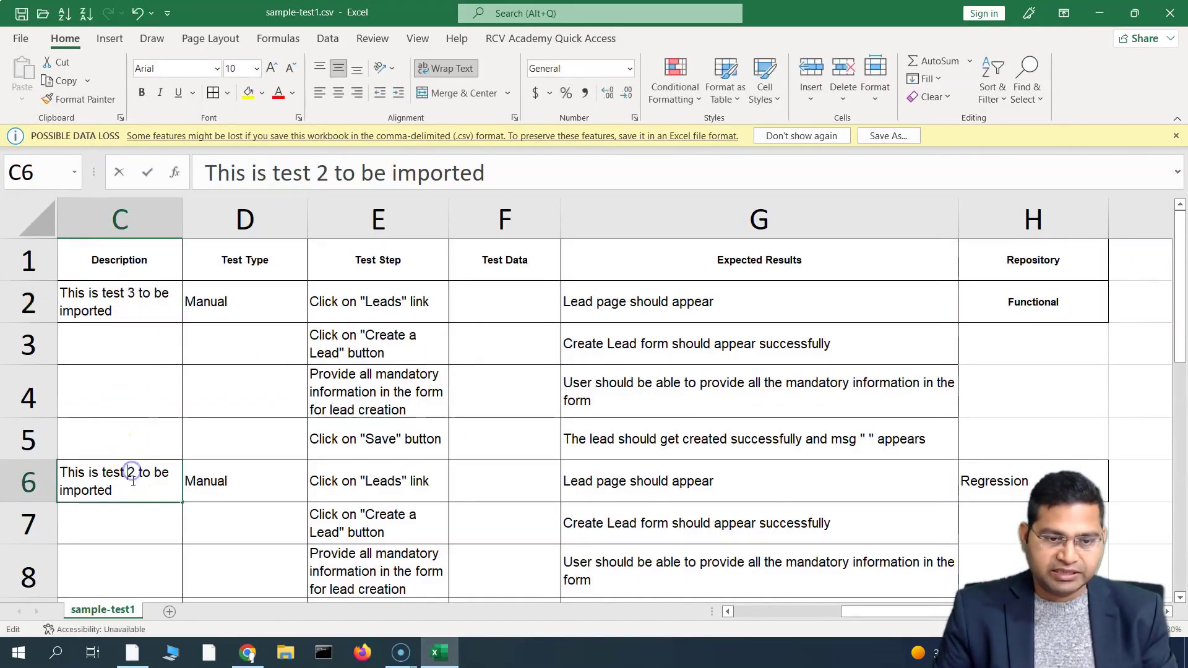
{"action": "key", "text": "BackSpace"}
{"action": "type", "text": "4"}
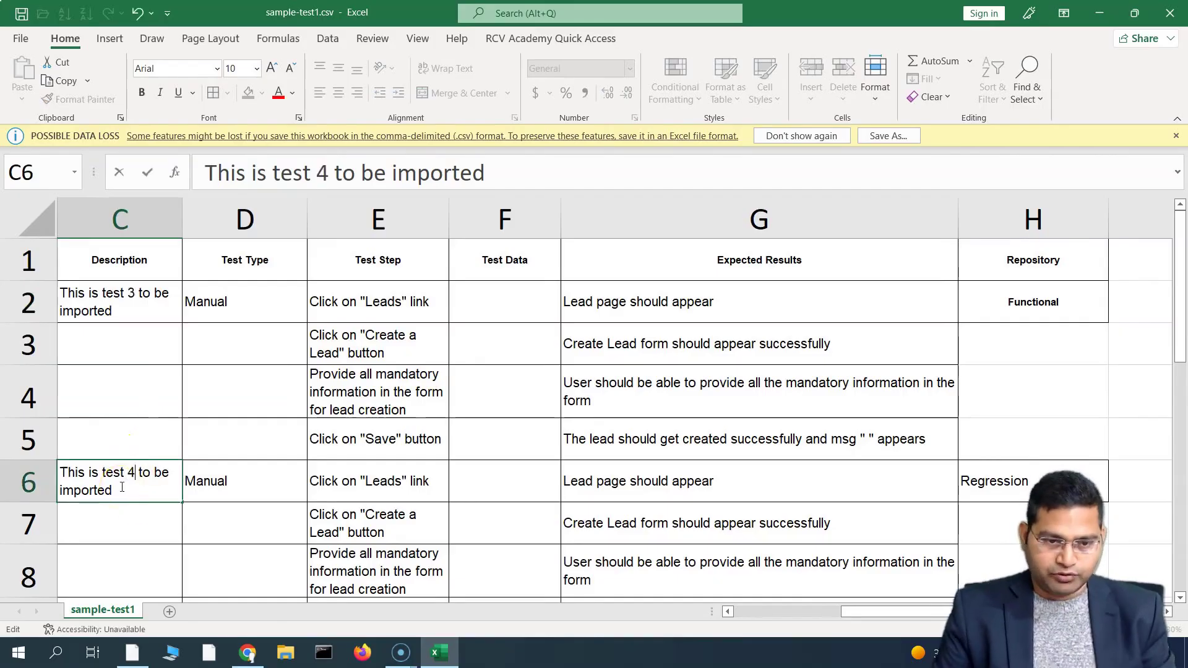
{"action": "left_click_drag", "start_coordinate": [848, 615], "coordinate": [634, 608]}
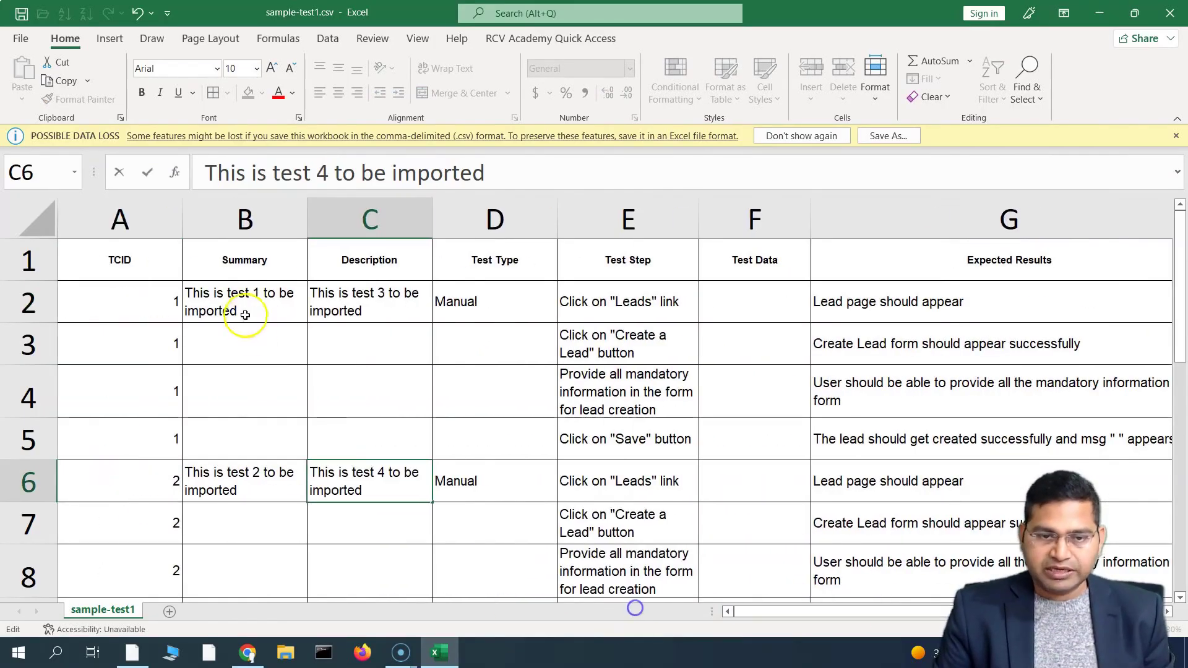
{"action": "left_click", "coordinate": [245, 315]}
Step: Renumber the summaries in B2 and B6 to test 3 and test 4
{"action": "double_click", "coordinate": [260, 290]}
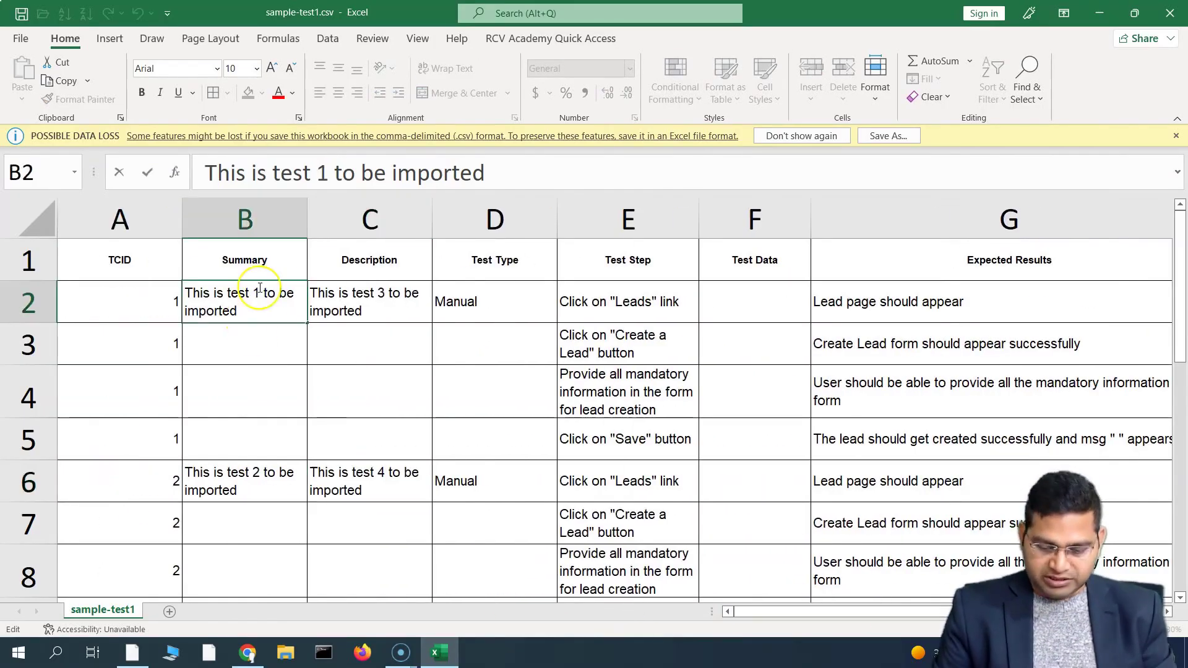
{"action": "left_click", "coordinate": [247, 477]}
{"action": "double_click", "coordinate": [257, 474]}
{"action": "key", "text": "BackSpace"}
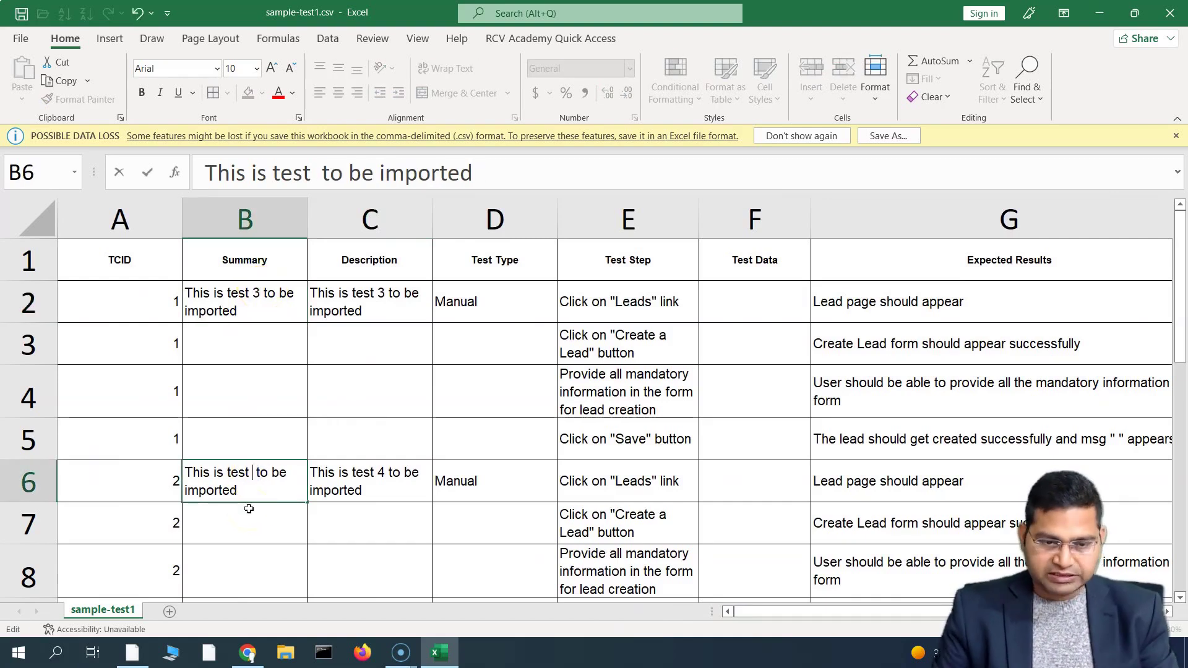
{"action": "type", "text": "4"}
{"action": "left_click", "coordinate": [369, 420]}
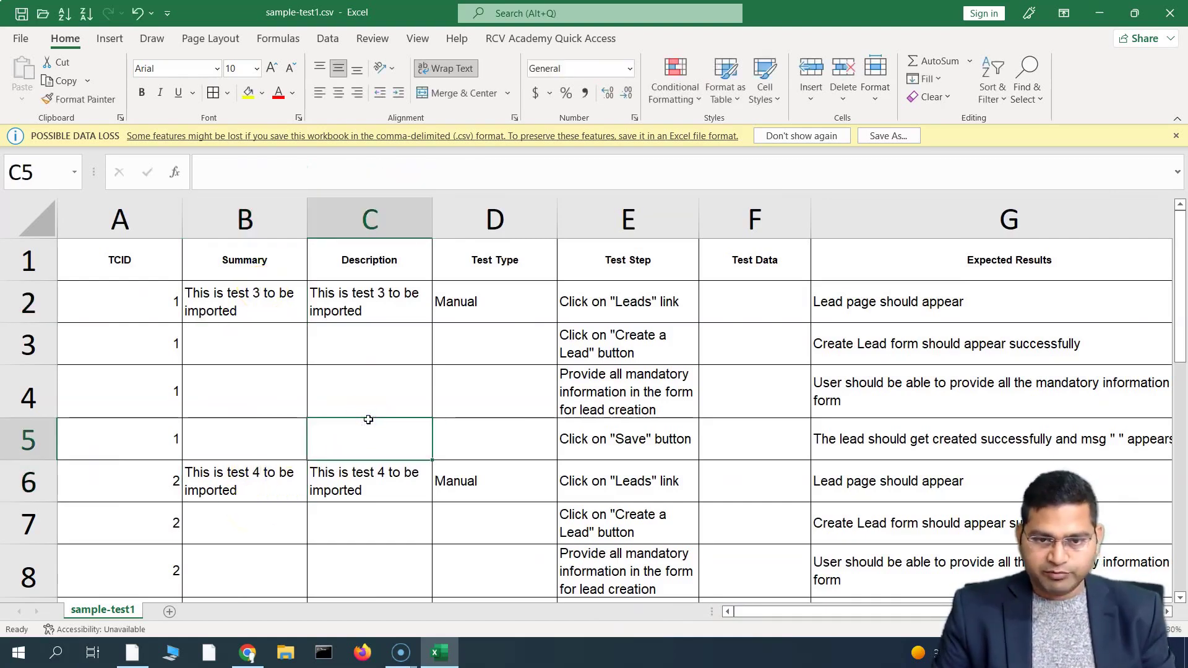
{"action": "left_click", "coordinate": [1099, 12]}
Step: Start an Xray Test Case Importer CSV import using sample-test1.csv
{"action": "scroll", "coordinate": [108, 470], "scroll_direction": "down", "scroll_amount": 10}
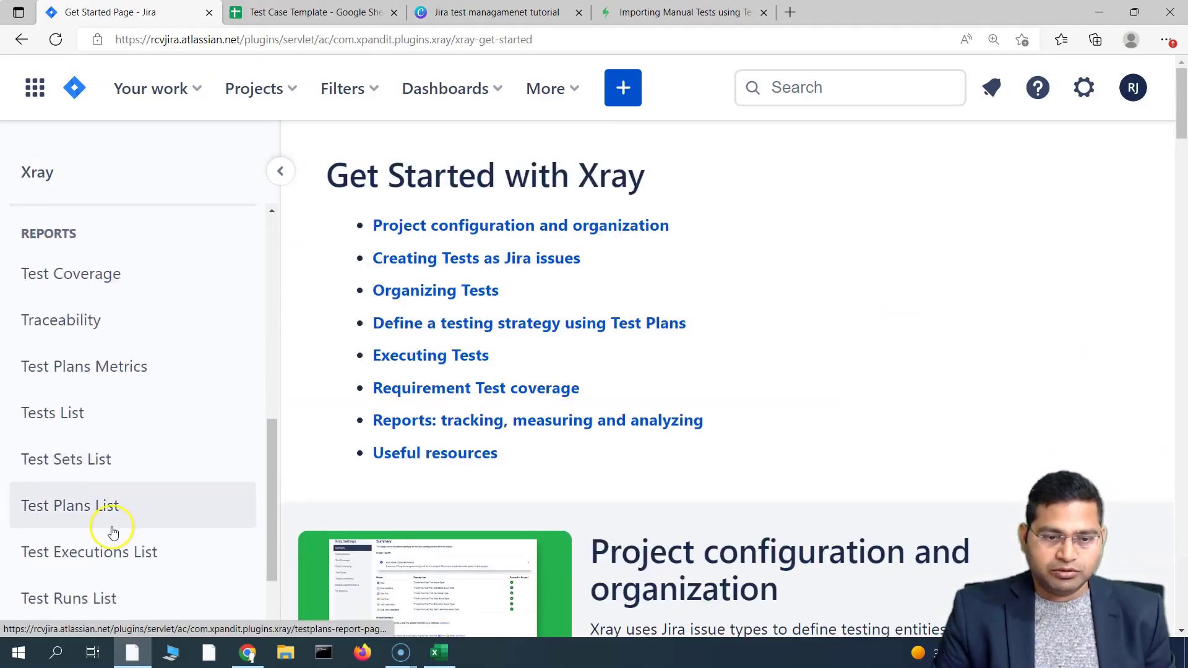
{"action": "scroll", "coordinate": [113, 532], "scroll_direction": "down", "scroll_amount": 2}
{"action": "left_click", "coordinate": [116, 564]}
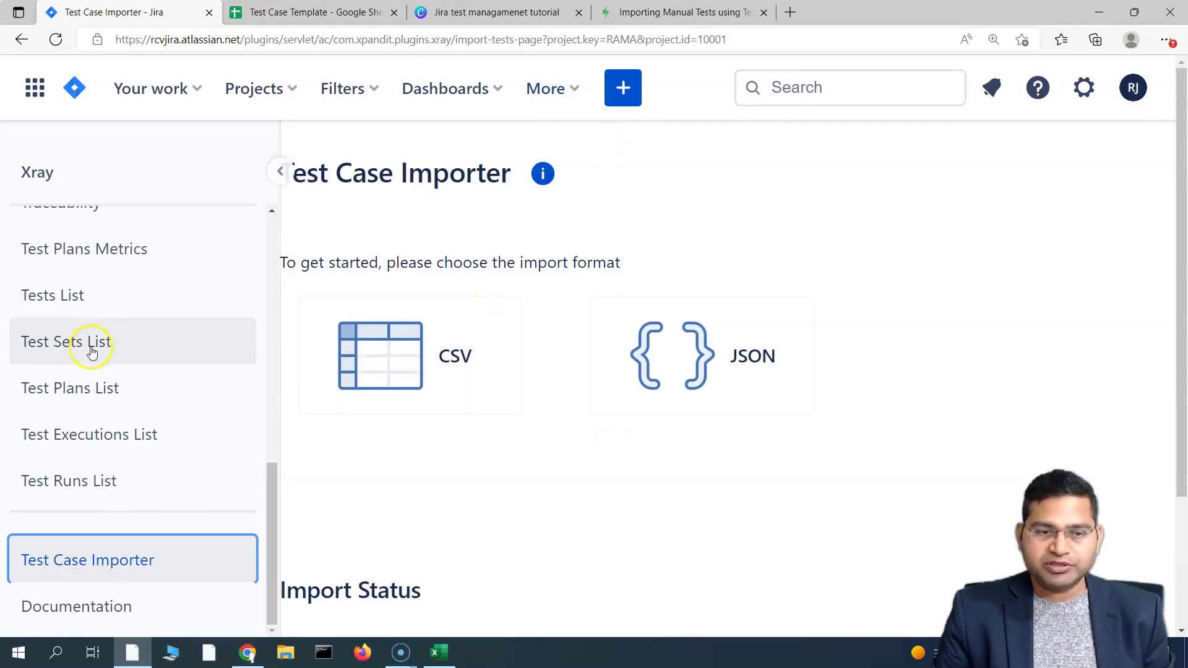
{"action": "left_click", "coordinate": [279, 171]}
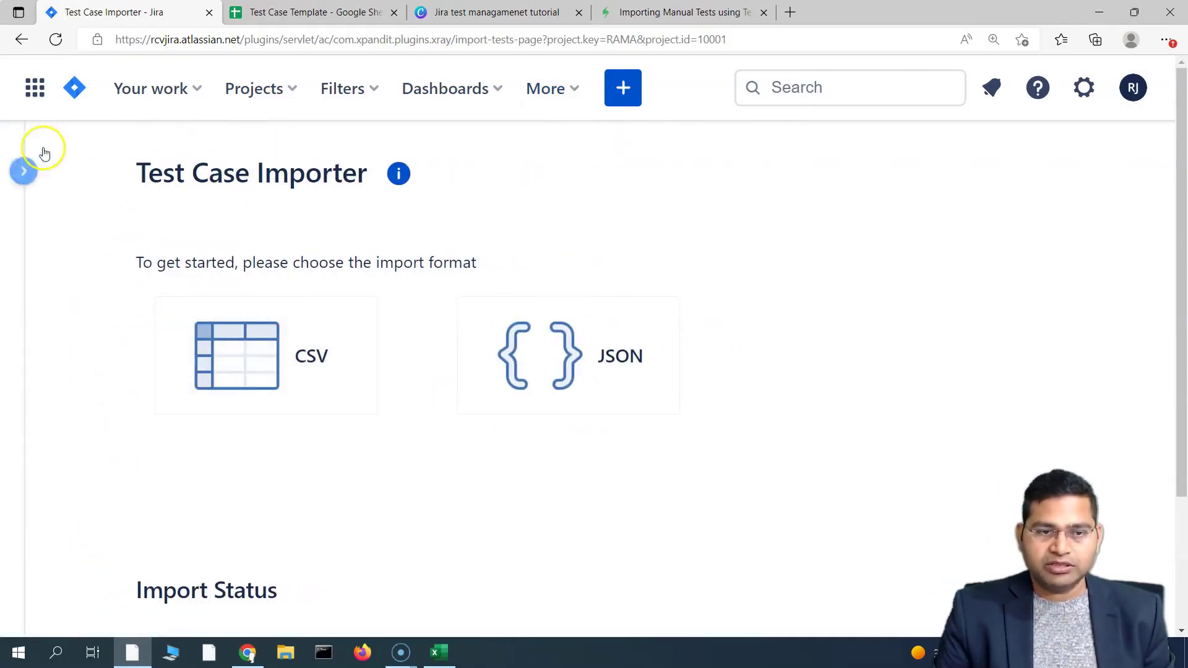
{"action": "left_click", "coordinate": [236, 345]}
{"action": "scroll", "coordinate": [365, 340], "scroll_direction": "down", "scroll_amount": 4}
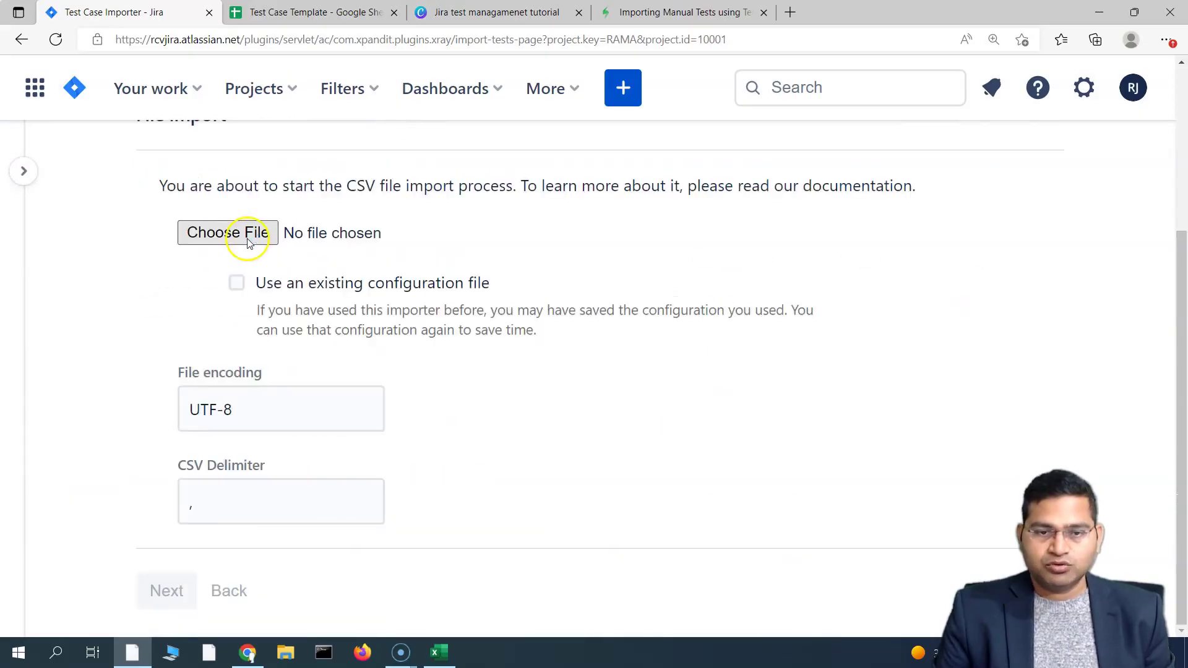
{"action": "left_click", "coordinate": [254, 239]}
{"action": "left_click", "coordinate": [841, 479]}
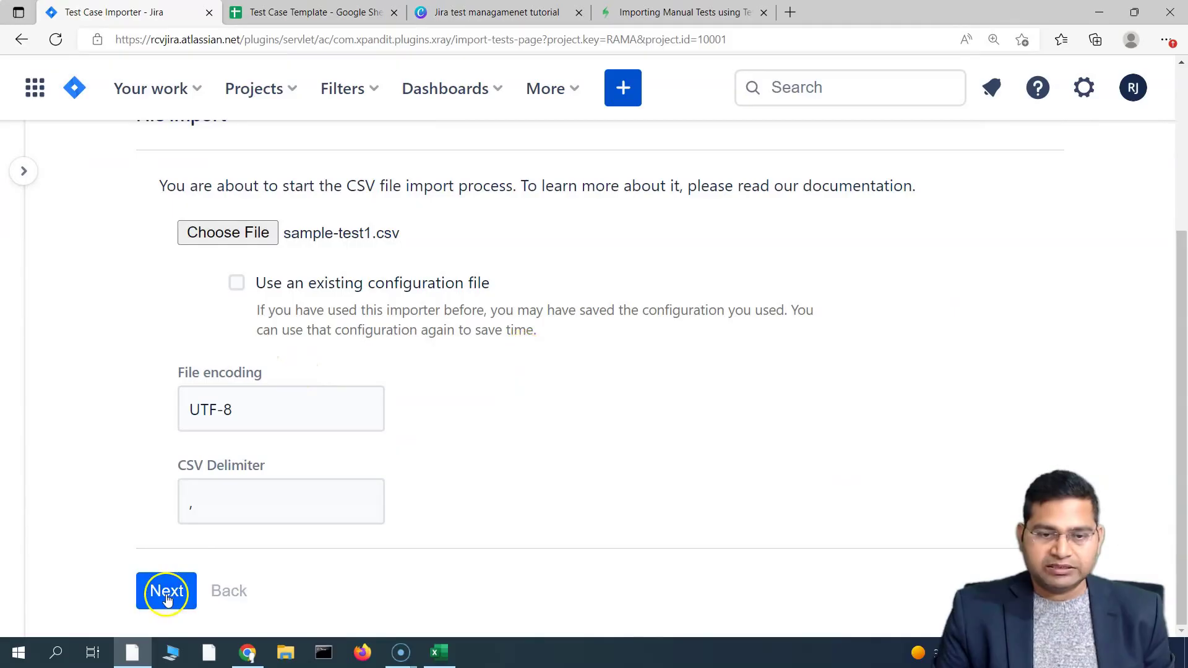
{"action": "left_click", "coordinate": [165, 594]}
Step: Target RCV Academy Mobile App with Create Test Repository folders turned on, then continue to Map fields
{"action": "scroll", "coordinate": [235, 411], "scroll_direction": "up", "scroll_amount": 3}
{"action": "left_click", "coordinate": [374, 403]}
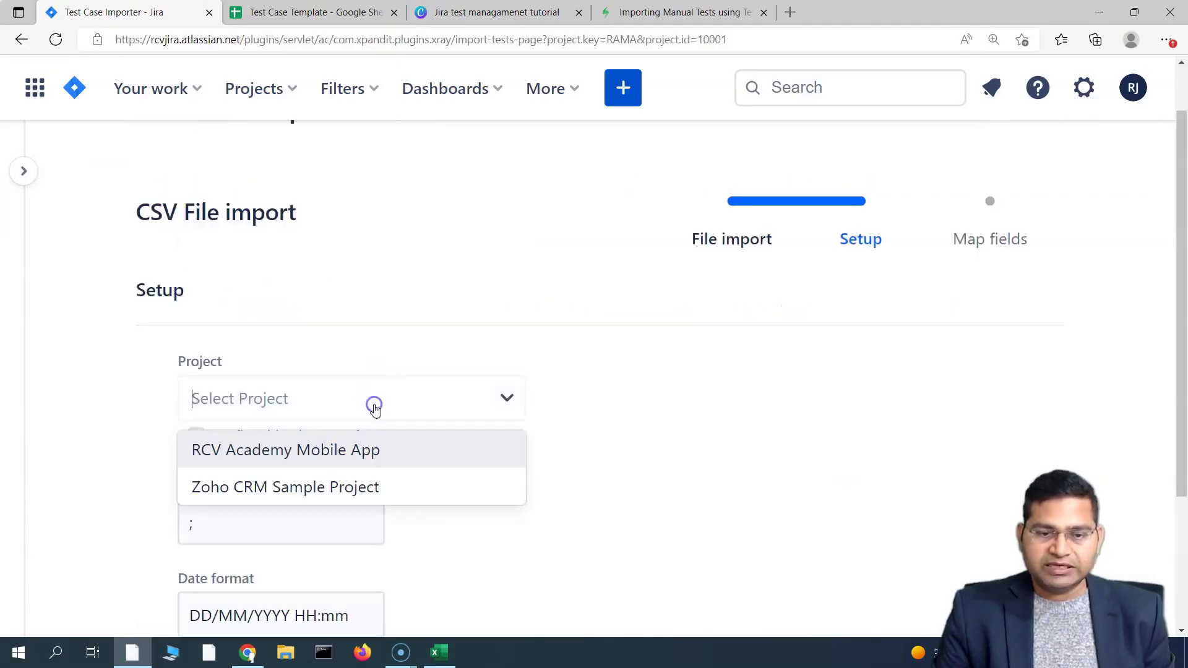
{"action": "left_click", "coordinate": [287, 454]}
{"action": "scroll", "coordinate": [621, 305], "scroll_direction": "down", "scroll_amount": 3}
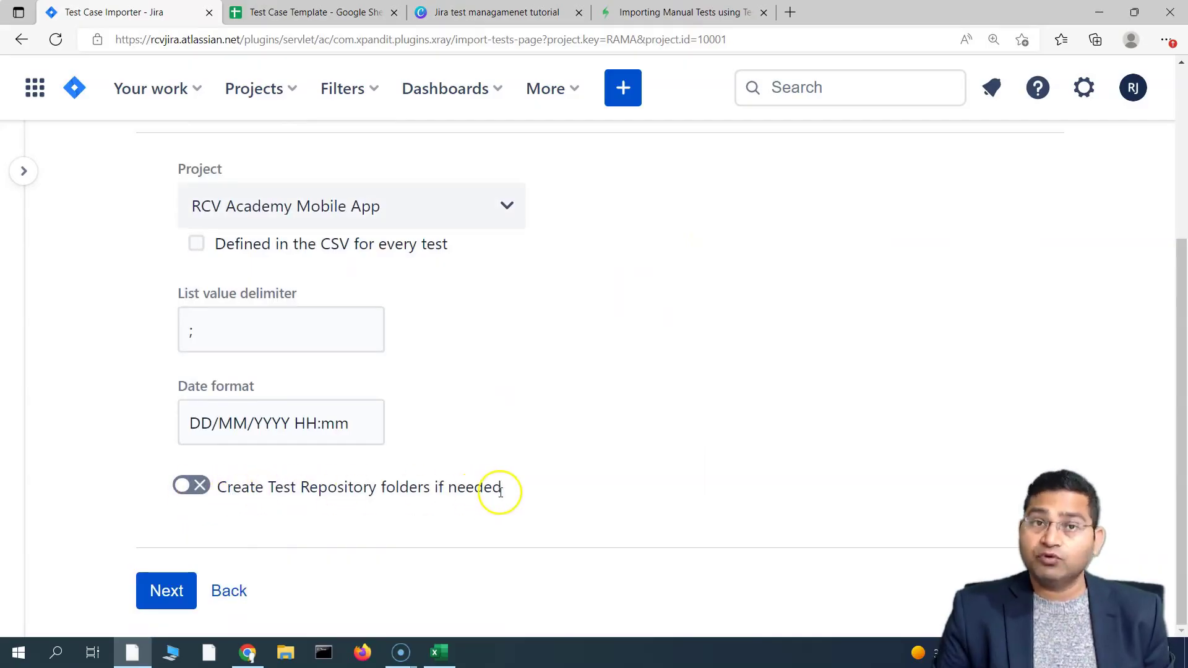
{"action": "left_click", "coordinate": [191, 486]}
{"action": "left_click", "coordinate": [163, 589]}
Step: Map the TCID column to Issue ID and the Summary column to Summary
{"action": "scroll", "coordinate": [532, 228], "scroll_direction": "down", "scroll_amount": 1}
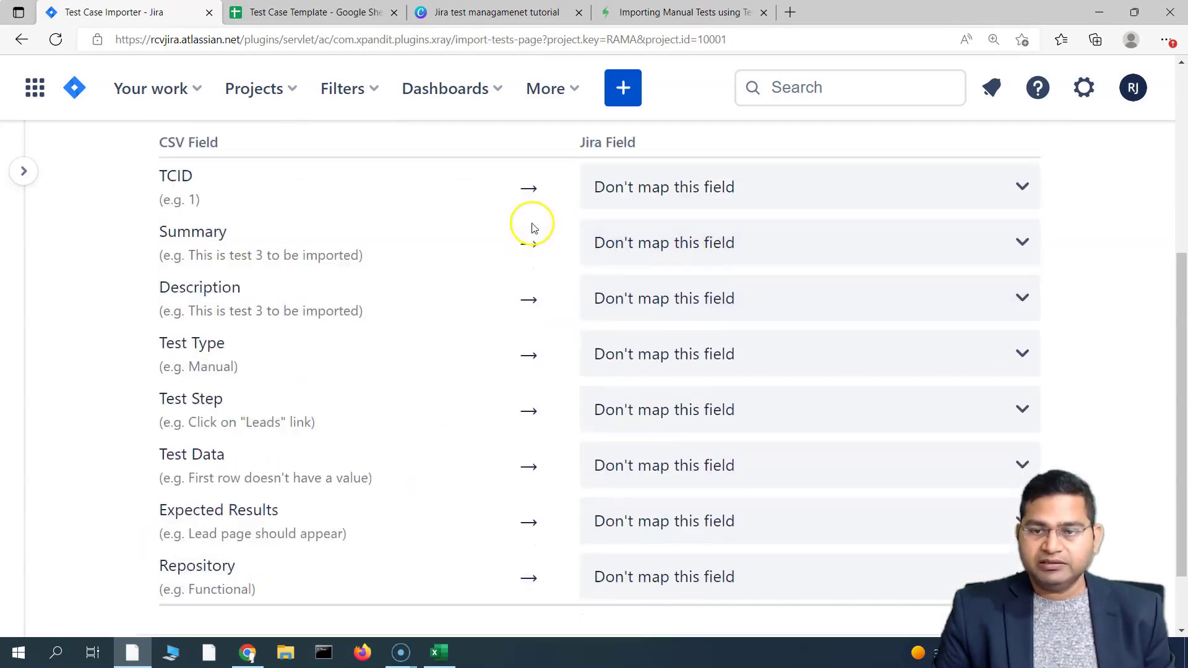
{"action": "scroll", "coordinate": [532, 227], "scroll_direction": "up", "scroll_amount": 1}
{"action": "left_click", "coordinate": [825, 273]}
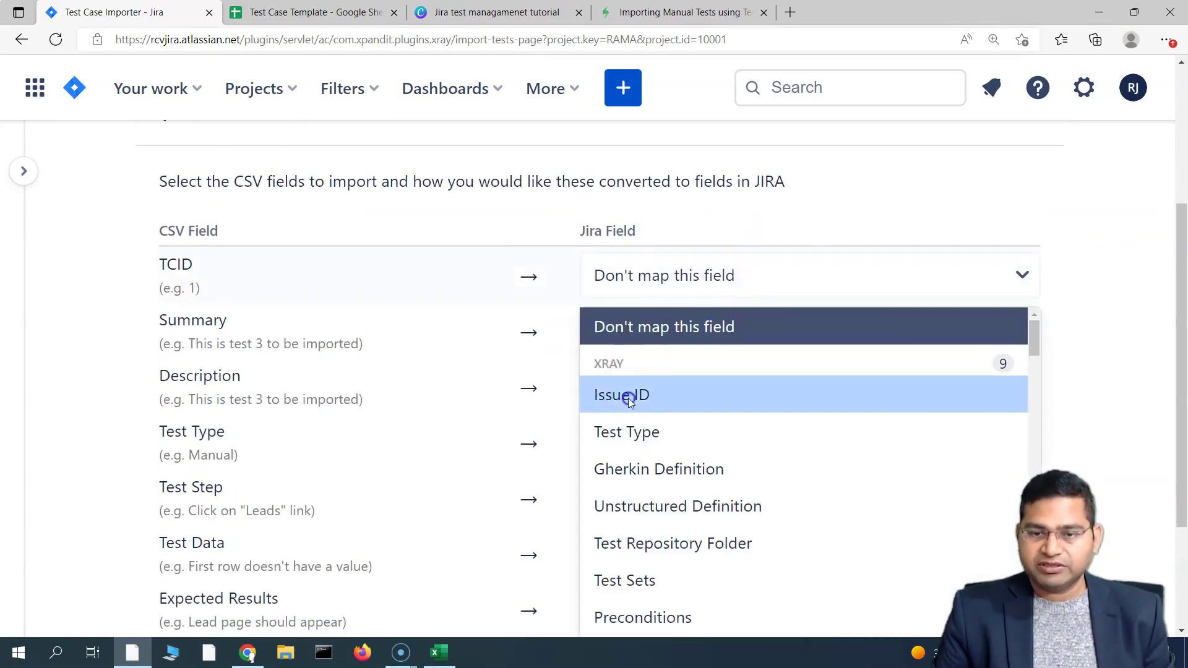
{"action": "left_click", "coordinate": [627, 399]}
{"action": "scroll", "coordinate": [416, 392], "scroll_direction": "down", "scroll_amount": 3}
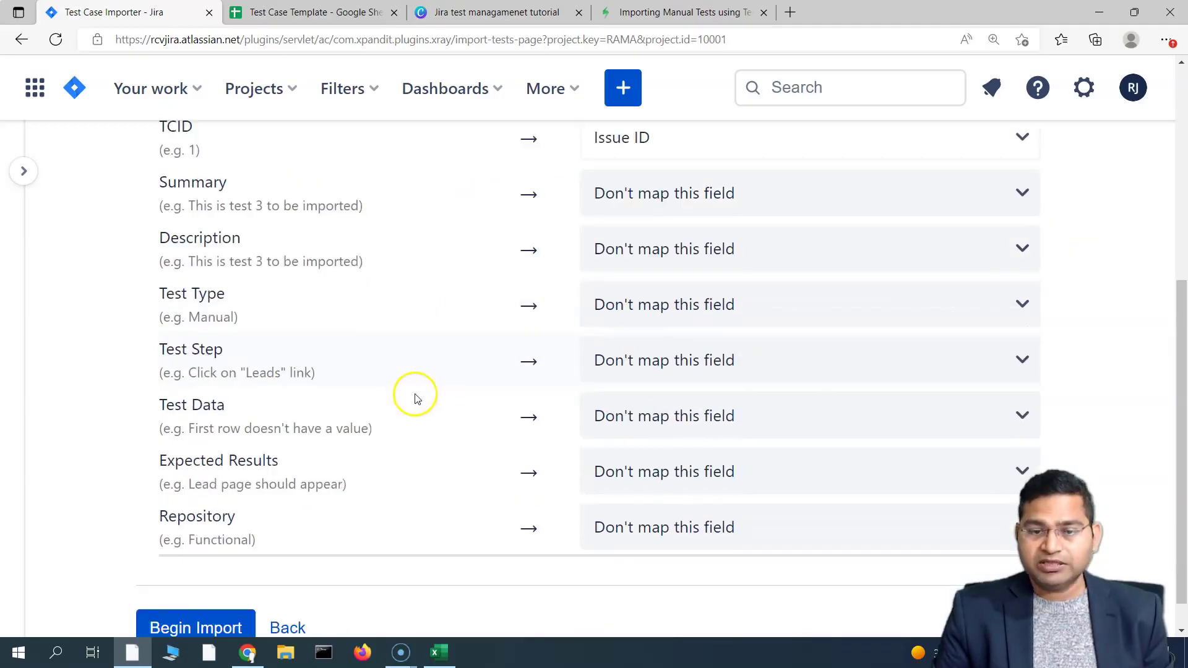
{"action": "scroll", "coordinate": [418, 394], "scroll_direction": "up", "scroll_amount": 3}
{"action": "left_click", "coordinate": [649, 328]}
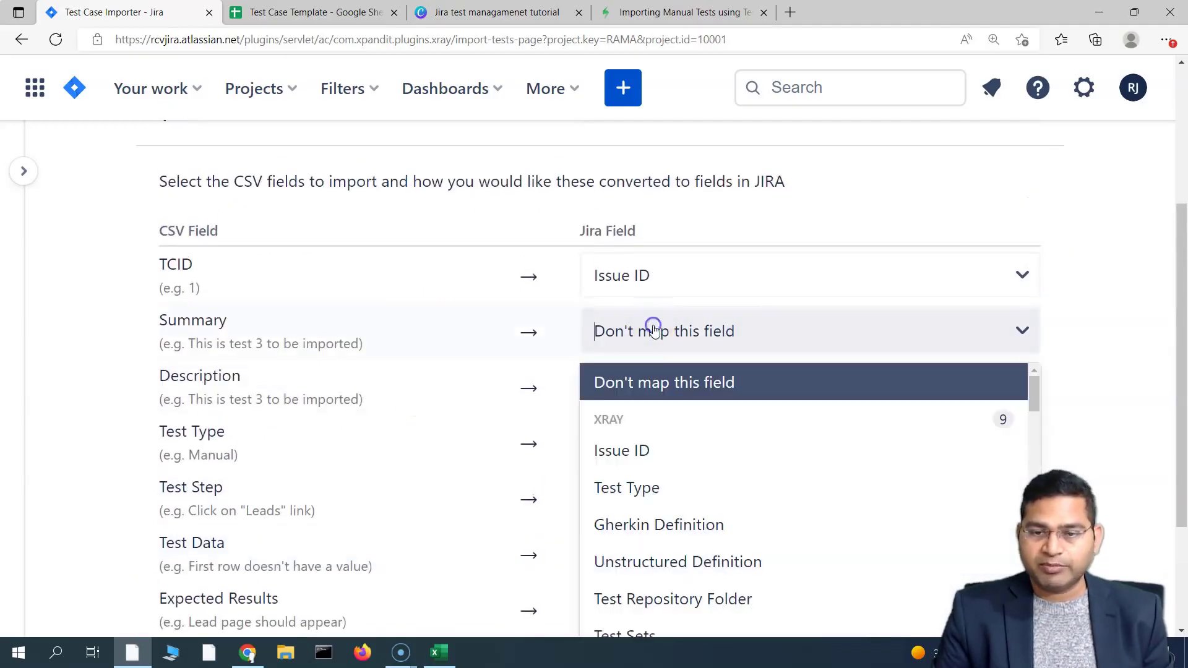
{"action": "type", "text": "sum"}
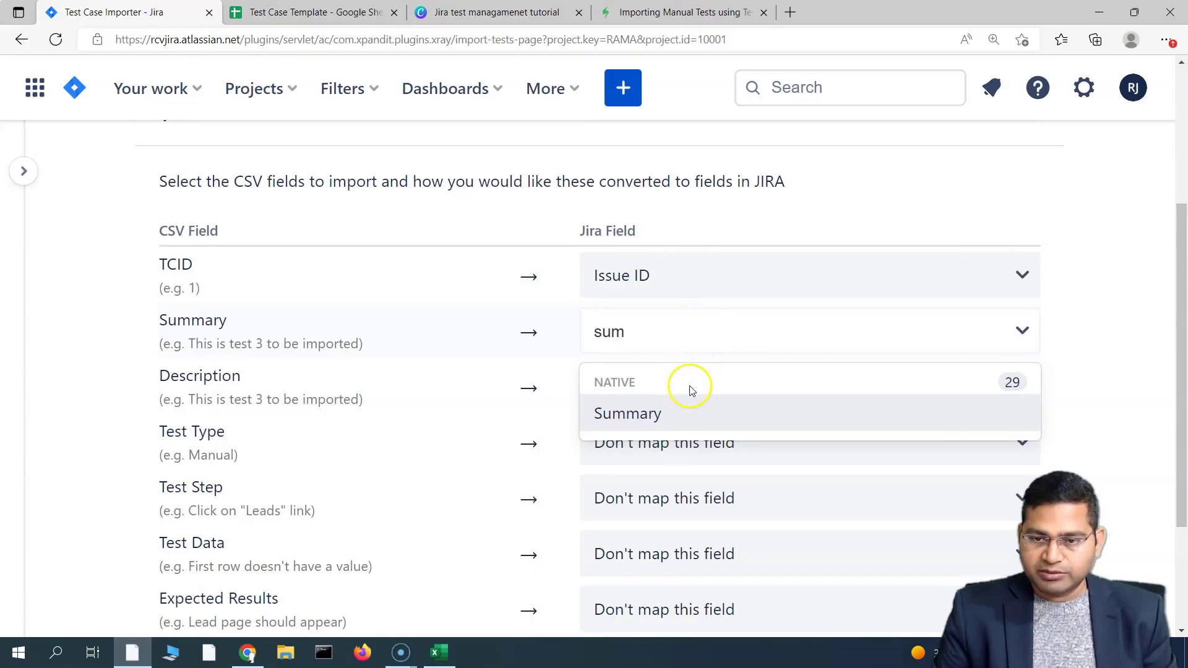
{"action": "left_click", "coordinate": [686, 406]}
Step: Map the Description and Test Type columns to their matching Jira fields
{"action": "left_click", "coordinate": [684, 403]}
{"action": "type", "text": "des"}
{"action": "left_click", "coordinate": [697, 470]}
{"action": "left_click", "coordinate": [663, 444]}
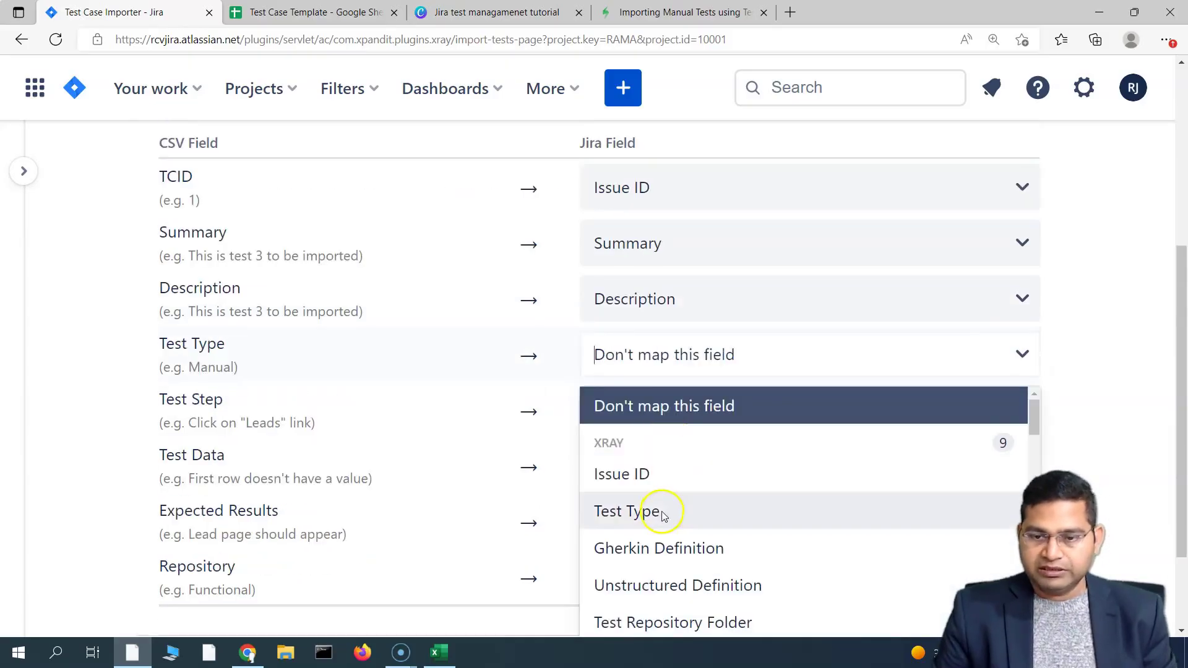
{"action": "left_click", "coordinate": [663, 515]}
Step: Map Test Step to the Action step field and Repository to Test Repository Folder
{"action": "left_click", "coordinate": [674, 412]}
{"action": "scroll", "coordinate": [740, 488], "scroll_direction": "down", "scroll_amount": 6}
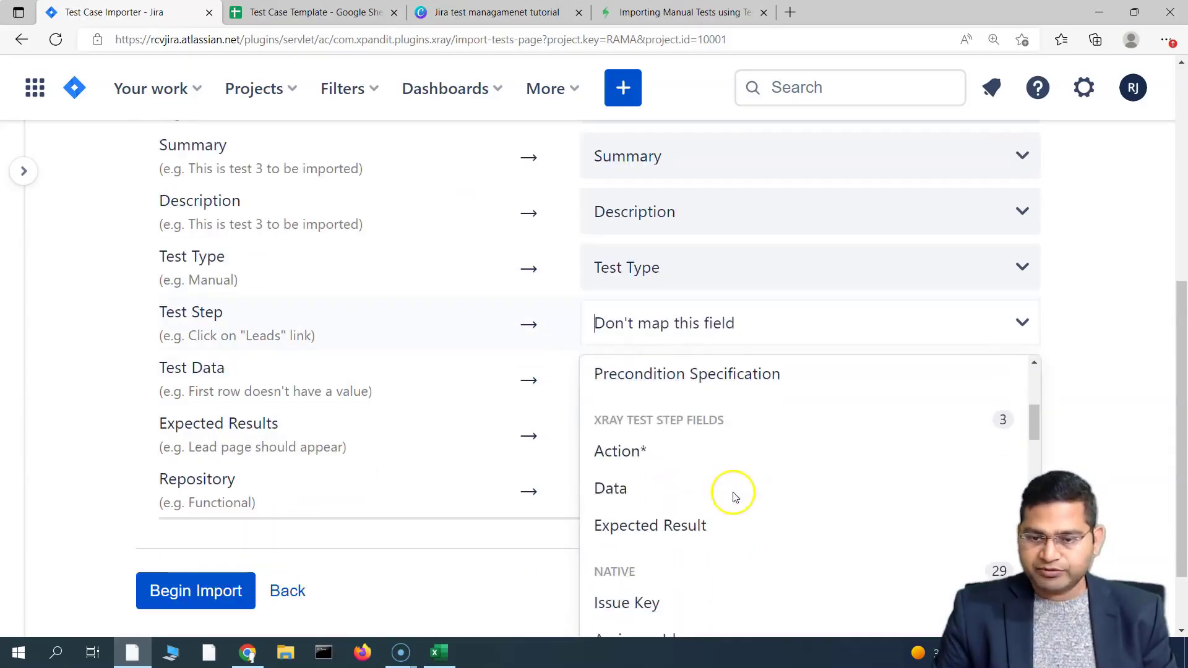
{"action": "left_click", "coordinate": [658, 458]}
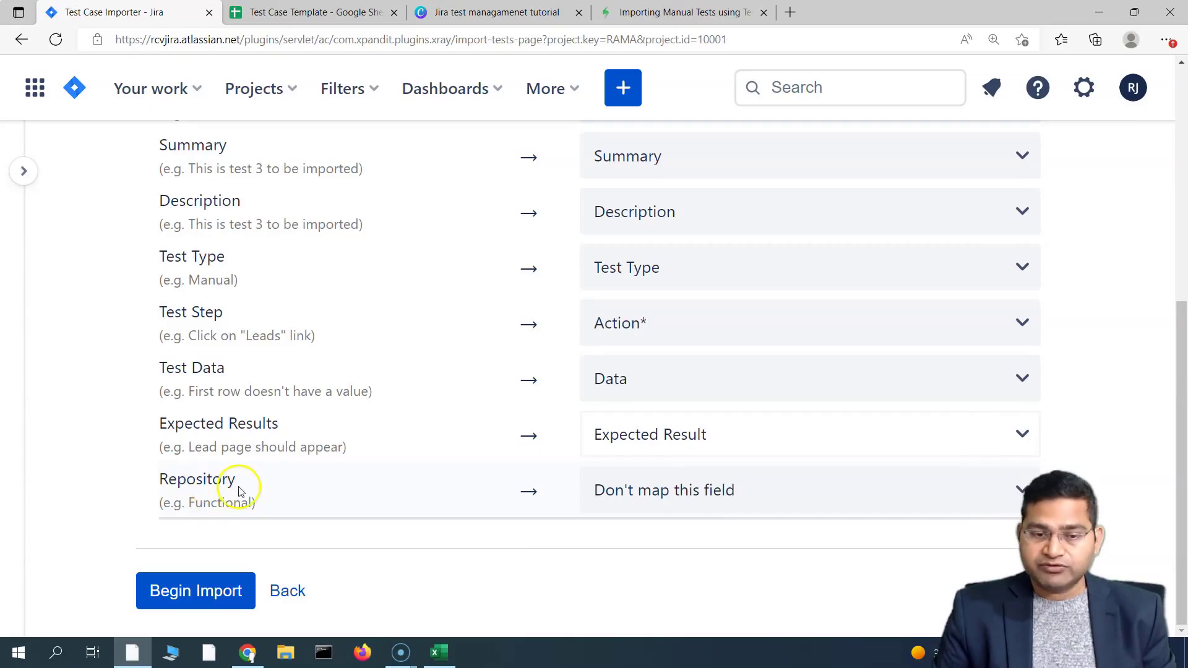
{"action": "left_click", "coordinate": [678, 495]}
{"action": "scroll", "coordinate": [539, 543], "scroll_direction": "down", "scroll_amount": 4}
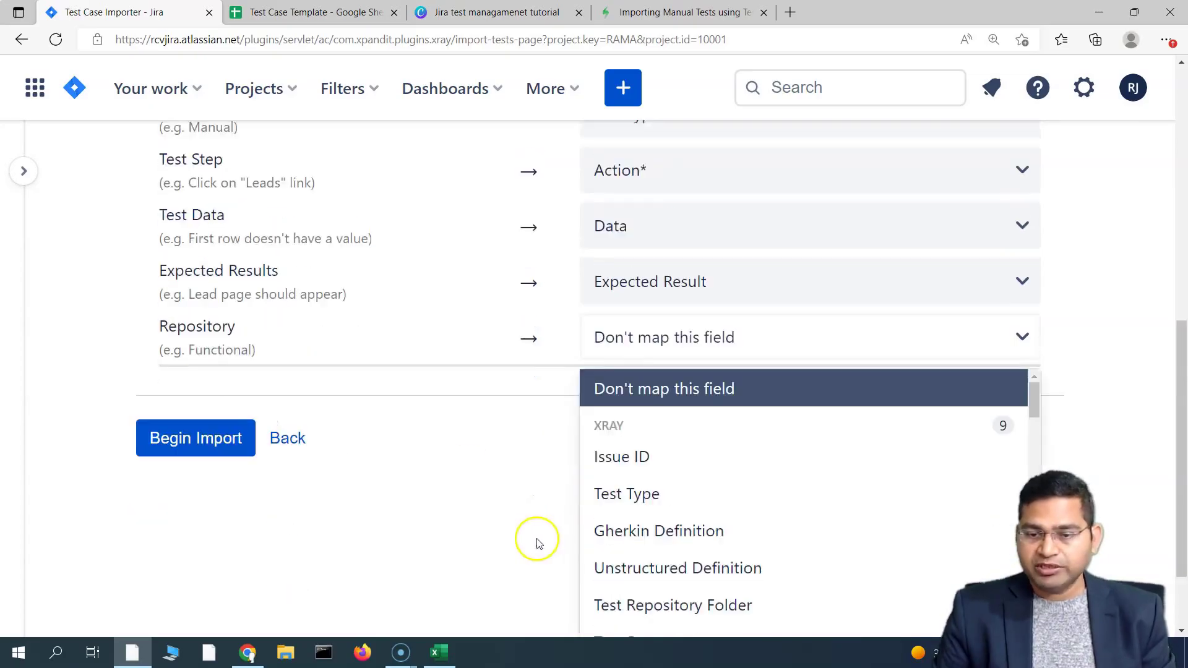
{"action": "left_click", "coordinate": [674, 498]}
Step: Import the two mapped tests and open the project's Testing Board from the Xray sidebar
{"action": "left_click", "coordinate": [184, 593]}
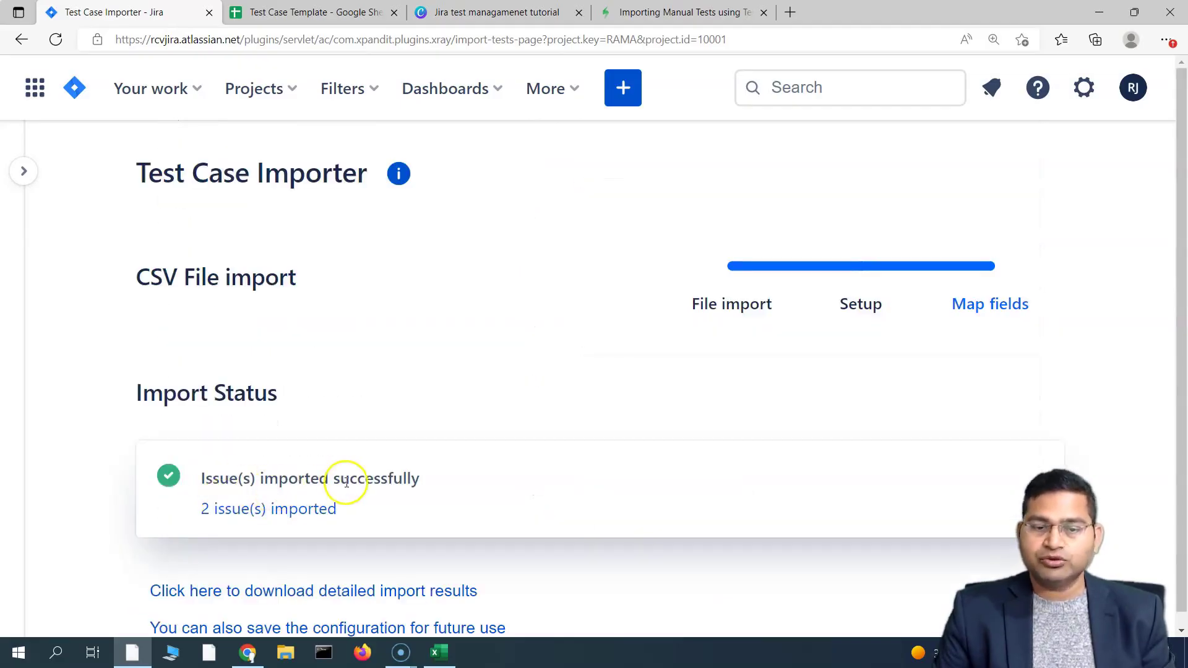
{"action": "scroll", "coordinate": [459, 492], "scroll_direction": "down", "scroll_amount": 1}
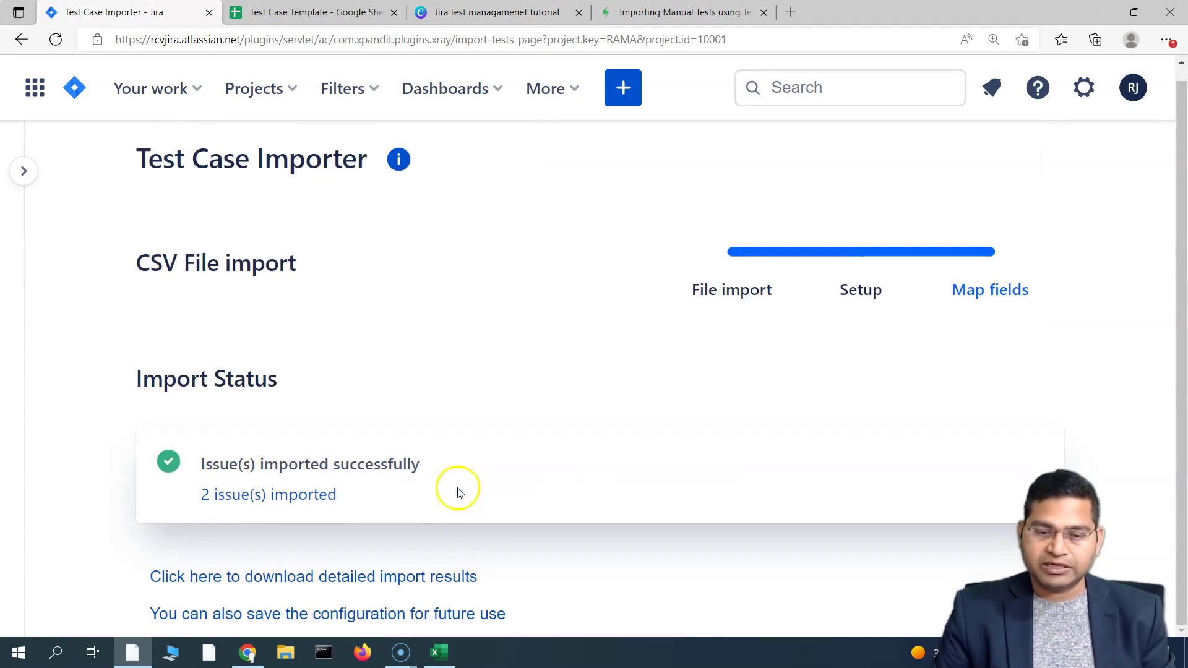
{"action": "left_click", "coordinate": [24, 175]}
{"action": "scroll", "coordinate": [158, 411], "scroll_direction": "up", "scroll_amount": 2}
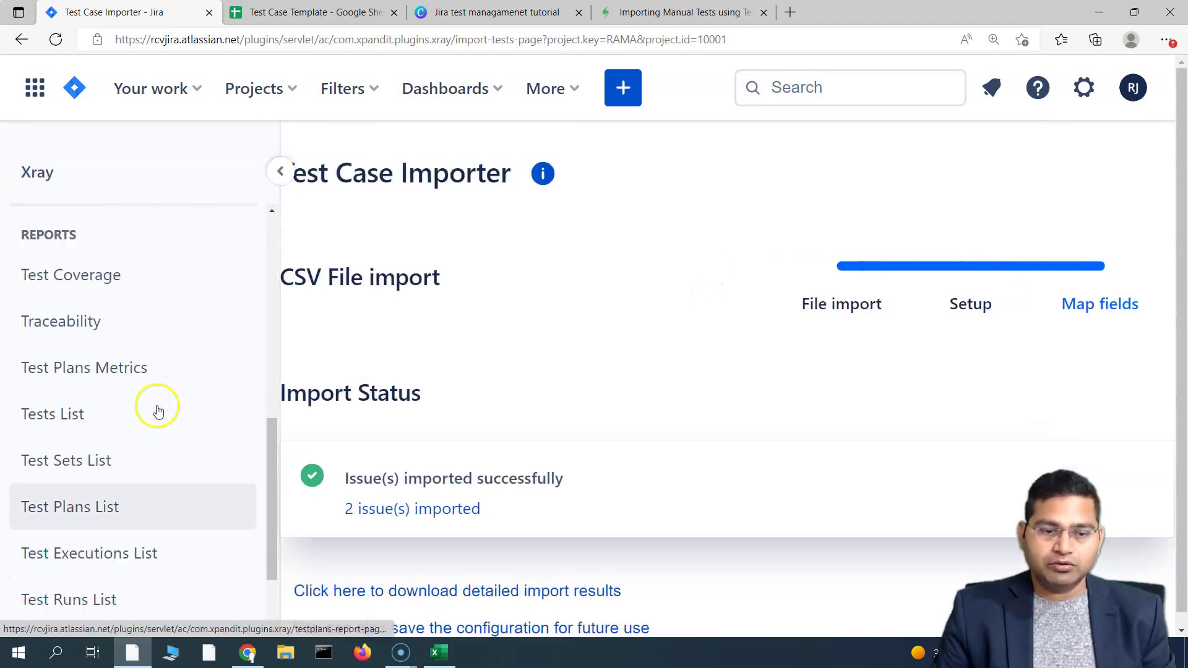
{"action": "scroll", "coordinate": [167, 427], "scroll_direction": "up", "scroll_amount": 3}
{"action": "scroll", "coordinate": [178, 443], "scroll_direction": "down", "scroll_amount": 8}
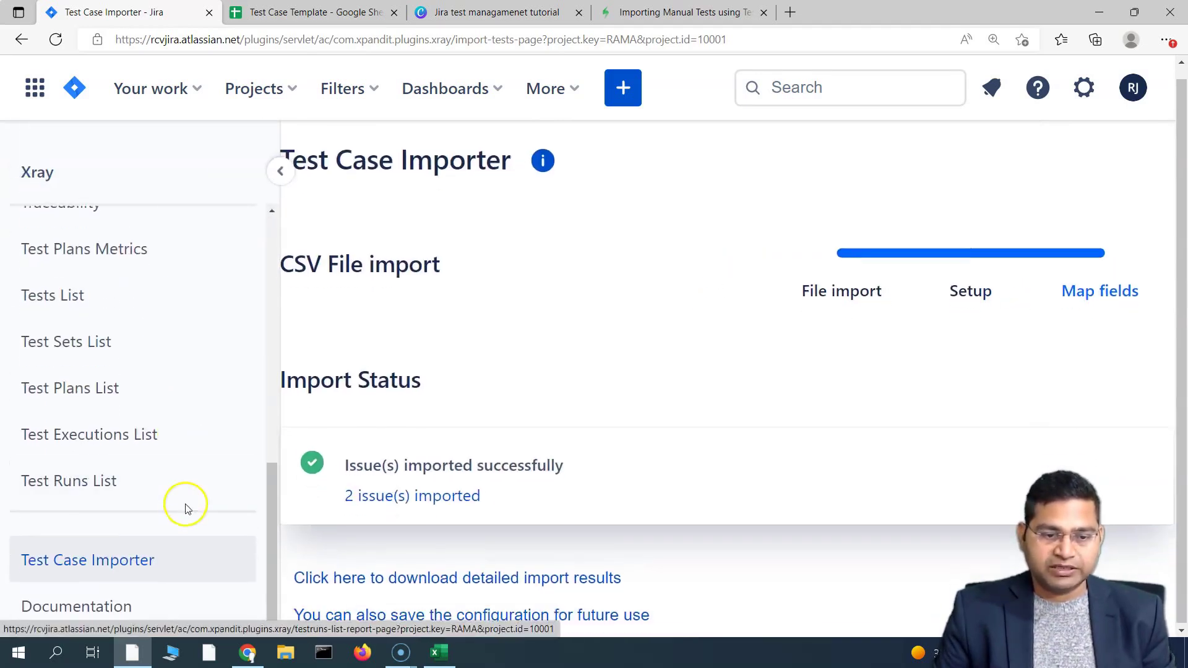
{"action": "scroll", "coordinate": [188, 433], "scroll_direction": "up", "scroll_amount": 5}
{"action": "left_click", "coordinate": [79, 282]}
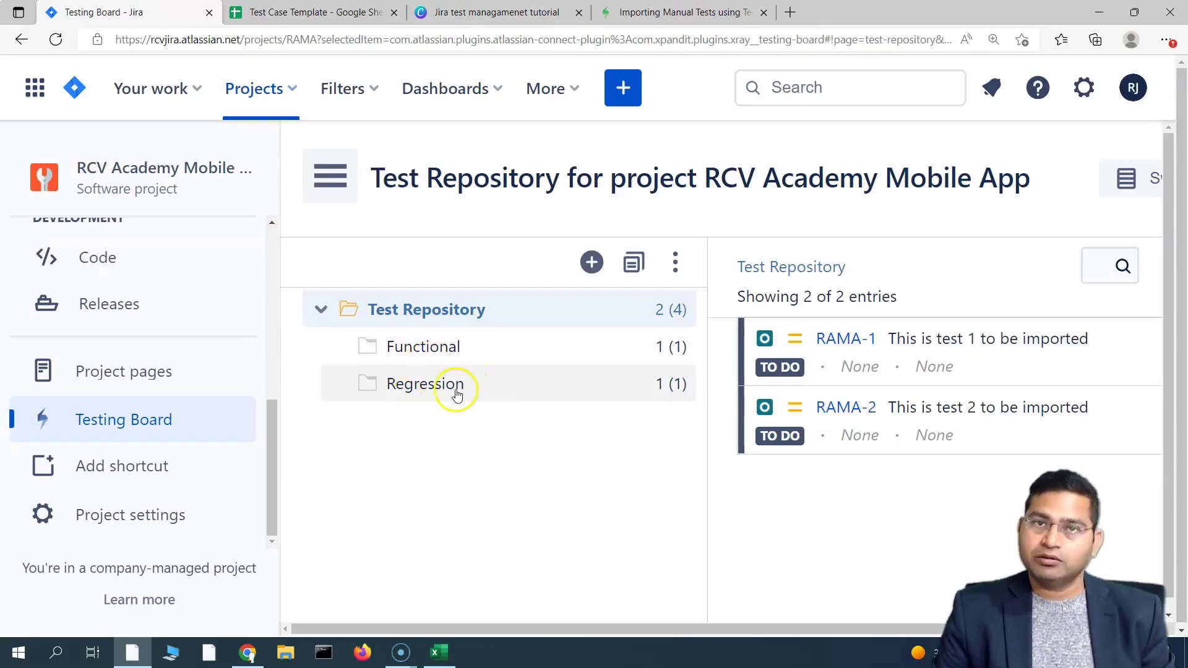
Step: Check the Functional and Regression folders, each holding one imported test
{"action": "left_click", "coordinate": [483, 353]}
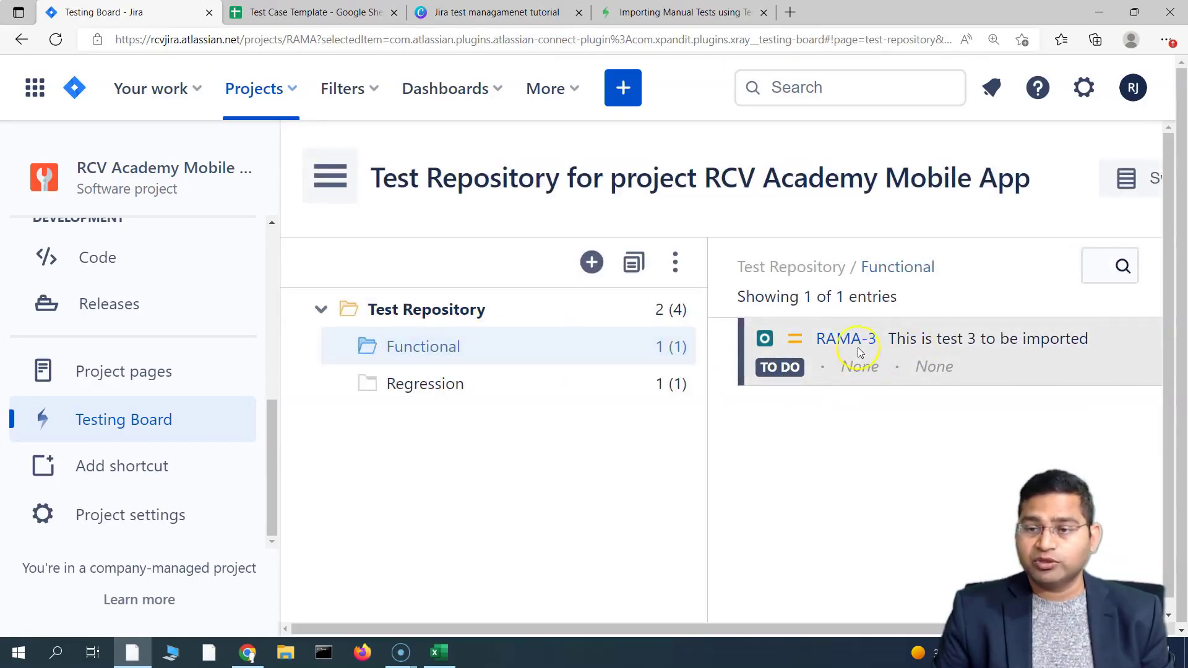
{"action": "left_click", "coordinate": [484, 390]}
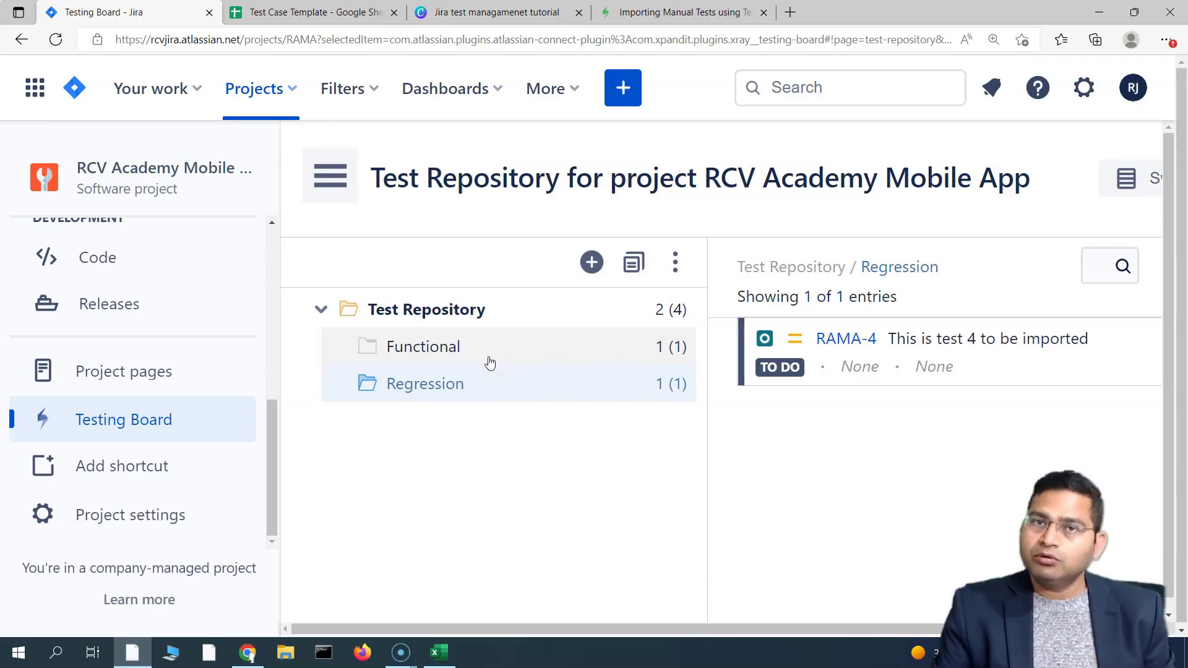
{"action": "scroll", "coordinate": [424, 480], "scroll_direction": "down", "scroll_amount": 1}
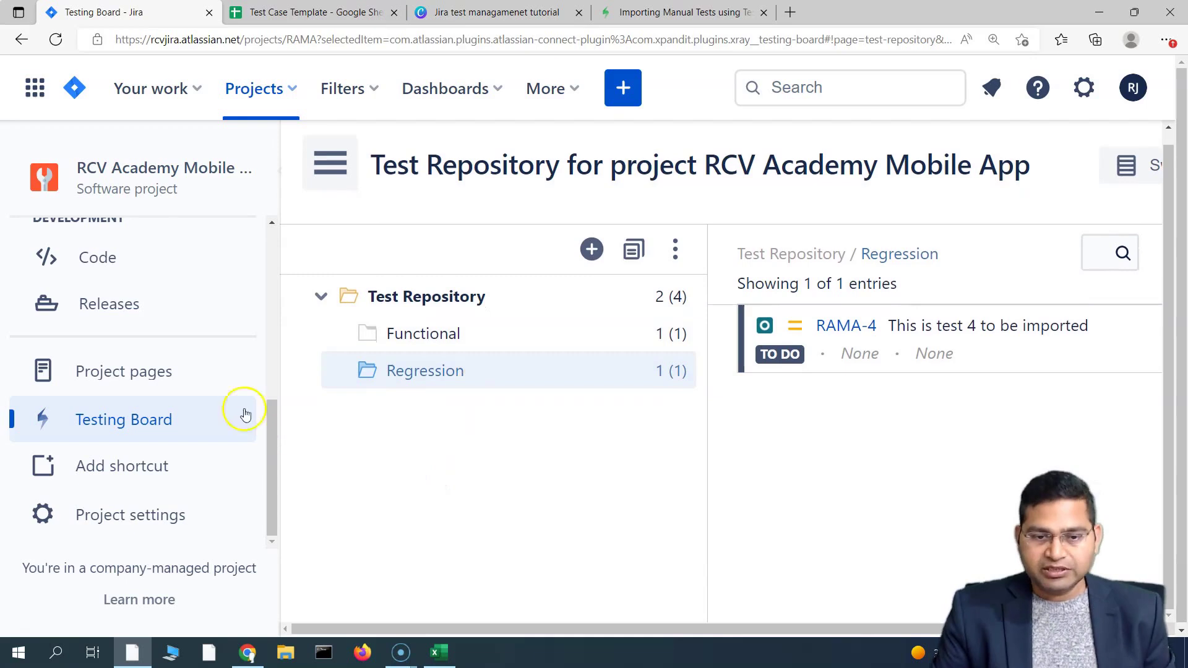
Step: Launch the Test Case Importer from the Testing Board menu and start a CSV file import
{"action": "scroll", "coordinate": [245, 413], "scroll_direction": "up", "scroll_amount": 5}
{"action": "scroll", "coordinate": [205, 459], "scroll_direction": "down", "scroll_amount": 1}
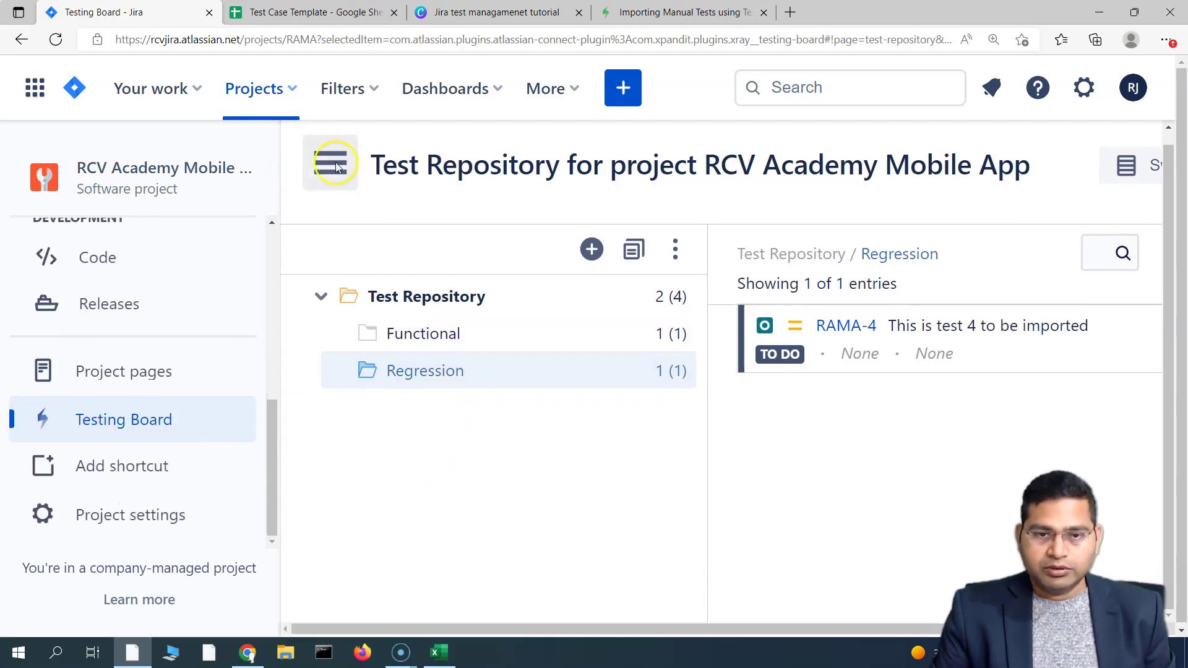
{"action": "left_click", "coordinate": [330, 163]}
{"action": "scroll", "coordinate": [472, 448], "scroll_direction": "down", "scroll_amount": 5}
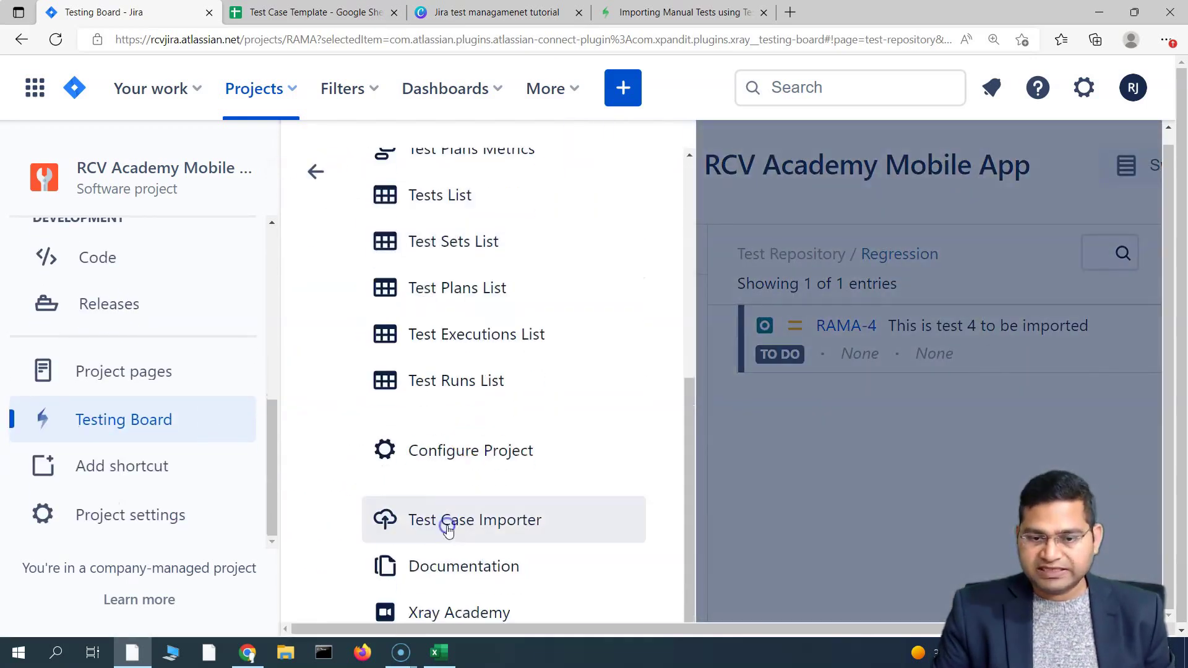
{"action": "left_click", "coordinate": [445, 521]}
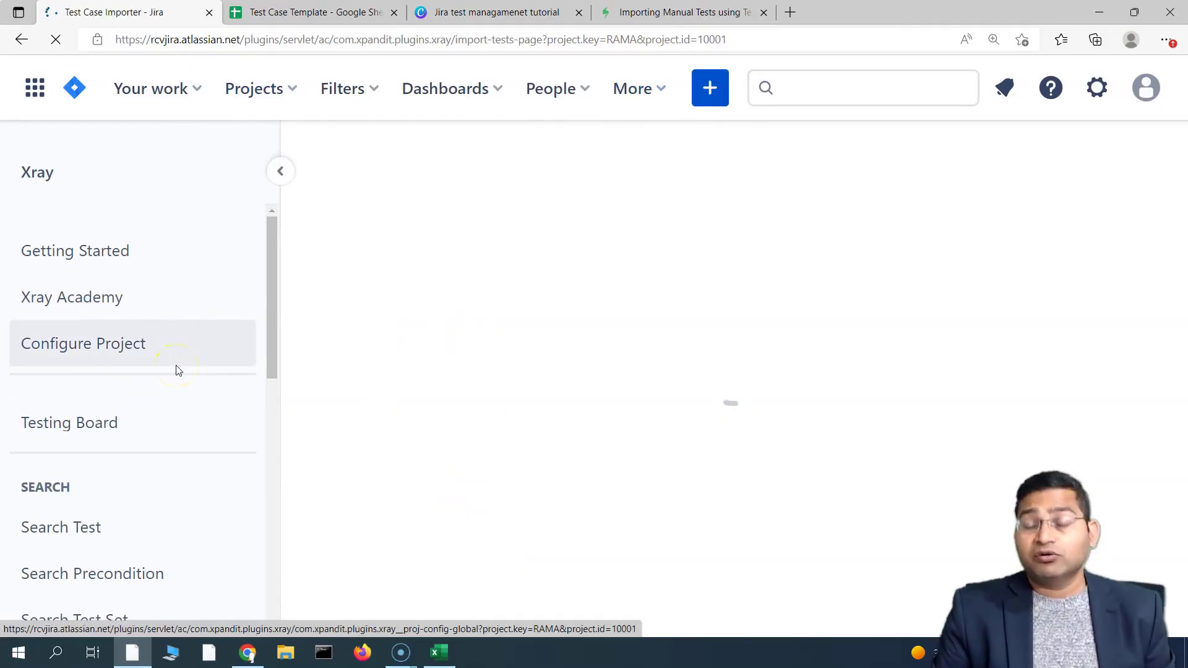
{"action": "scroll", "coordinate": [186, 420], "scroll_direction": "down", "scroll_amount": 10}
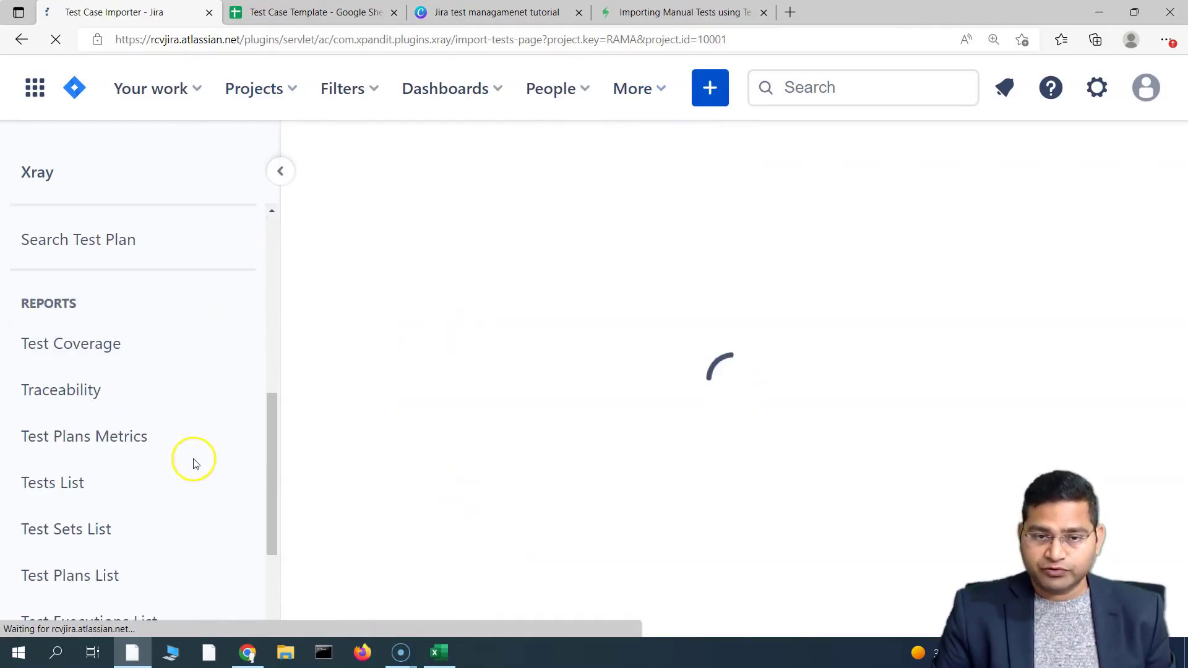
{"action": "left_click", "coordinate": [374, 365]}
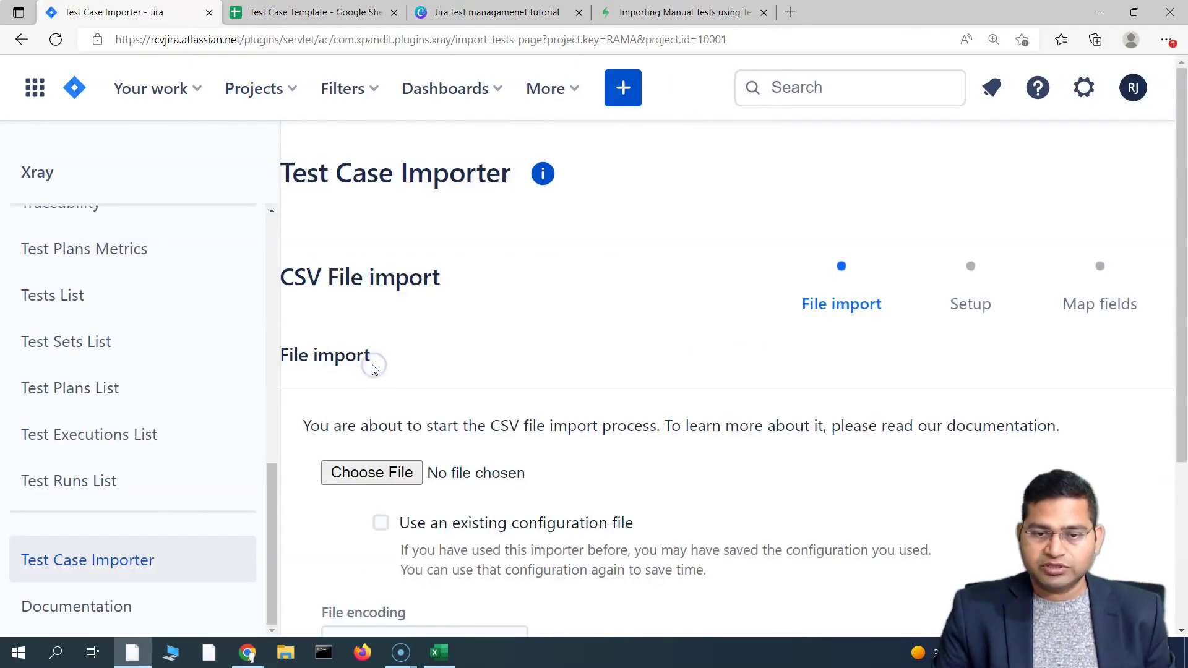
{"action": "scroll", "coordinate": [501, 382], "scroll_direction": "down", "scroll_amount": 4}
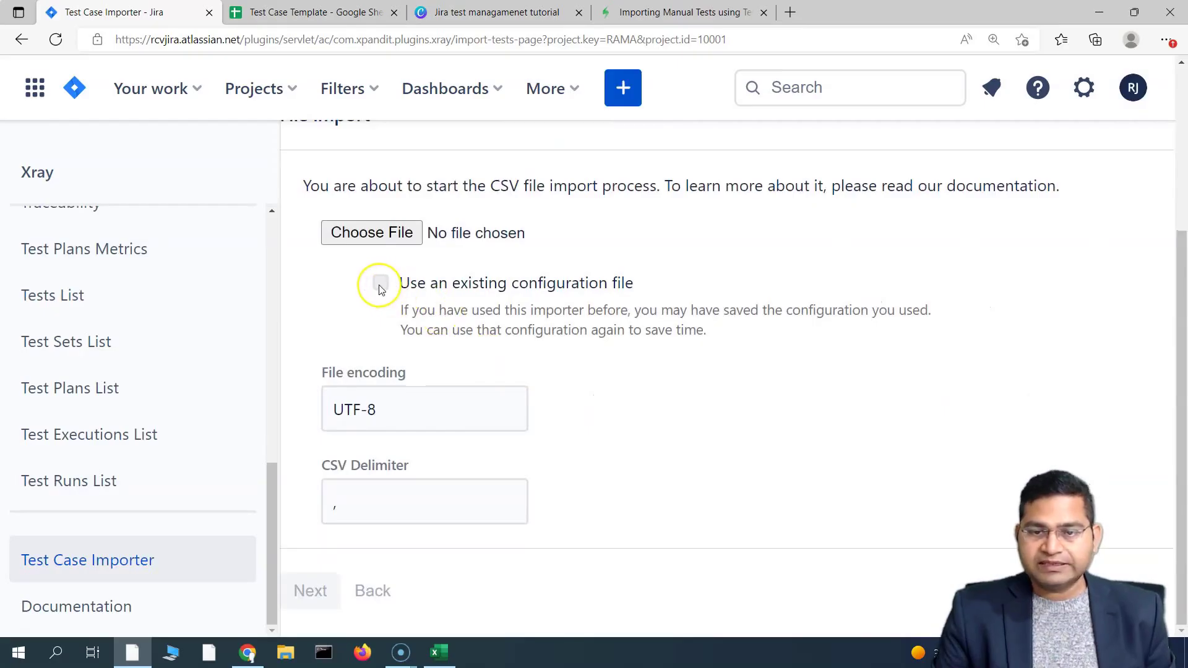
{"action": "left_click", "coordinate": [371, 232]}
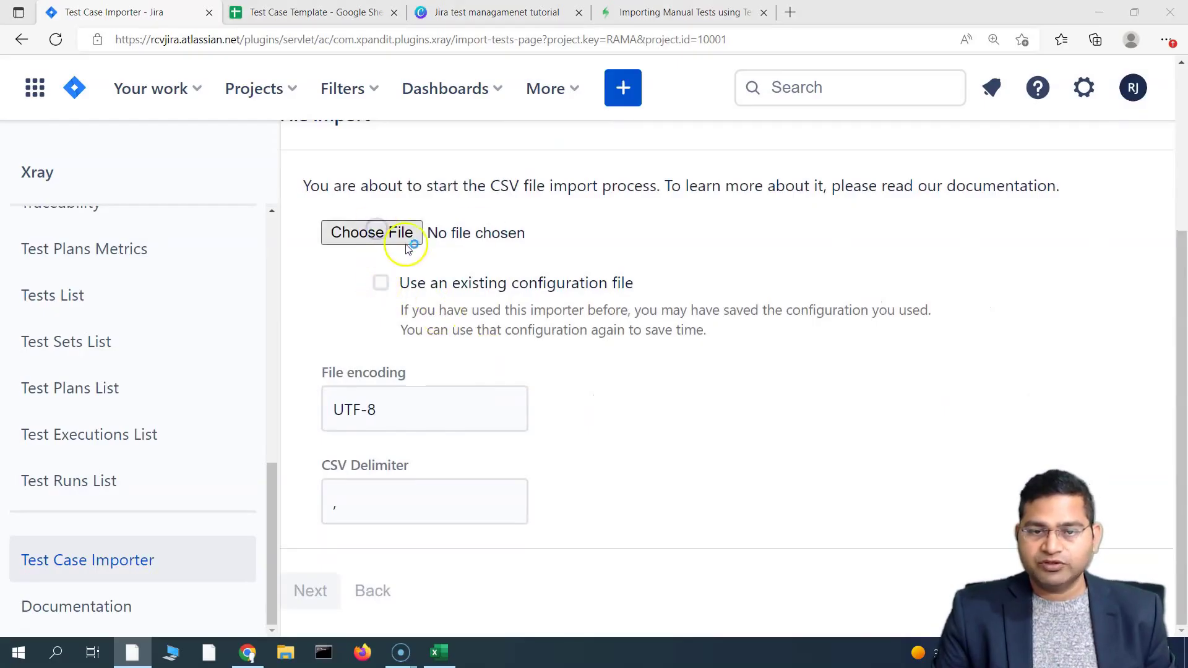
Step: Load sample-test1.csv as the import file and enable 'Use an existing configuration file'
{"action": "left_click", "coordinate": [204, 127]}
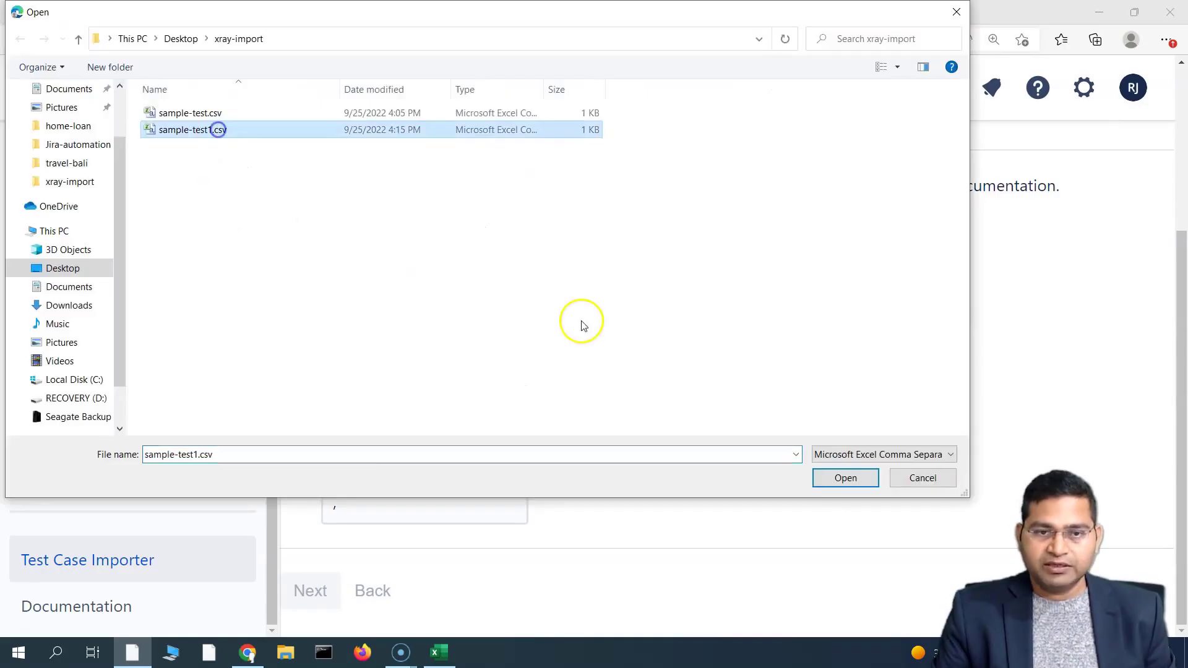
{"action": "left_click", "coordinate": [838, 478]}
{"action": "left_click", "coordinate": [381, 283]}
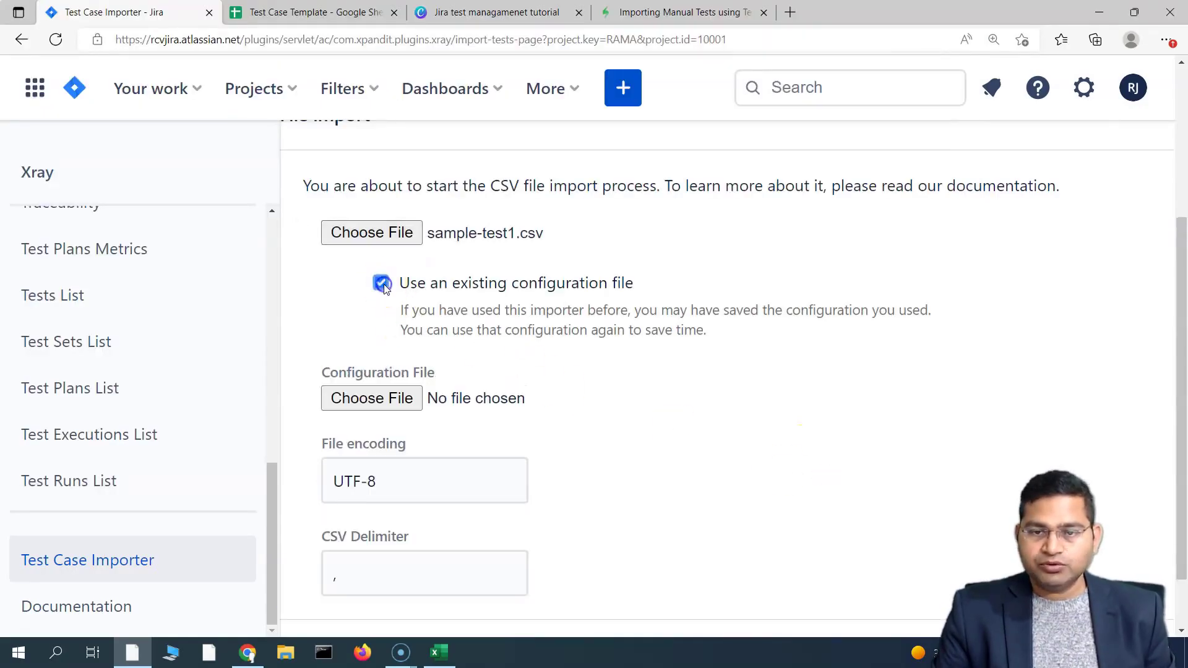
Step: Load importConfiguration (1).json as the saved configuration and advance to Setup
{"action": "left_click", "coordinate": [400, 399]}
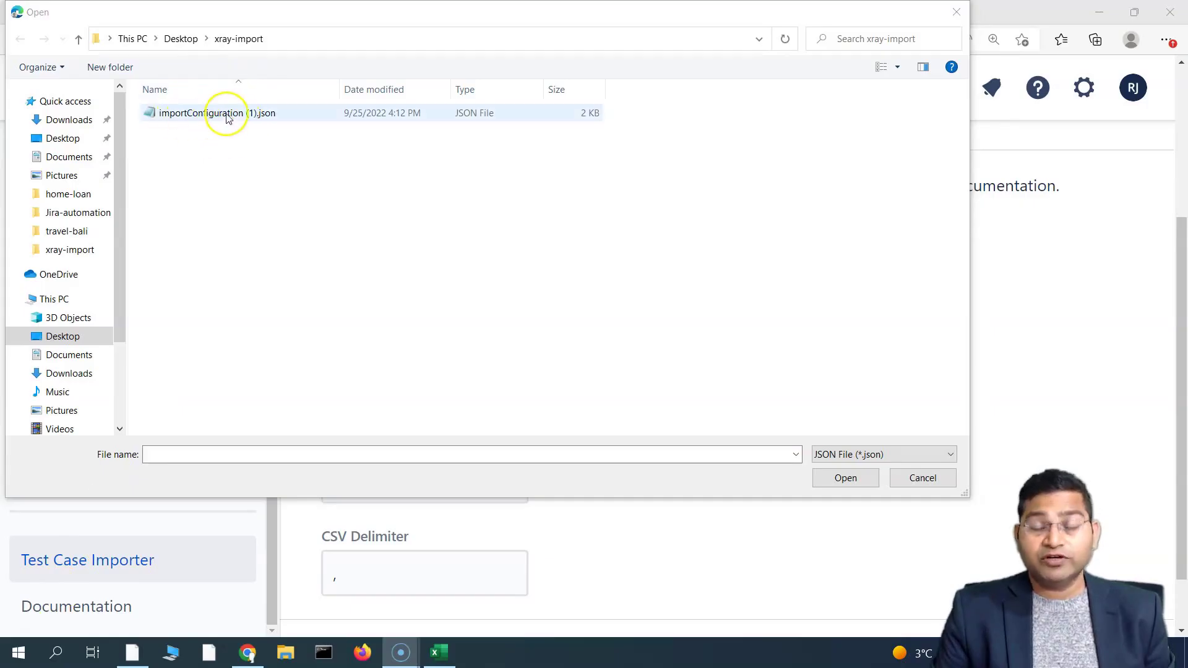
{"action": "left_click", "coordinate": [201, 119]}
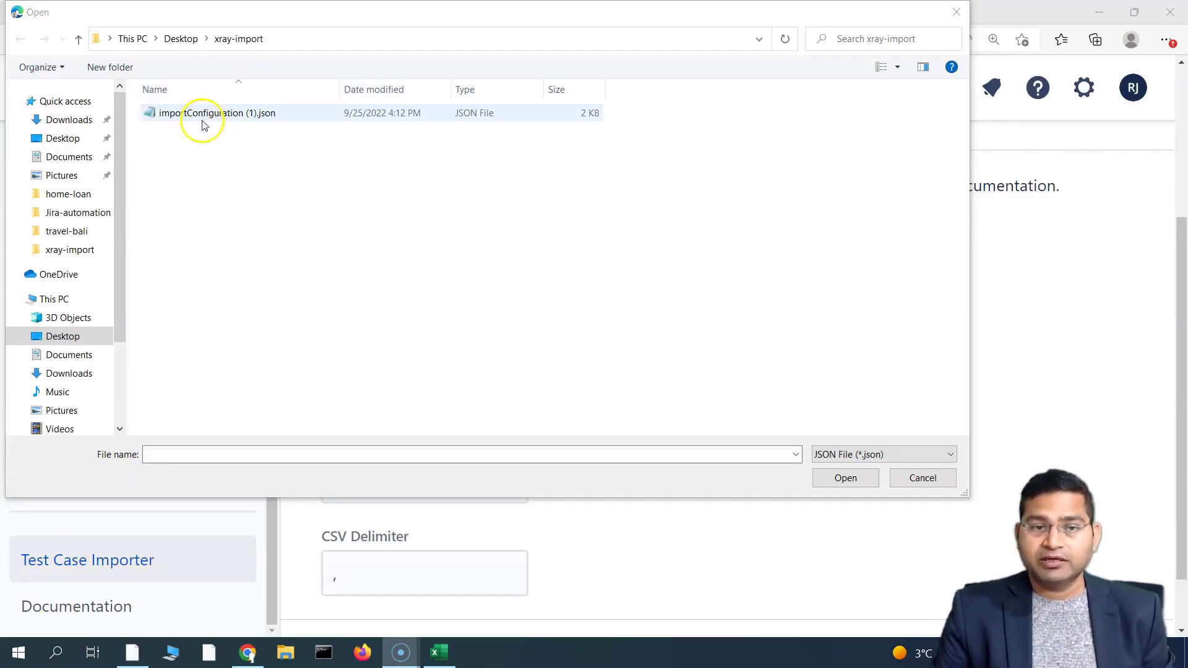
{"action": "left_click", "coordinate": [845, 486]}
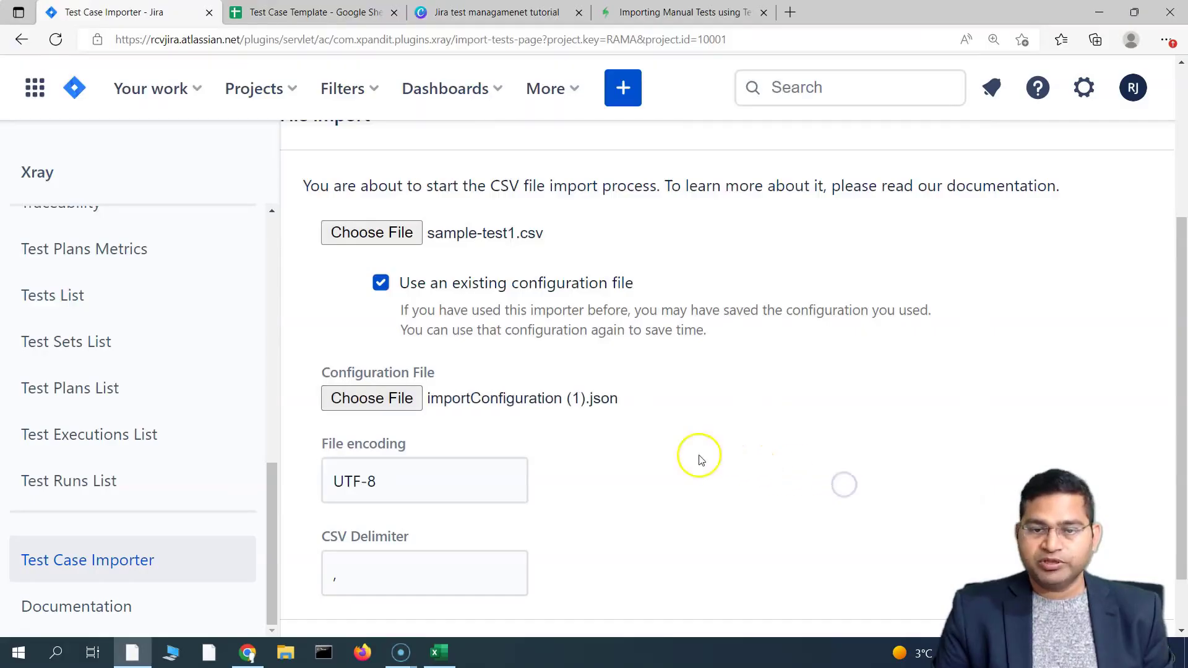
{"action": "scroll", "coordinate": [681, 461], "scroll_direction": "down", "scroll_amount": 2}
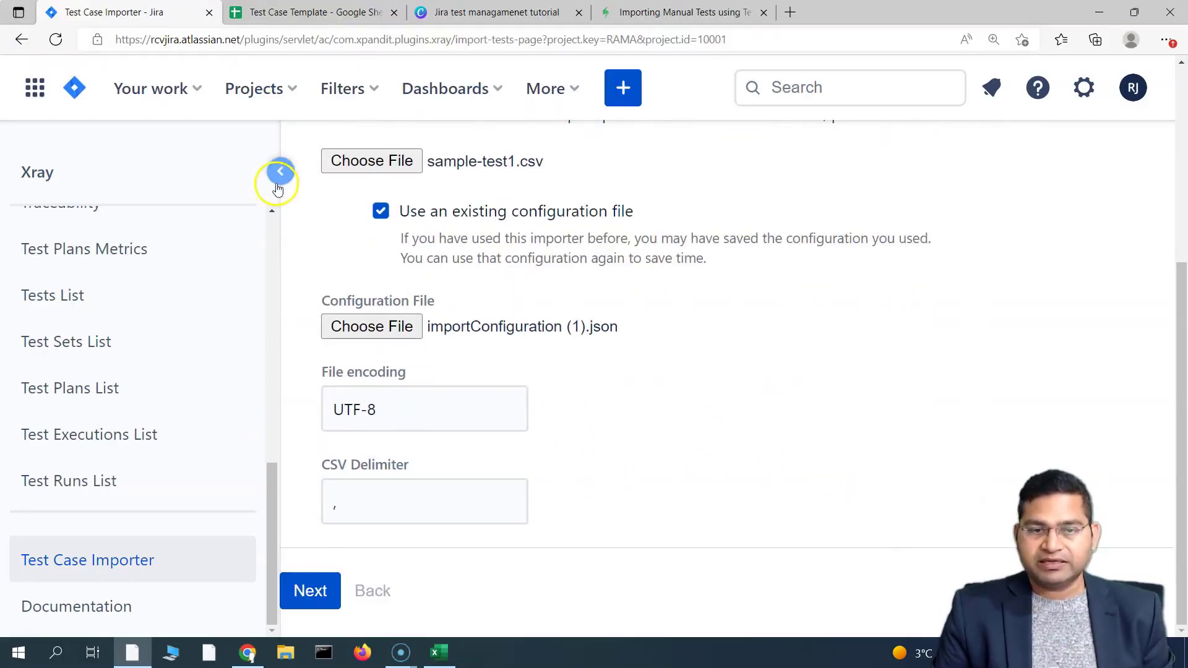
{"action": "left_click", "coordinate": [278, 172]}
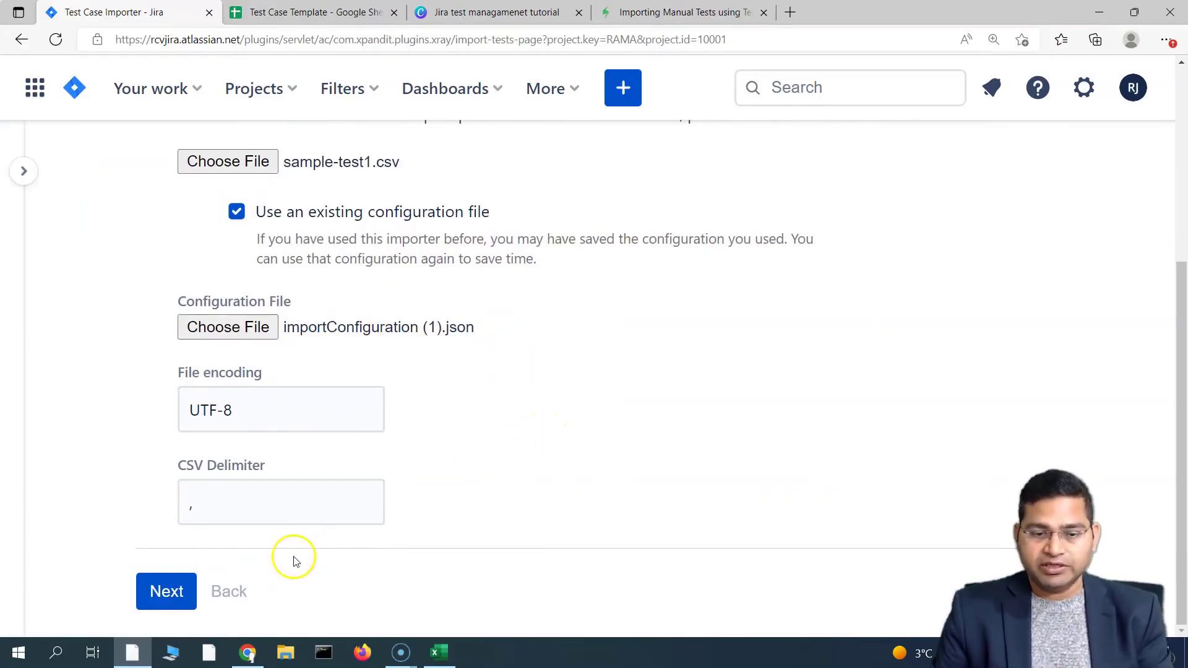
{"action": "left_click", "coordinate": [165, 590]}
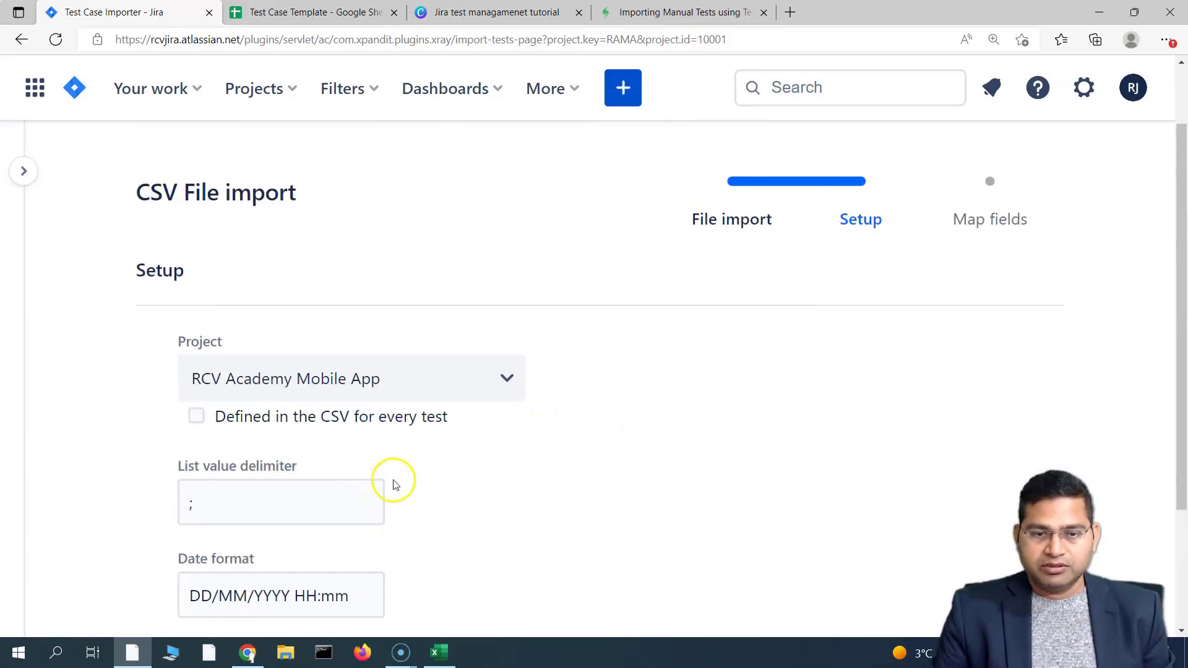
Step: Advance to Map fields and review the prefilled mappings, the unmapped Repository row and the mismatch warning
{"action": "left_click", "coordinate": [172, 598]}
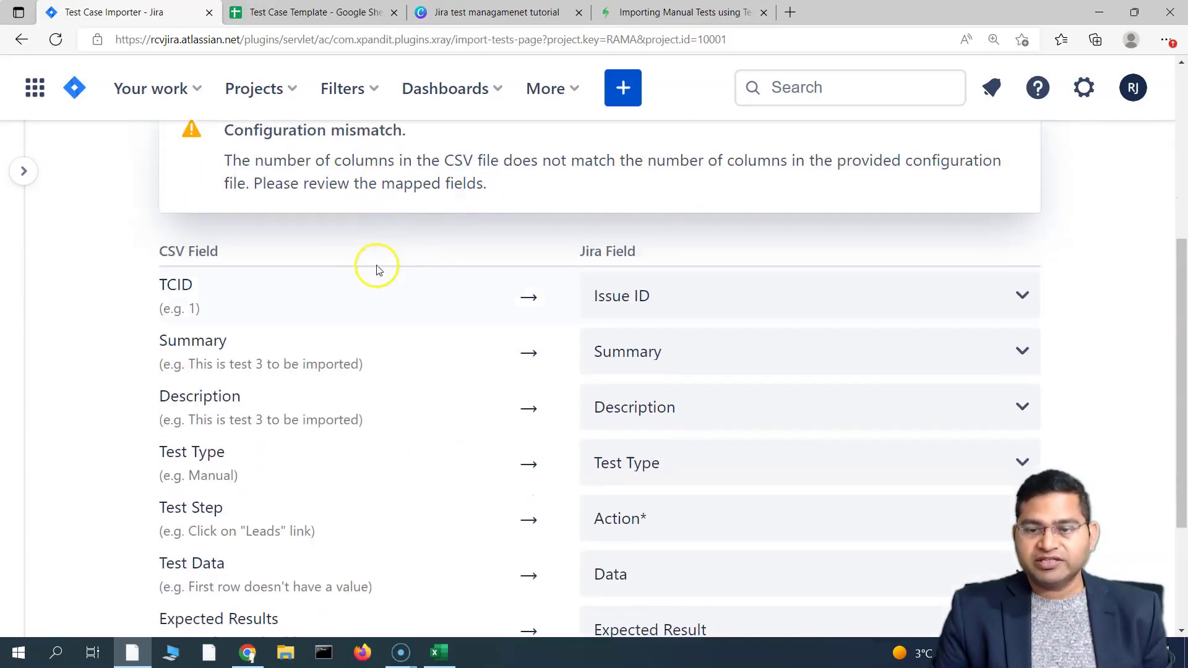
{"action": "scroll", "coordinate": [379, 272], "scroll_direction": "down", "scroll_amount": 3}
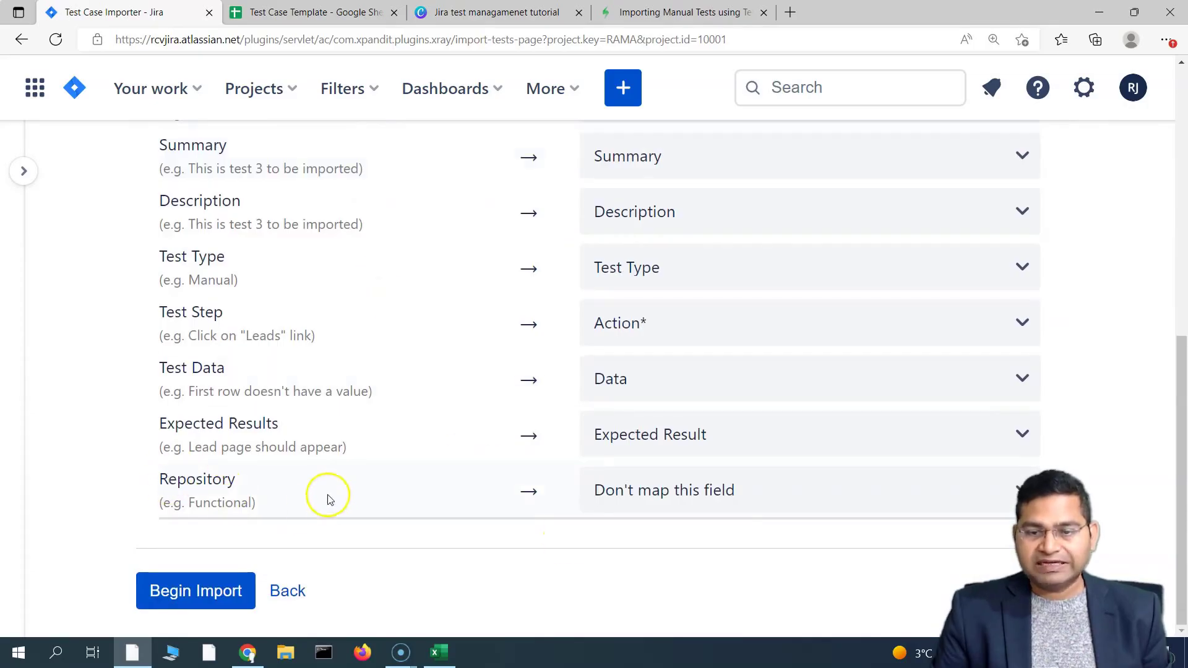
{"action": "scroll", "coordinate": [240, 492], "scroll_direction": "up", "scroll_amount": 4}
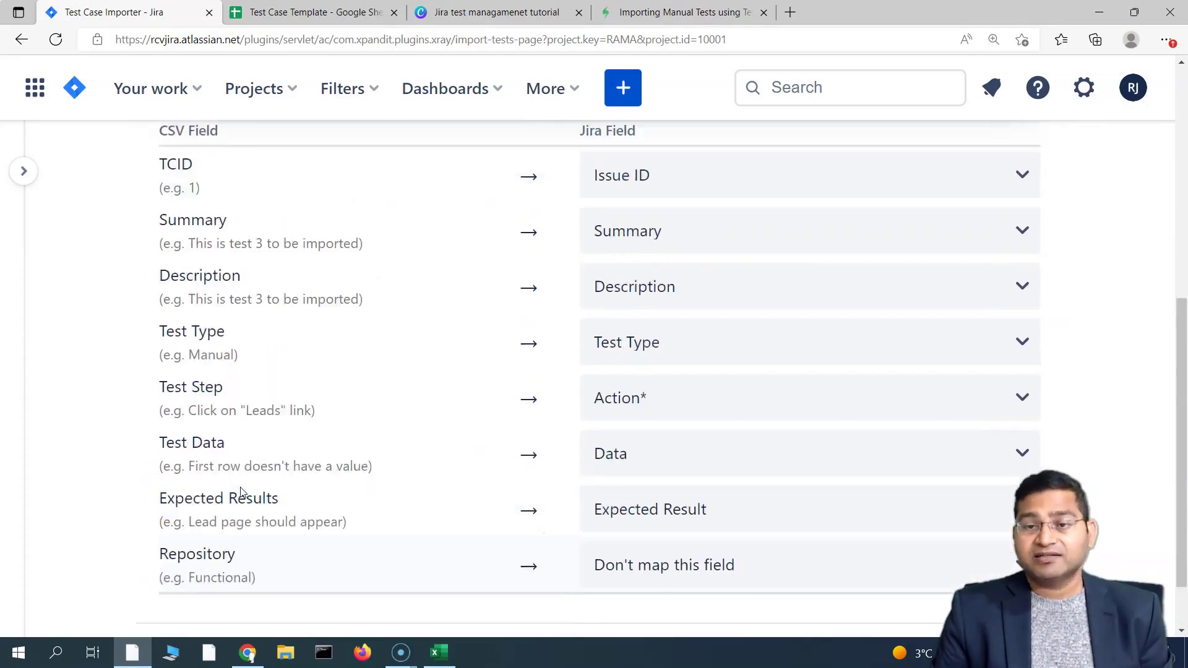
{"action": "scroll", "coordinate": [241, 489], "scroll_direction": "down", "scroll_amount": 4}
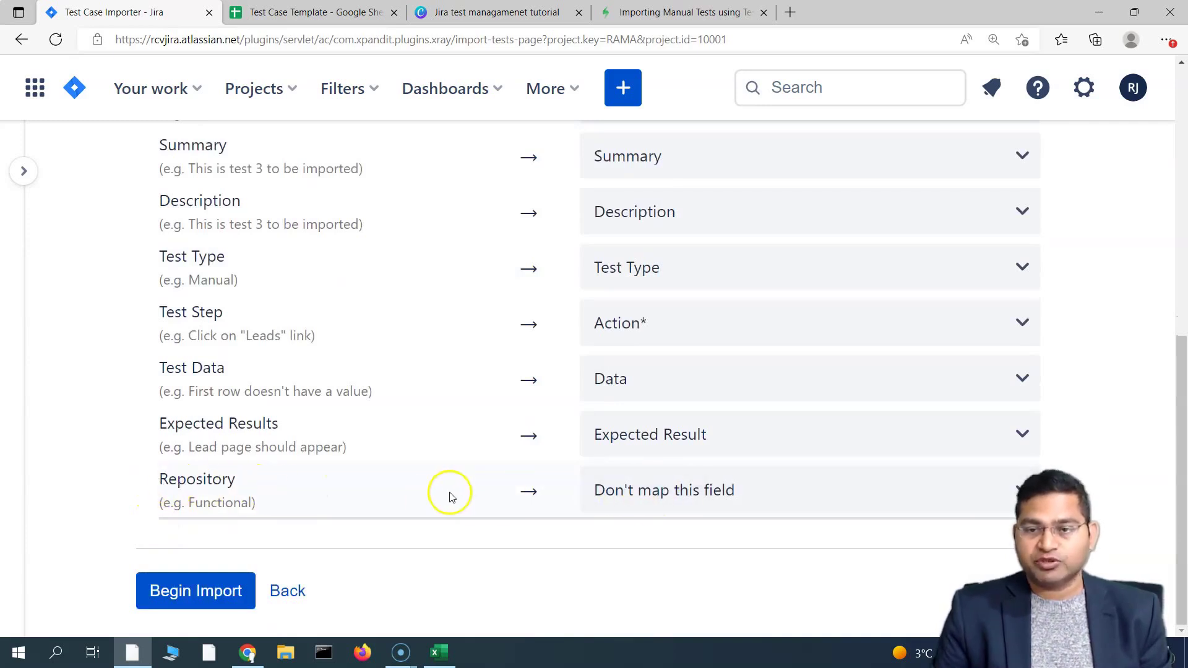
{"action": "scroll", "coordinate": [448, 493], "scroll_direction": "up", "scroll_amount": 1}
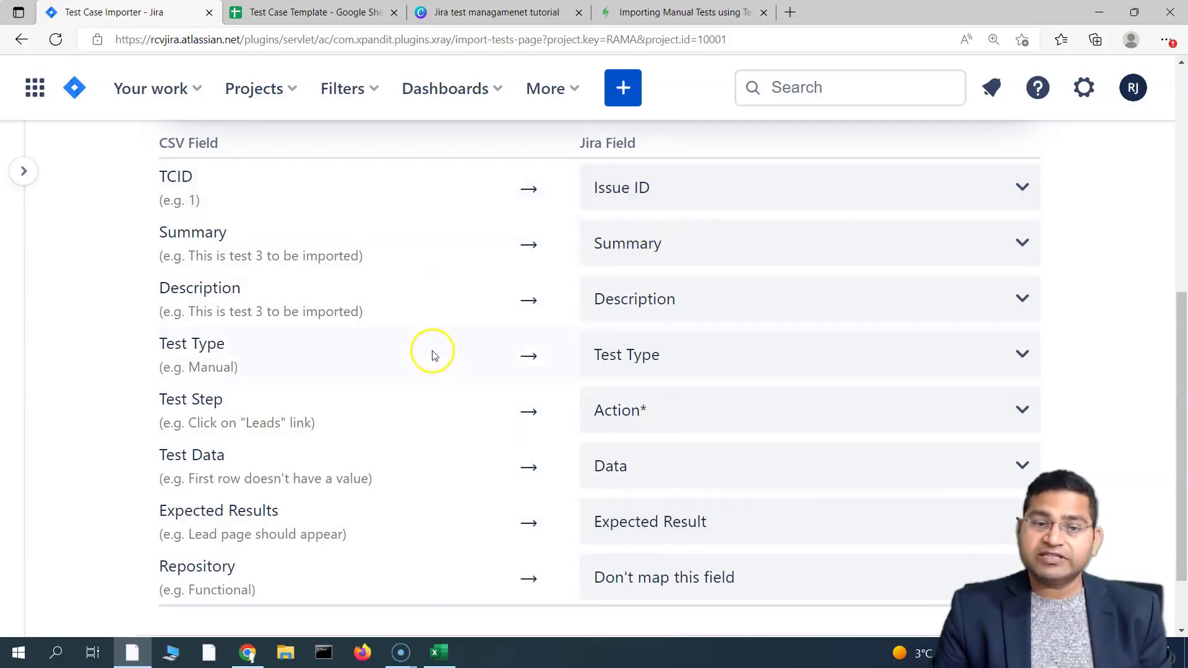
{"action": "scroll", "coordinate": [431, 355], "scroll_direction": "up", "scroll_amount": 1}
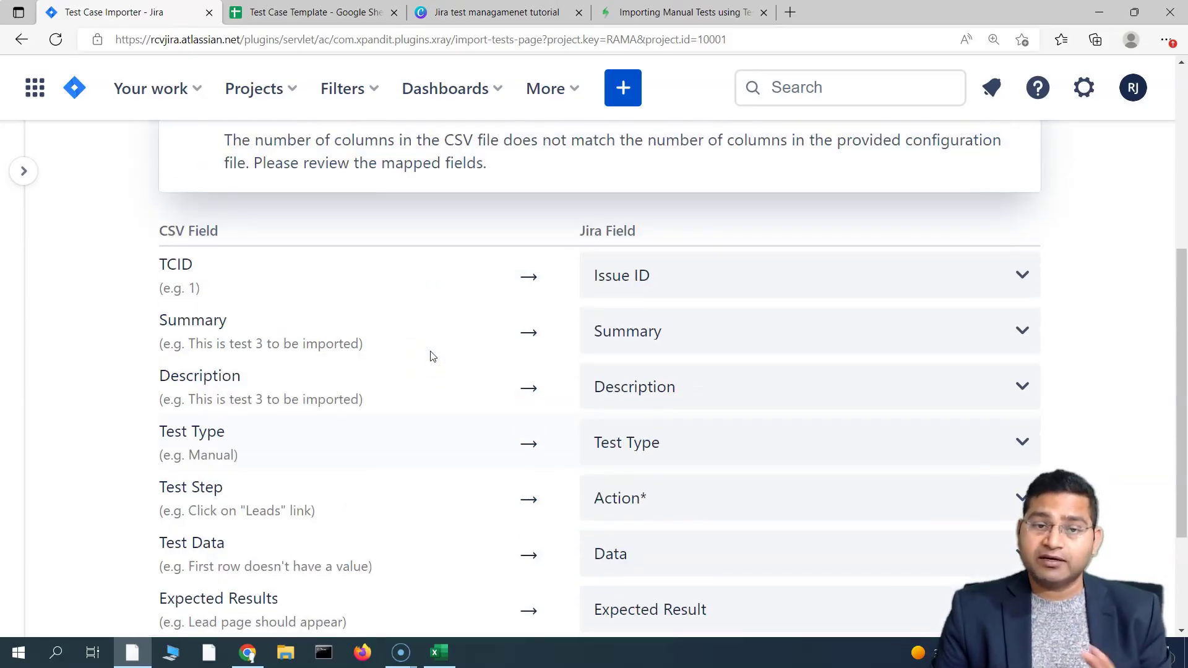
{"action": "scroll", "coordinate": [429, 353], "scroll_direction": "up", "scroll_amount": 1}
{"action": "scroll", "coordinate": [605, 346], "scroll_direction": "down", "scroll_amount": 3}
{"action": "scroll", "coordinate": [628, 453], "scroll_direction": "up", "scroll_amount": 4}
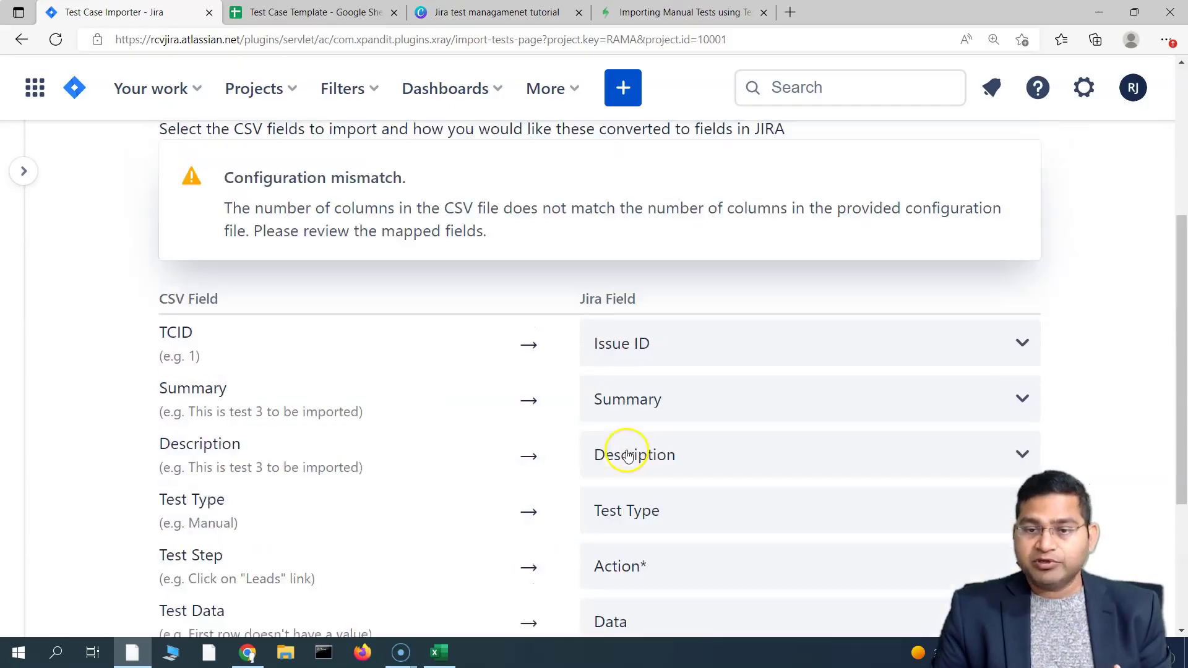
{"action": "scroll", "coordinate": [651, 371], "scroll_direction": "down", "scroll_amount": 2}
{"action": "scroll", "coordinate": [652, 309], "scroll_direction": "down", "scroll_amount": 2}
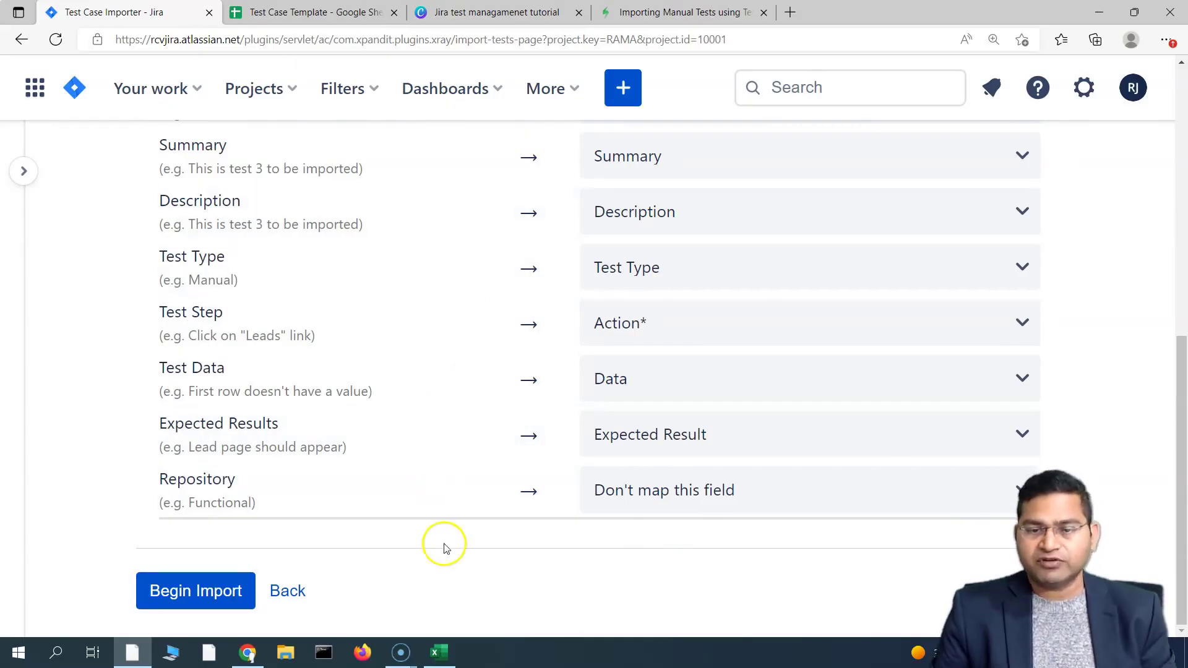
{"action": "scroll", "coordinate": [445, 503], "scroll_direction": "up", "scroll_amount": 1}
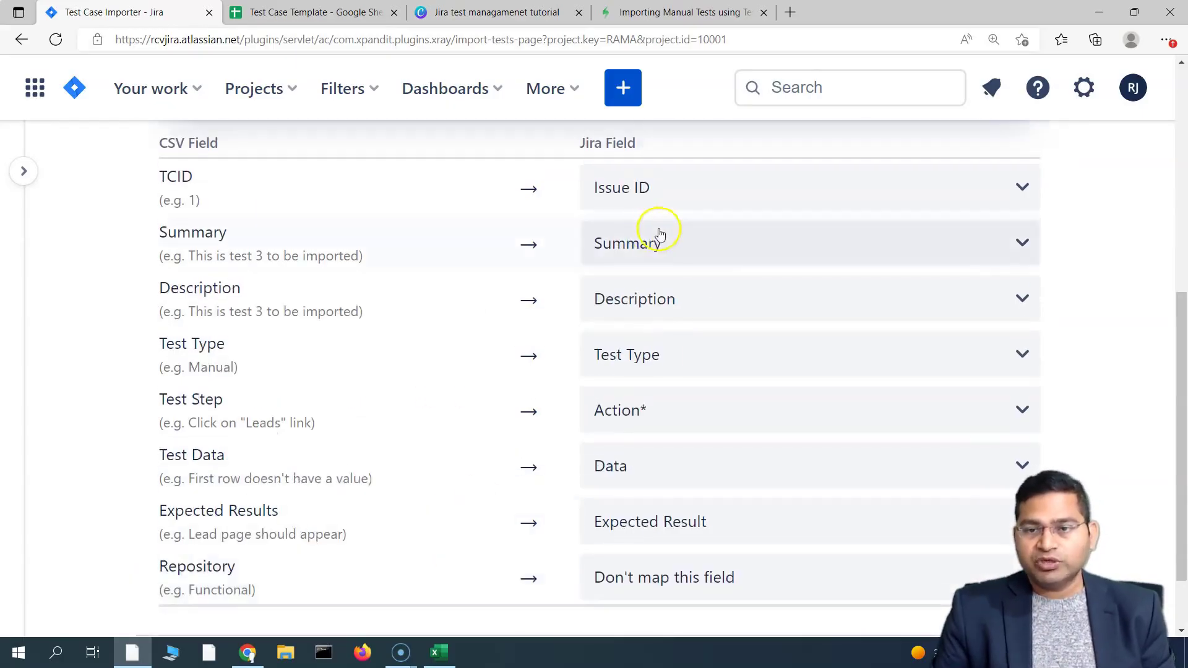
{"action": "scroll", "coordinate": [489, 549], "scroll_direction": "down", "scroll_amount": 1}
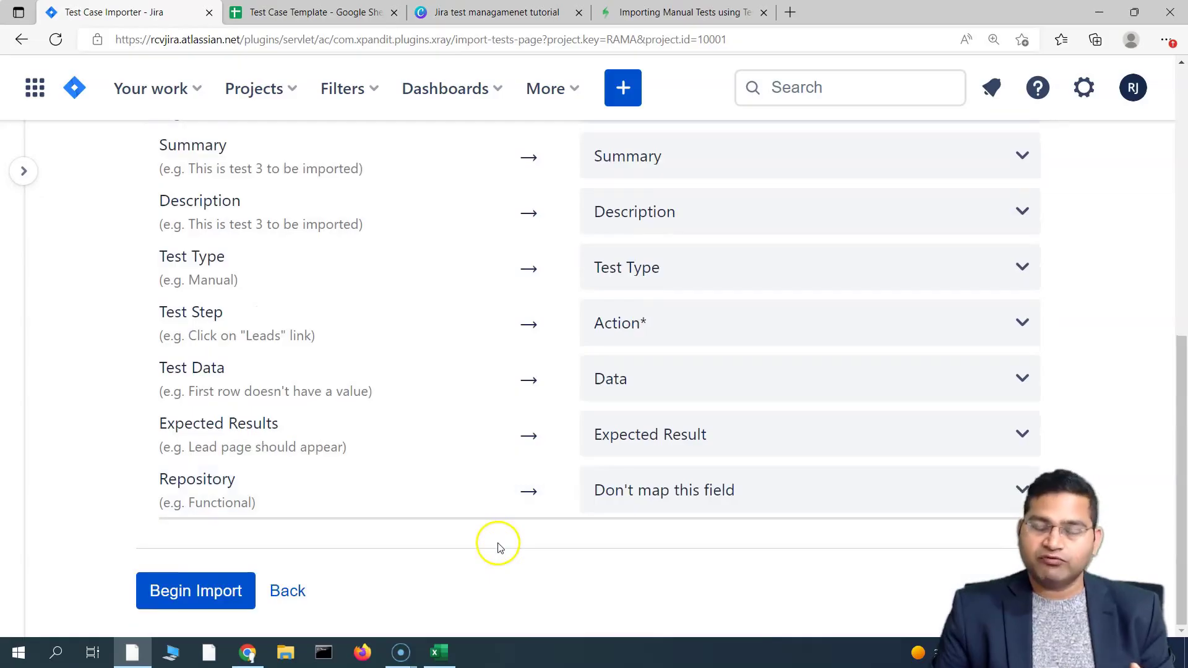
Step: Set the Repository row's Jira field to Test Repository Folder and review all eight mappings
{"action": "left_click", "coordinate": [748, 495]}
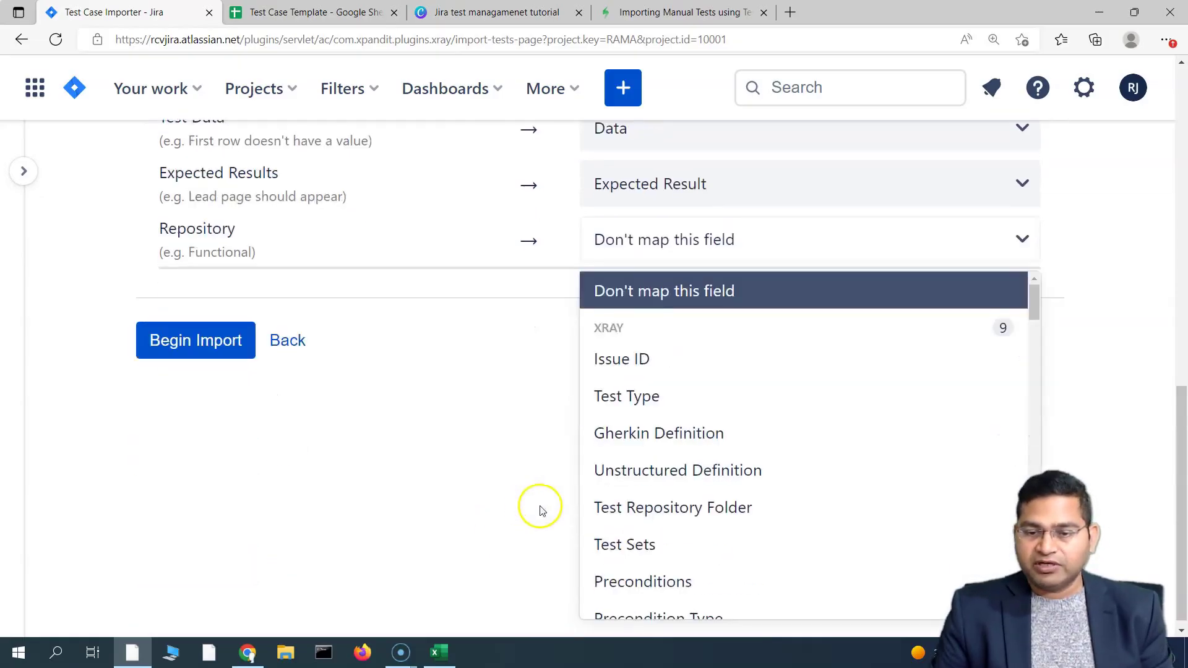
{"action": "left_click", "coordinate": [681, 507]}
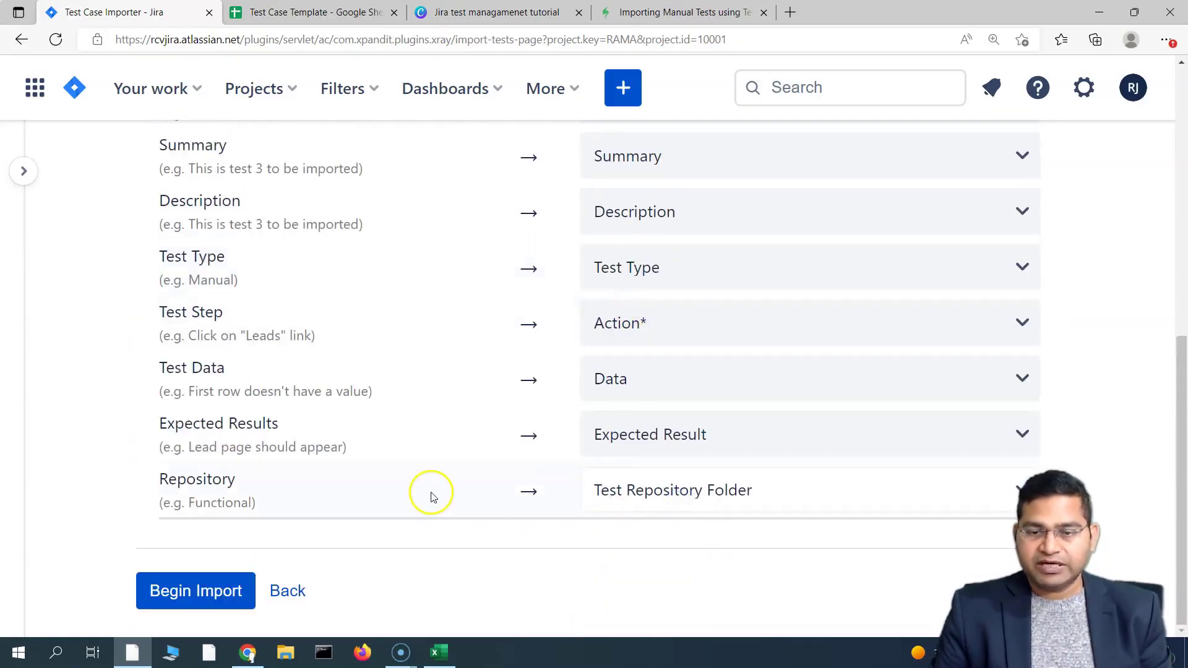
{"action": "scroll", "coordinate": [433, 497], "scroll_direction": "up", "scroll_amount": 1}
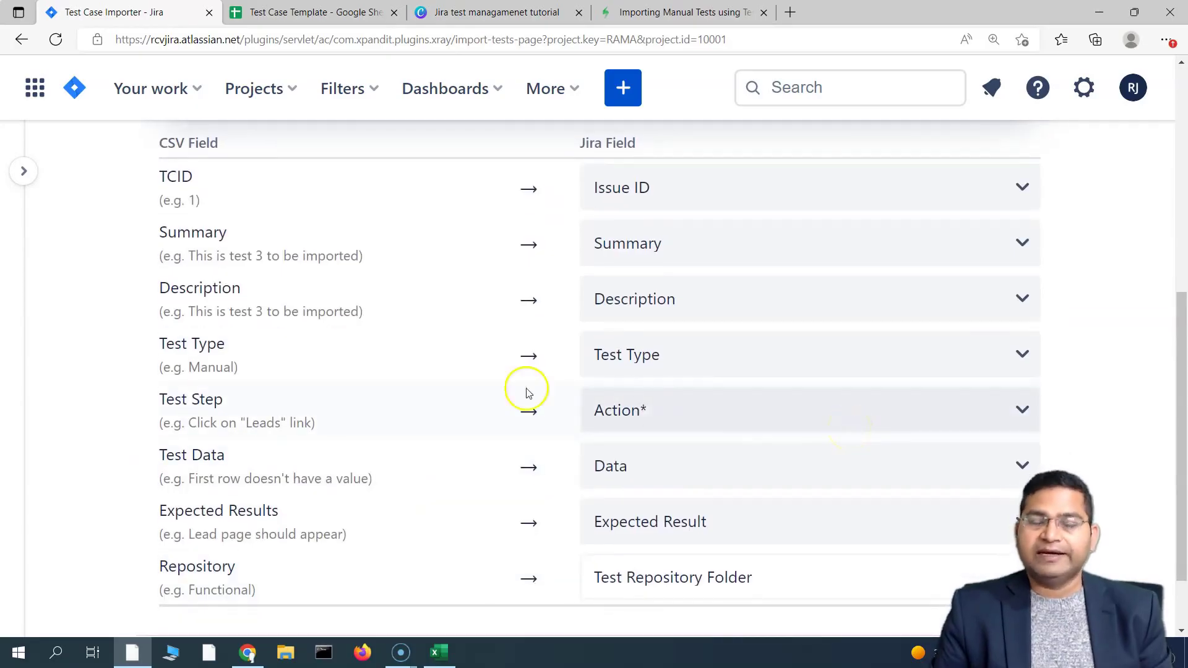
{"action": "scroll", "coordinate": [528, 393], "scroll_direction": "down", "scroll_amount": 1}
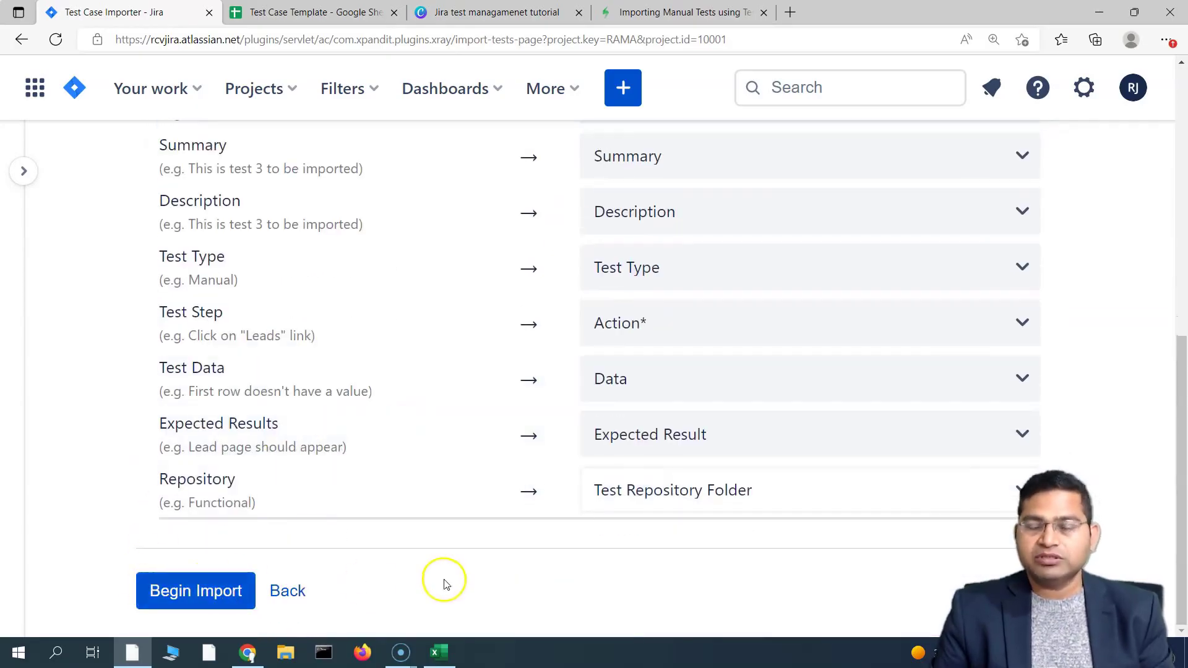
{"action": "scroll", "coordinate": [451, 313], "scroll_direction": "up", "scroll_amount": 6}
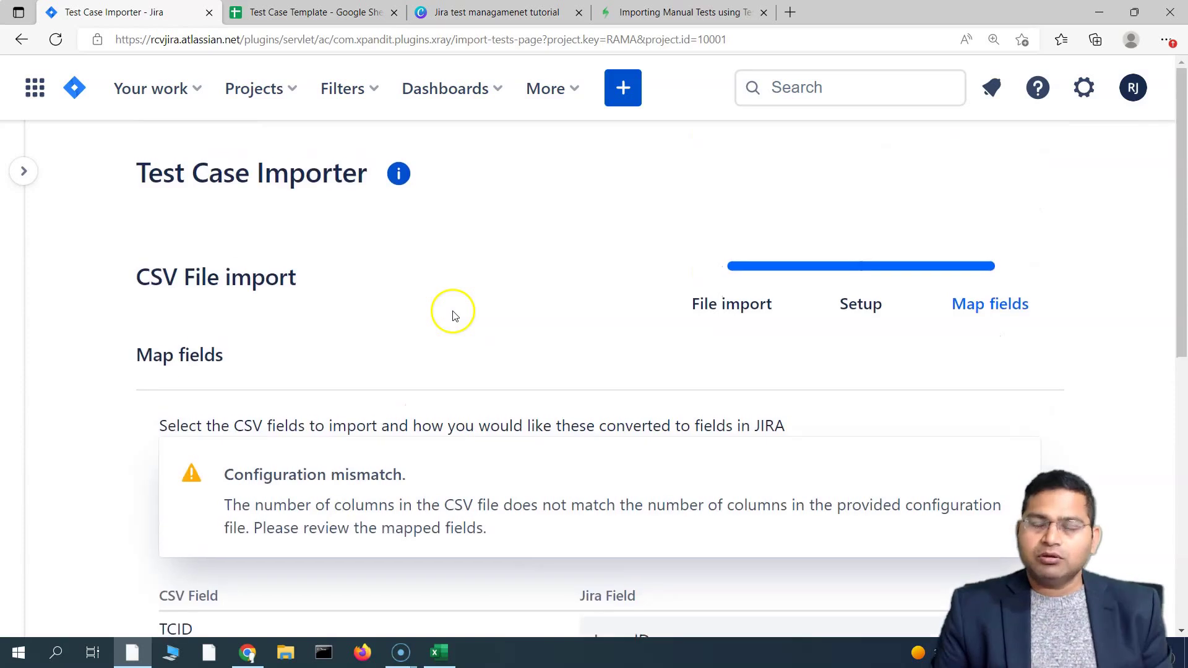